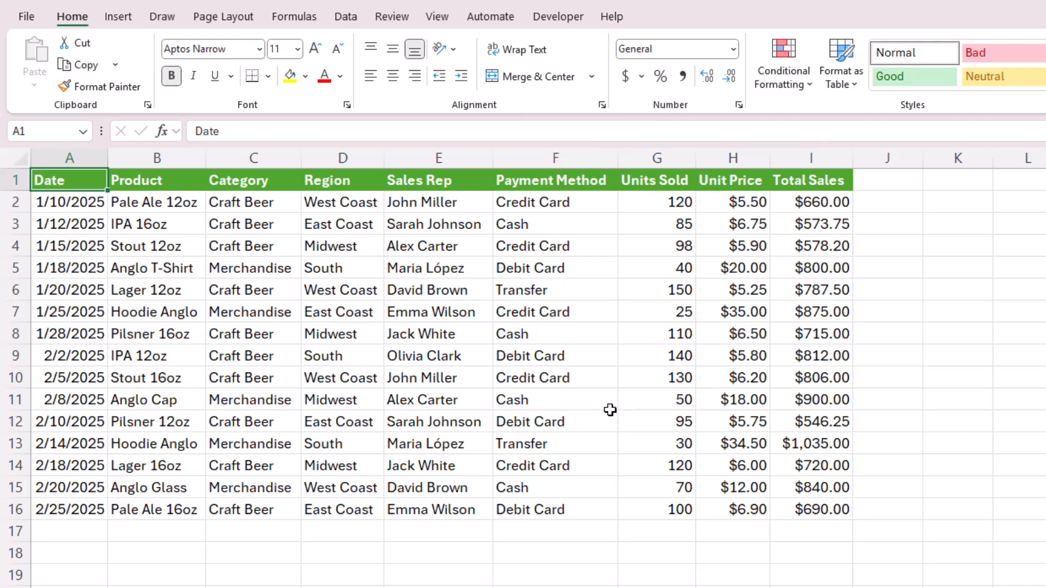
- Add header filters to the sales data, show only Credit Card payments, and select the visible Total Sales amounts
{"action": "left_click", "coordinate": [343, 16]}
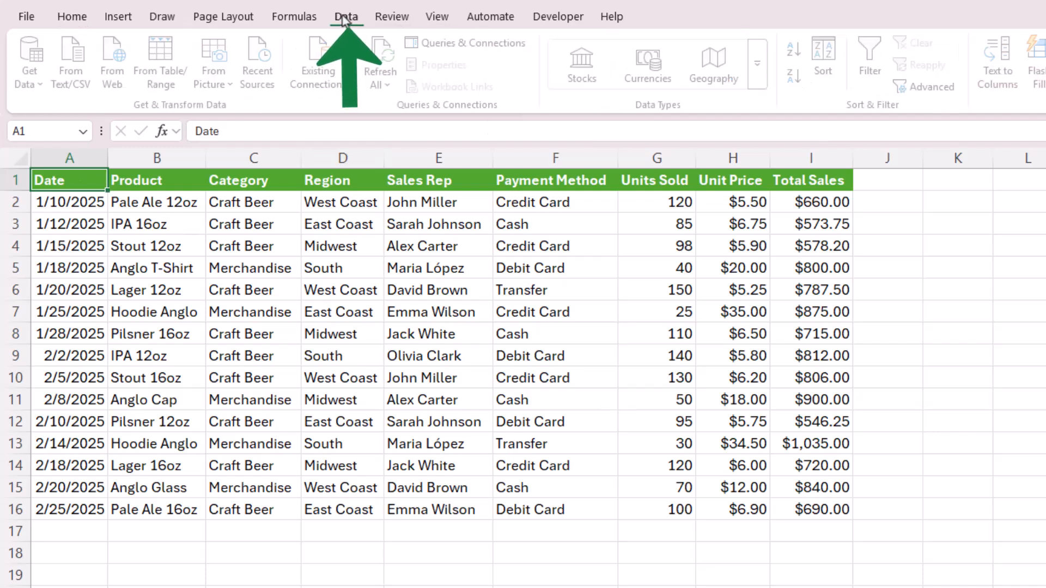
{"action": "left_click", "coordinate": [875, 60]}
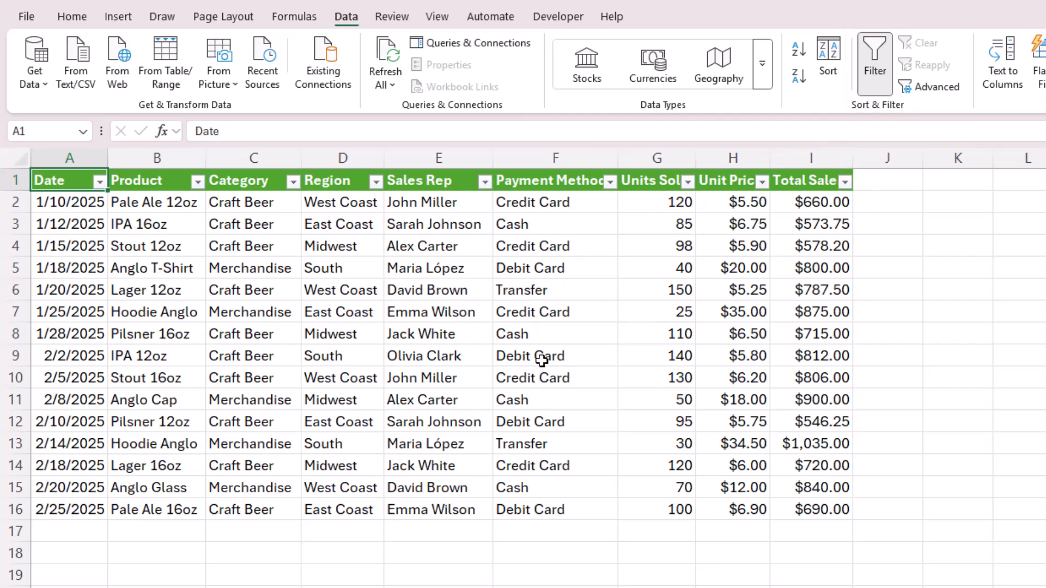
{"action": "left_click", "coordinate": [611, 183]}
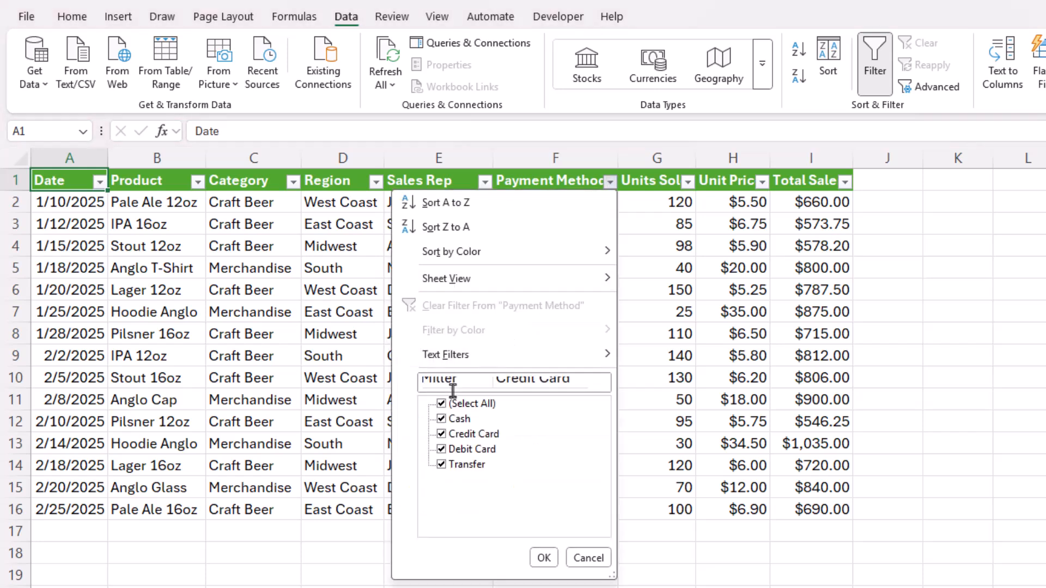
{"action": "left_click", "coordinate": [441, 403]}
{"action": "left_click", "coordinate": [441, 434]}
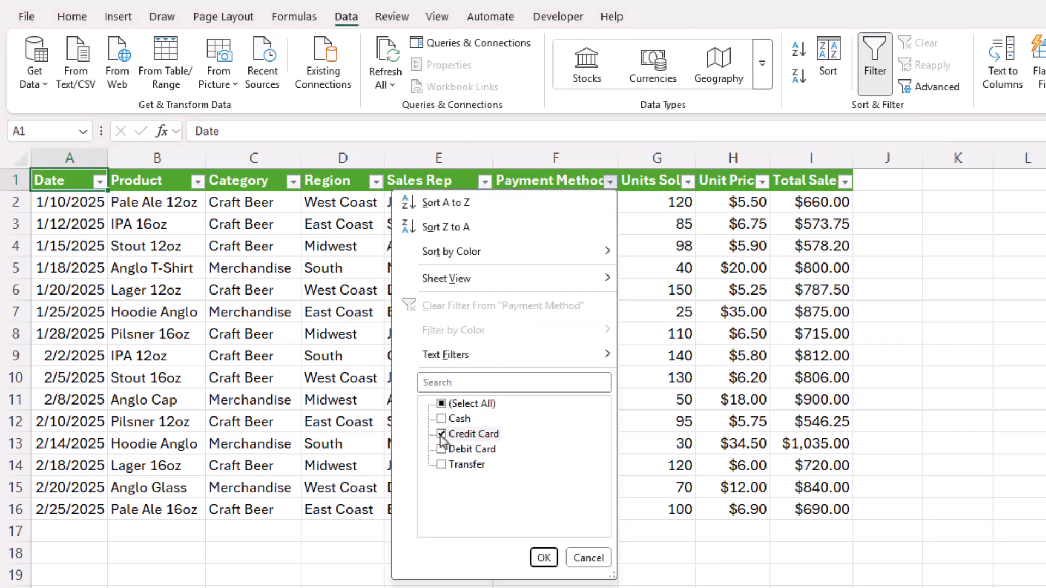
{"action": "left_click", "coordinate": [543, 557]}
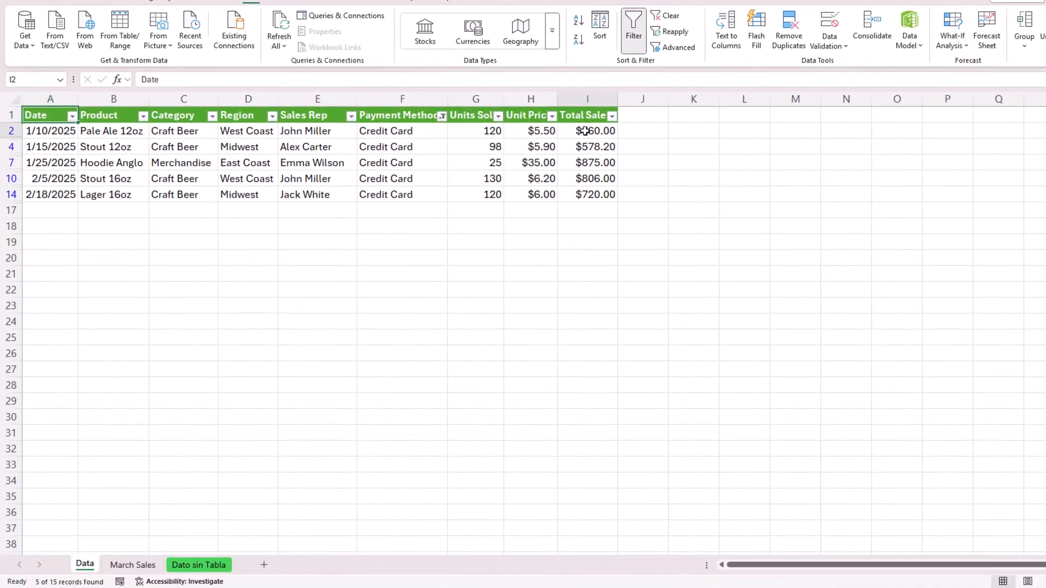
{"action": "left_click_drag", "start_coordinate": [814, 202], "coordinate": [814, 290]}
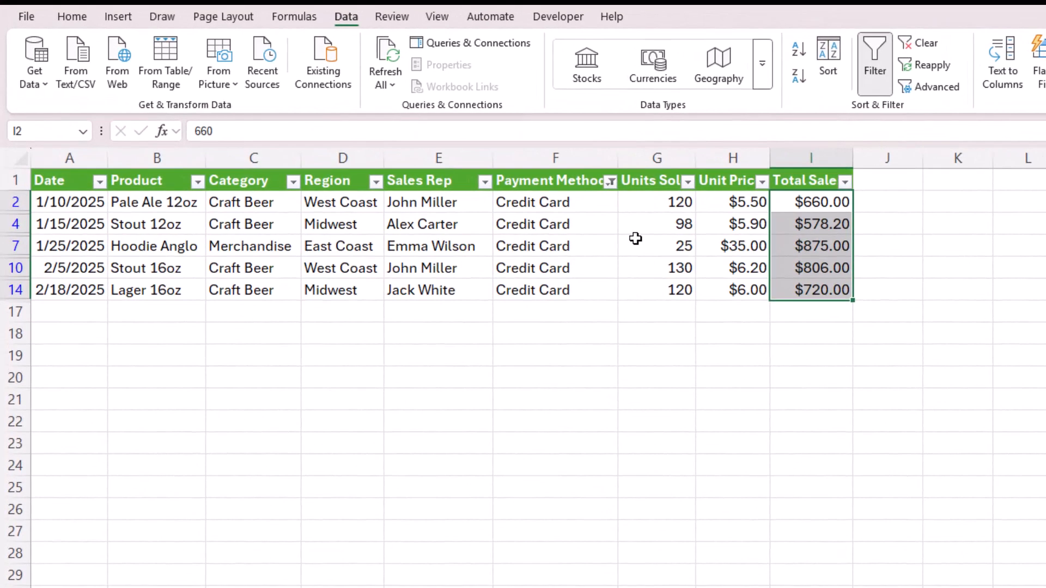
- Clear the Payment Method filter and remove the filters from the header row
{"action": "left_click", "coordinate": [923, 45]}
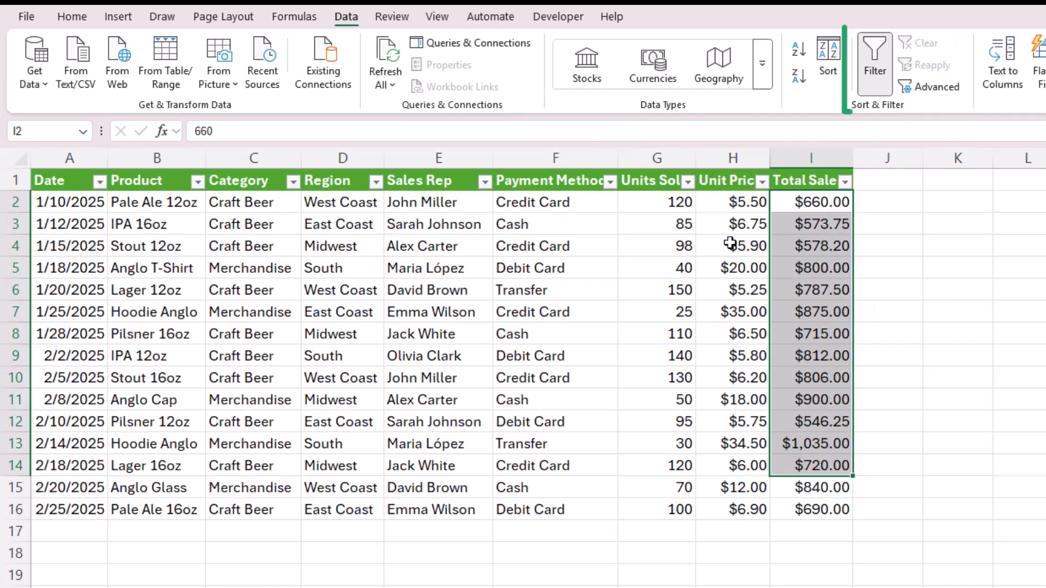
{"action": "left_click", "coordinate": [866, 76]}
{"action": "left_click", "coordinate": [656, 355]}
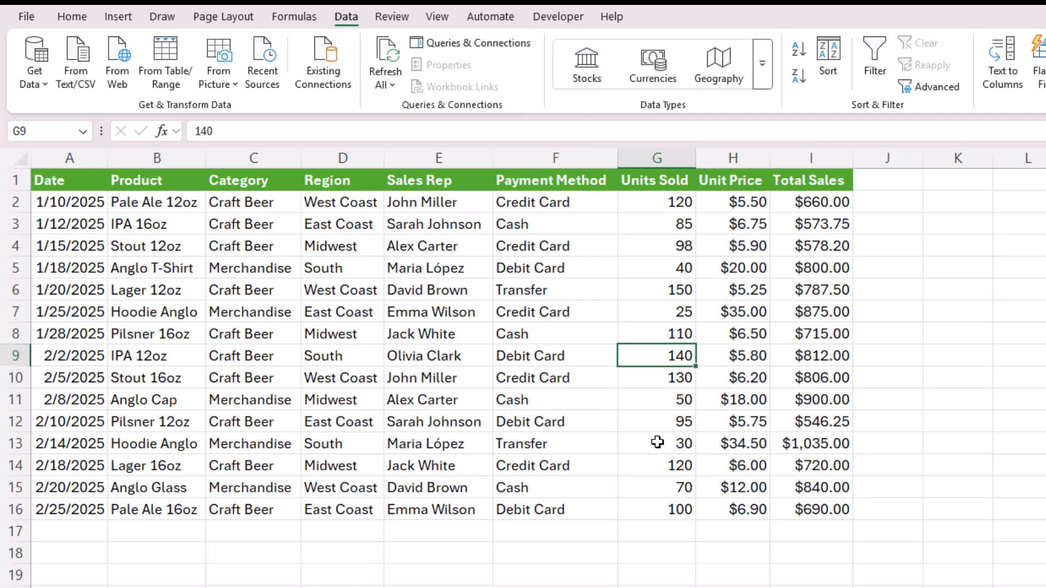
- Insert a blank row above row 10 of the sales data and undo the insertion
{"action": "left_click", "coordinate": [71, 16]}
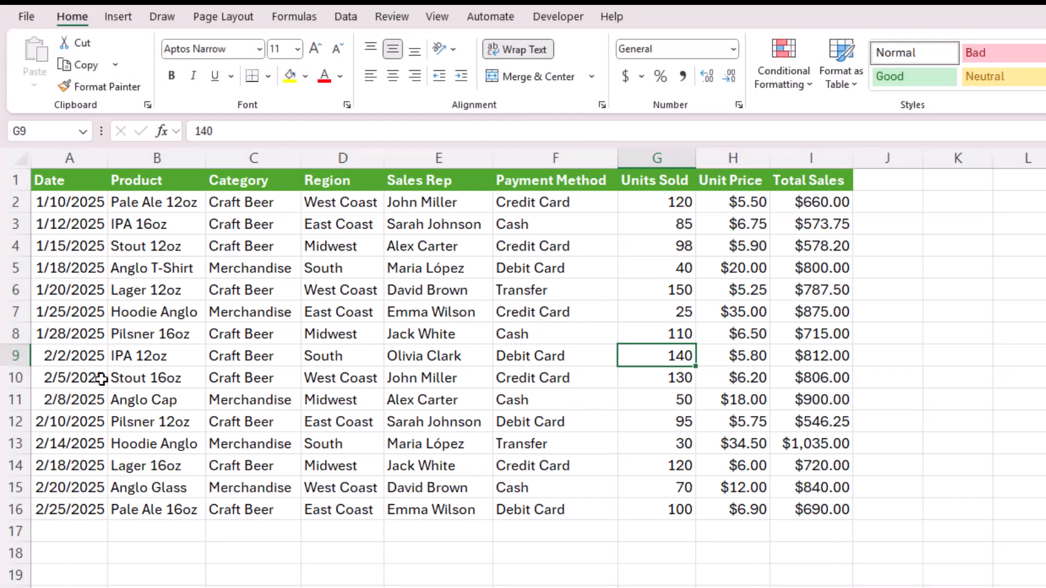
{"action": "right_click", "coordinate": [16, 377]}
{"action": "left_click", "coordinate": [66, 572]}
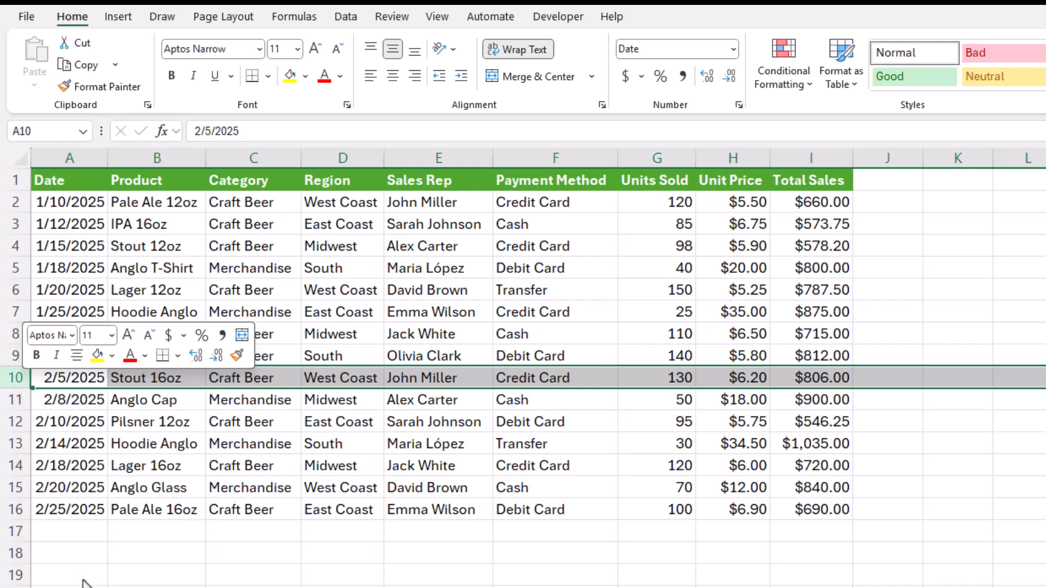
{"action": "left_click", "coordinate": [252, 571]}
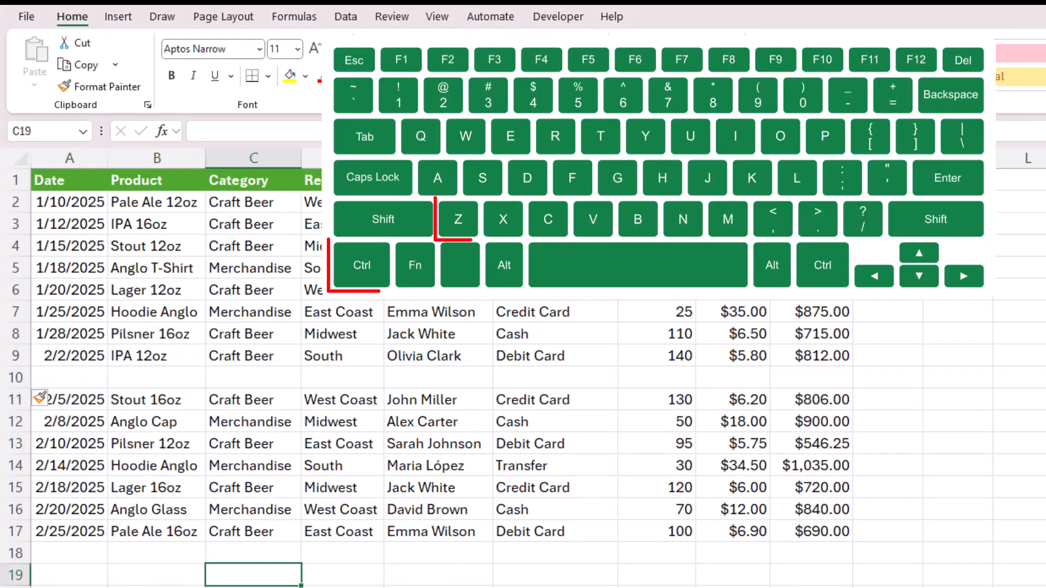
{"action": "key", "text": "ctrl+z"}
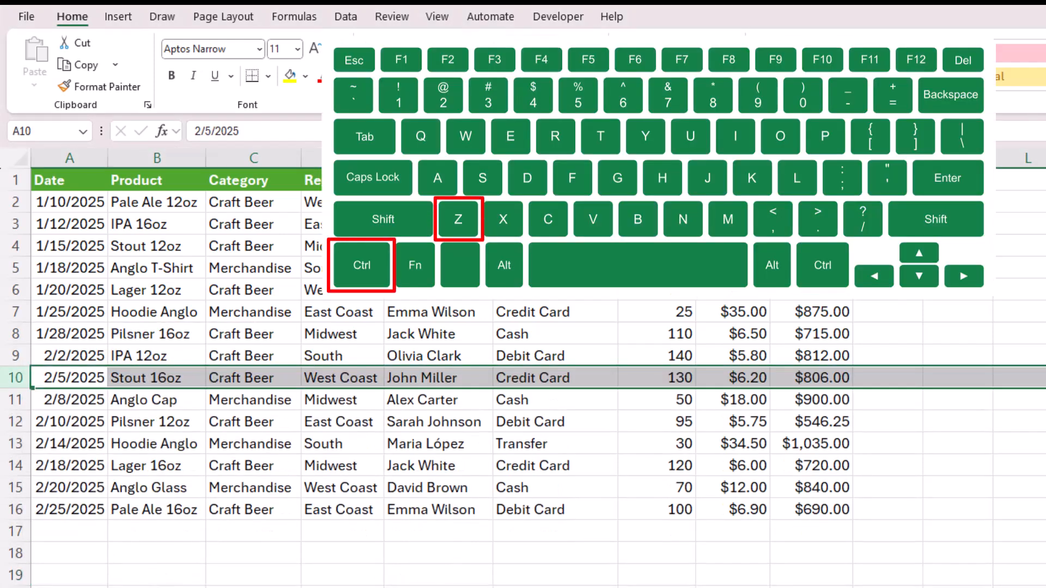
{"action": "left_click", "coordinate": [541, 315]}
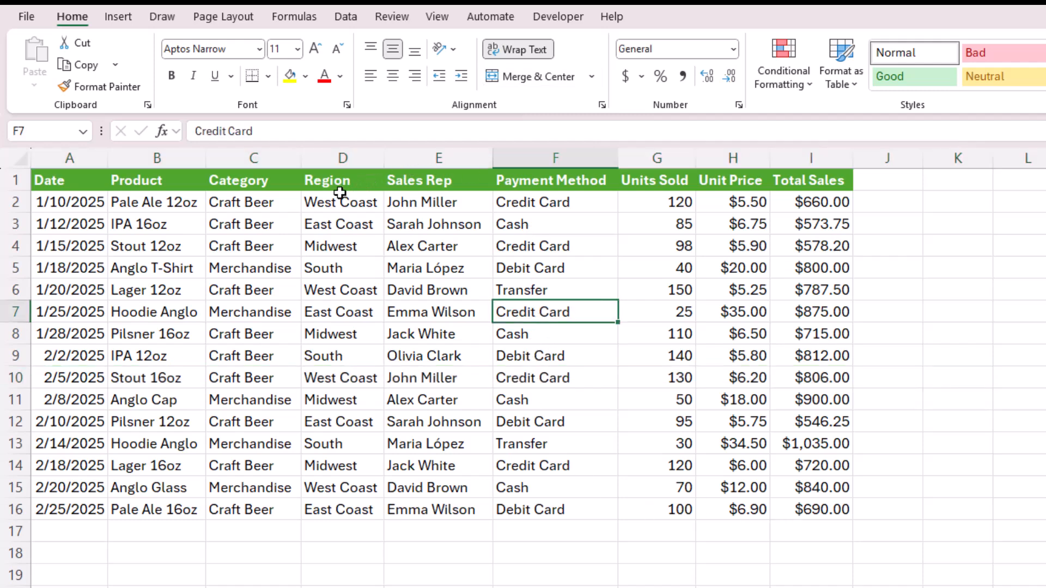
- Create a PivotTable from the sales data range A1:I16, placed in the existing worksheet at cell K1 of the Data sheet
{"action": "left_click", "coordinate": [784, 404]}
{"action": "left_click", "coordinate": [396, 352]}
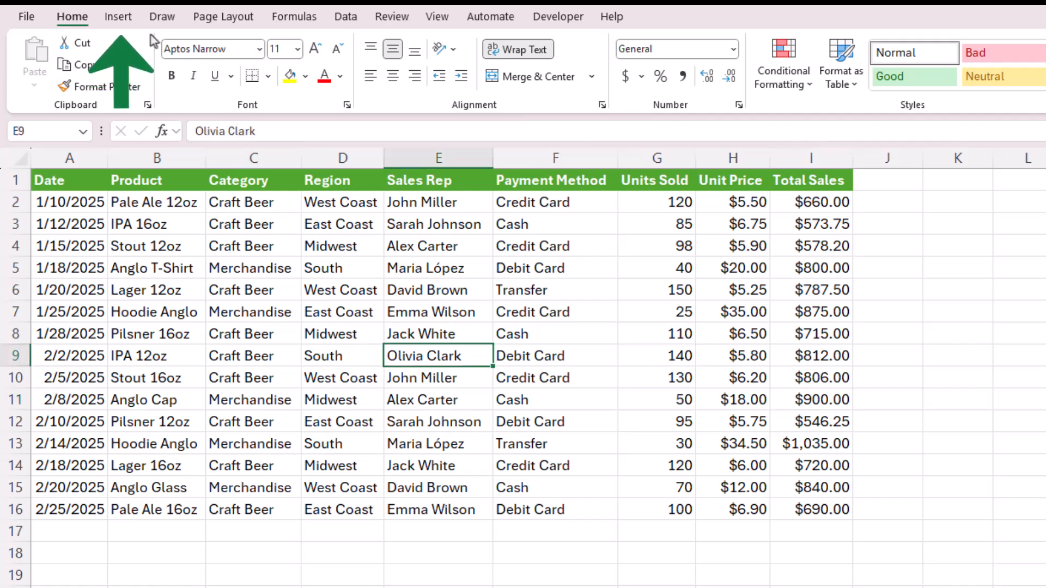
{"action": "left_click", "coordinate": [123, 21]}
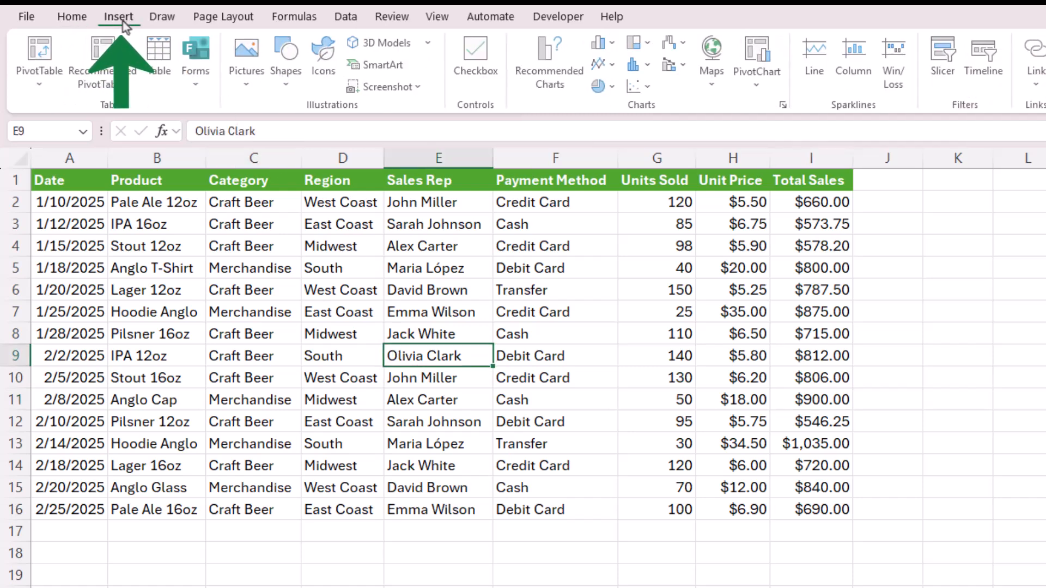
{"action": "left_click", "coordinate": [41, 55]}
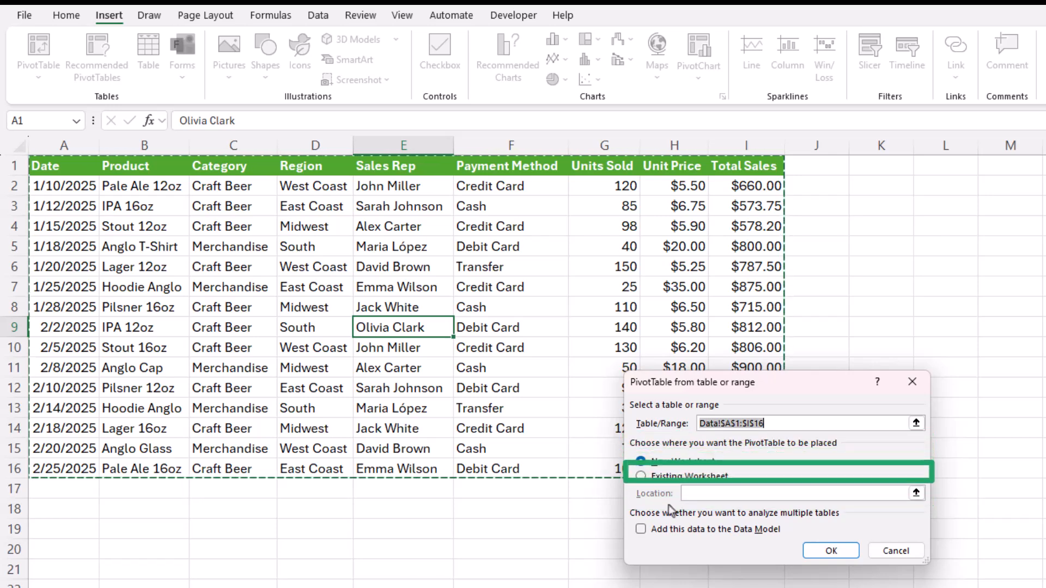
{"action": "left_click", "coordinate": [641, 477]}
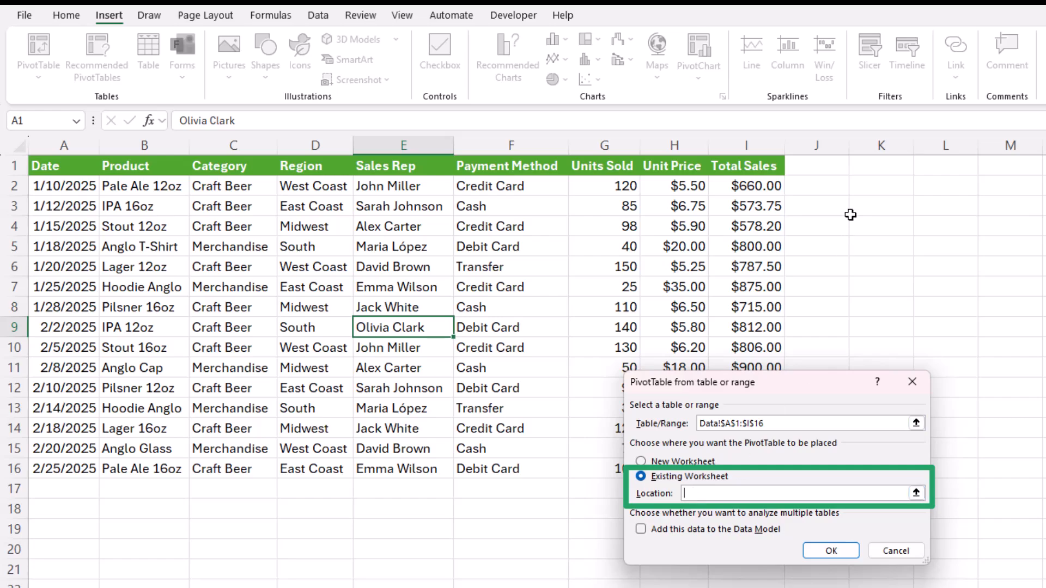
{"action": "left_click", "coordinate": [868, 167]}
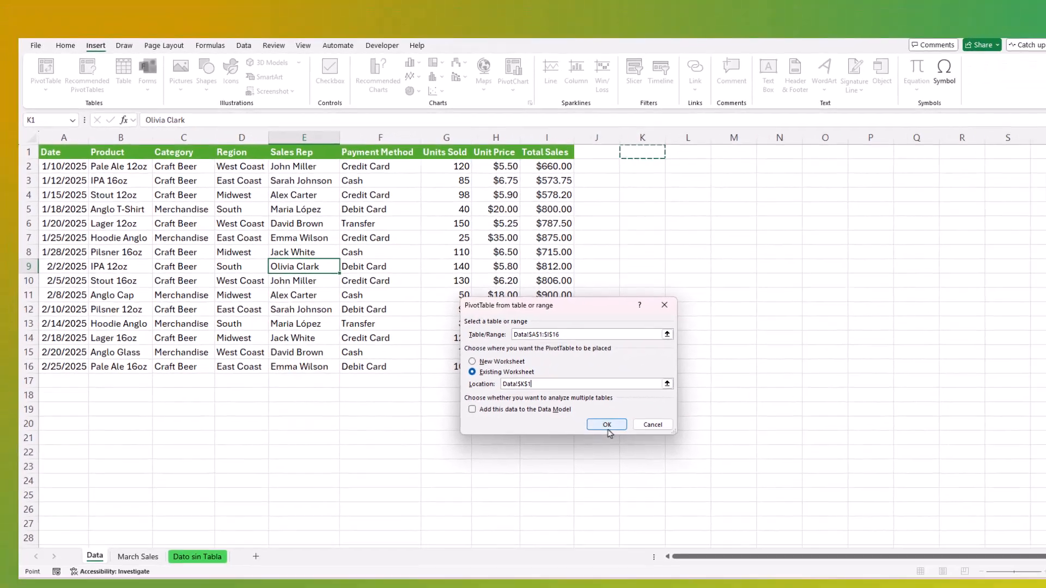
{"action": "left_click", "coordinate": [796, 530]}
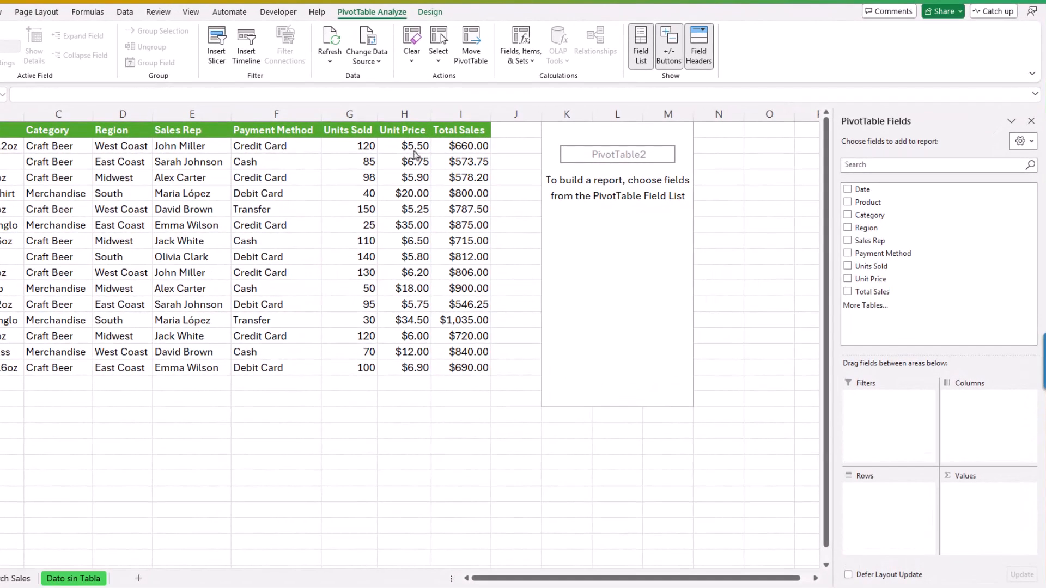
- Add Total Sales to the PivotTable's values and Region to its rows
{"action": "left_click_drag", "start_coordinate": [878, 294], "coordinate": [1014, 530]}
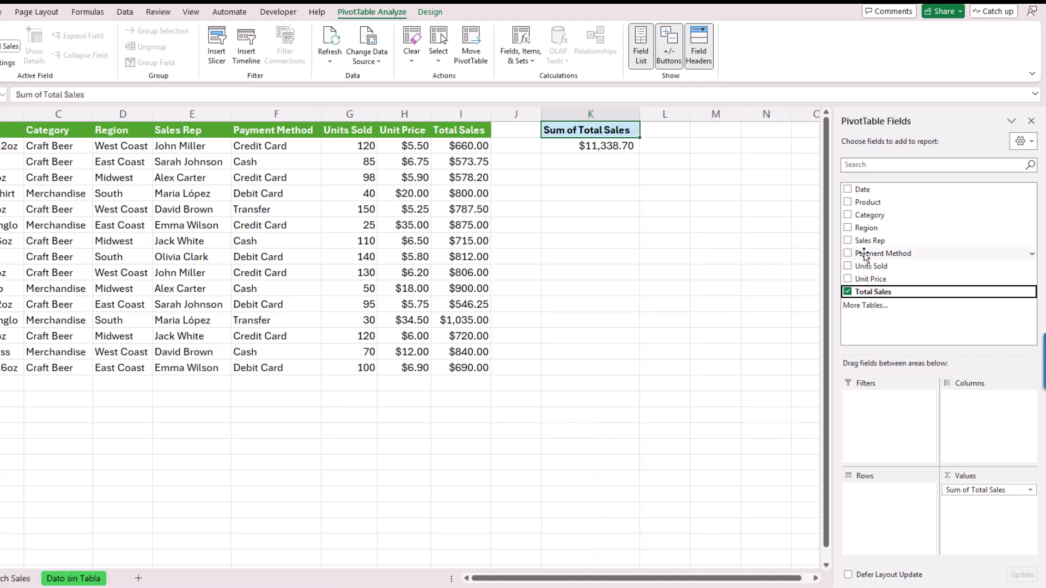
{"action": "left_click_drag", "start_coordinate": [869, 229], "coordinate": [855, 498]}
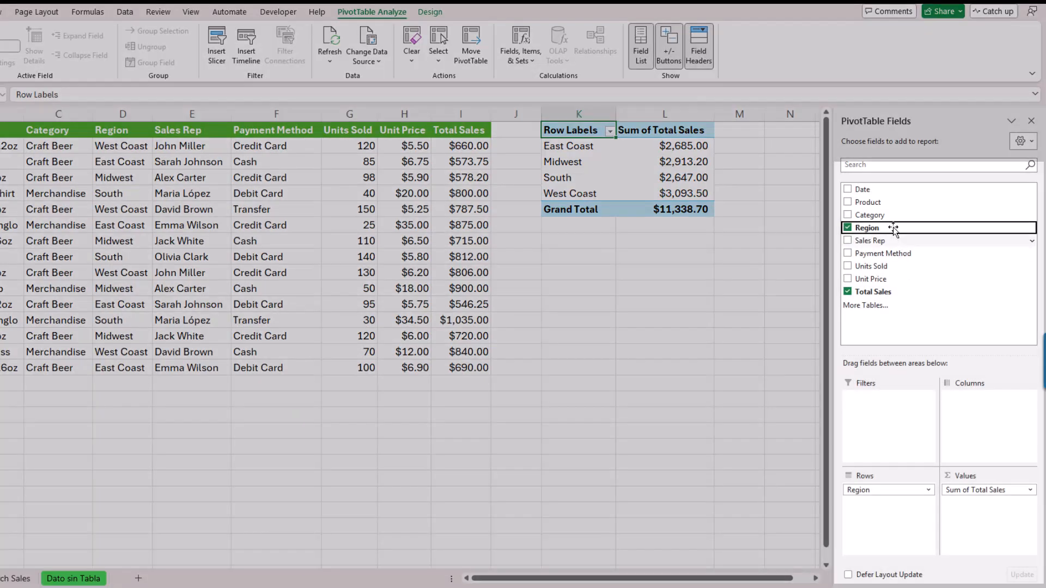
- Replace Region with Sales Rep in the PivotTable's rows
{"action": "left_click", "coordinate": [847, 229]}
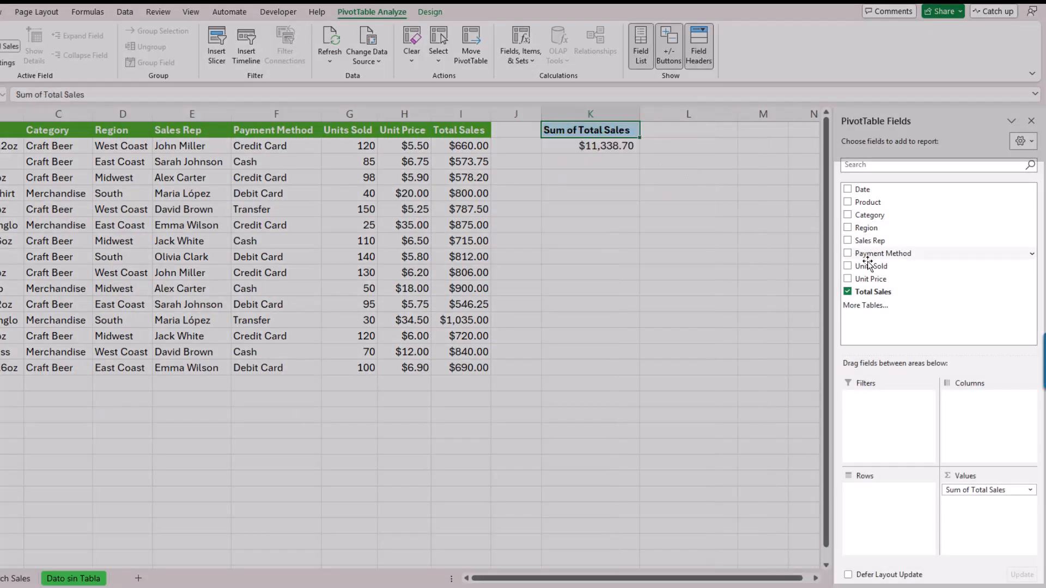
{"action": "left_click", "coordinate": [848, 241]}
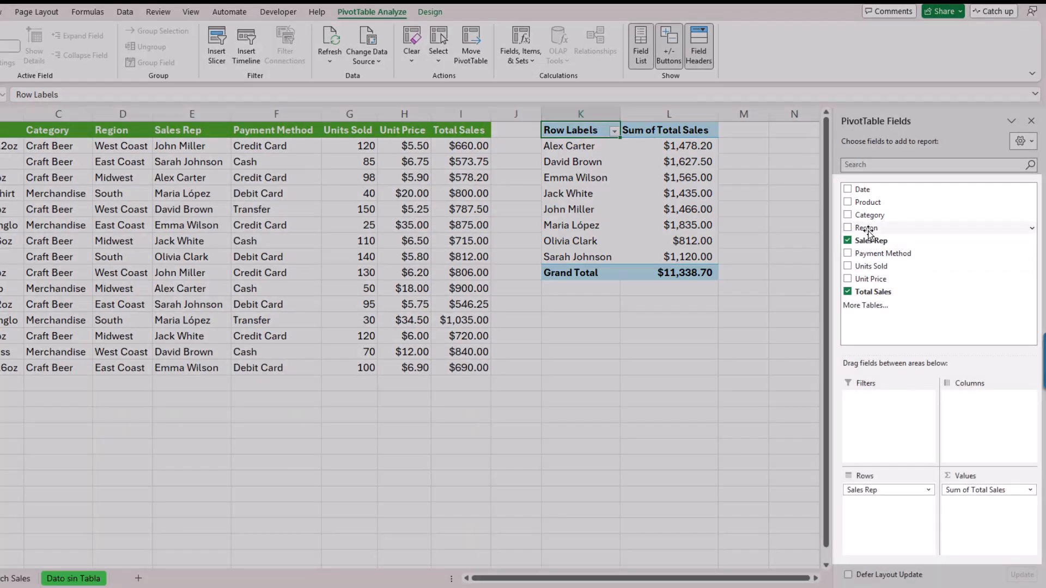
- Place Region above Sales Rep in the PivotTable's rows and take Region out again
{"action": "left_click_drag", "start_coordinate": [868, 233], "coordinate": [893, 492]}
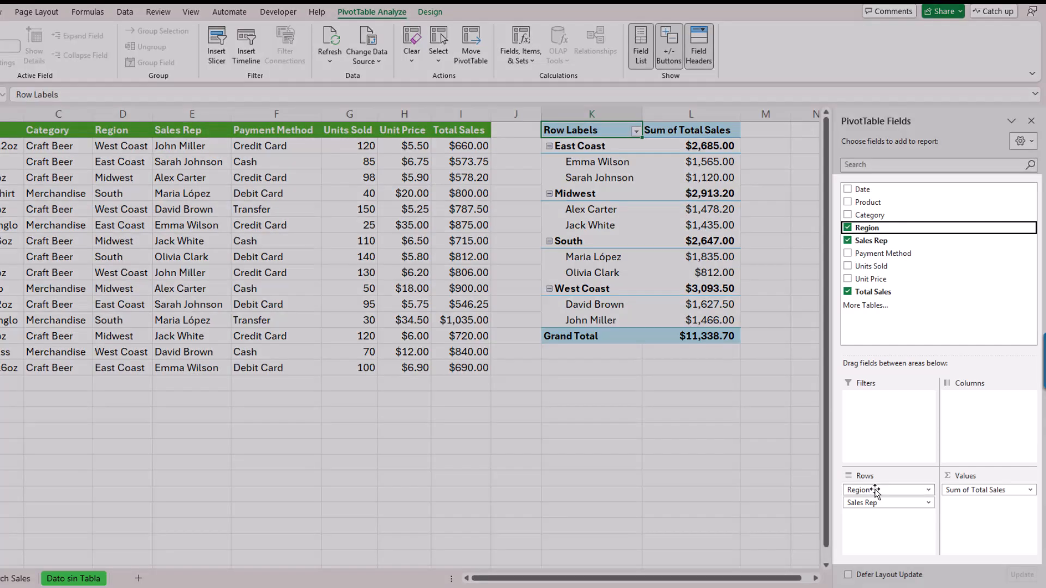
{"action": "left_click_drag", "start_coordinate": [870, 490], "coordinate": [894, 304]}
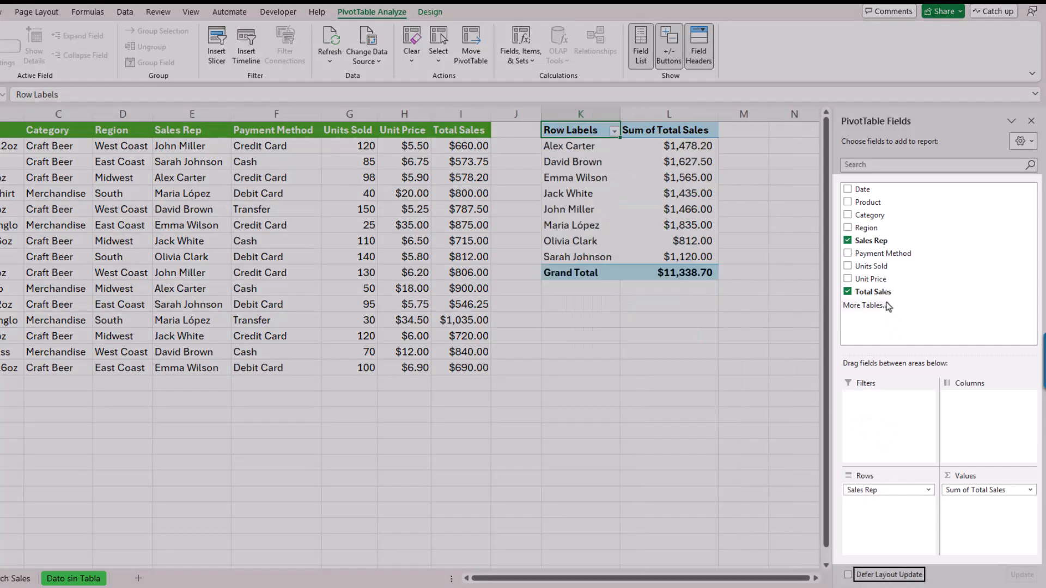
- Add Region as a report filter of the PivotTable and show only East Coast
{"action": "left_click_drag", "start_coordinate": [866, 227], "coordinate": [901, 439]}
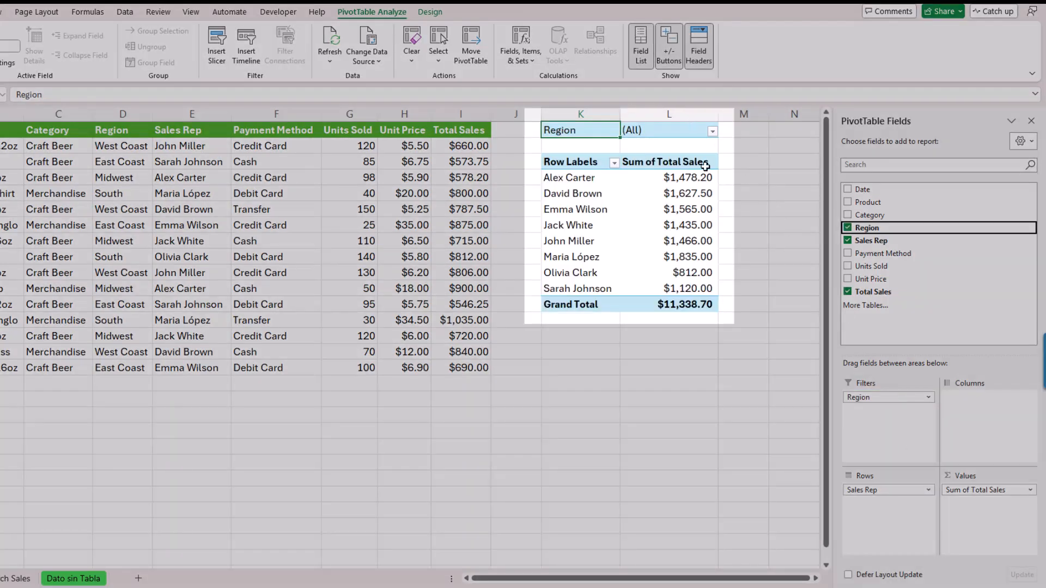
{"action": "left_click", "coordinate": [712, 132]}
{"action": "left_click", "coordinate": [605, 173]}
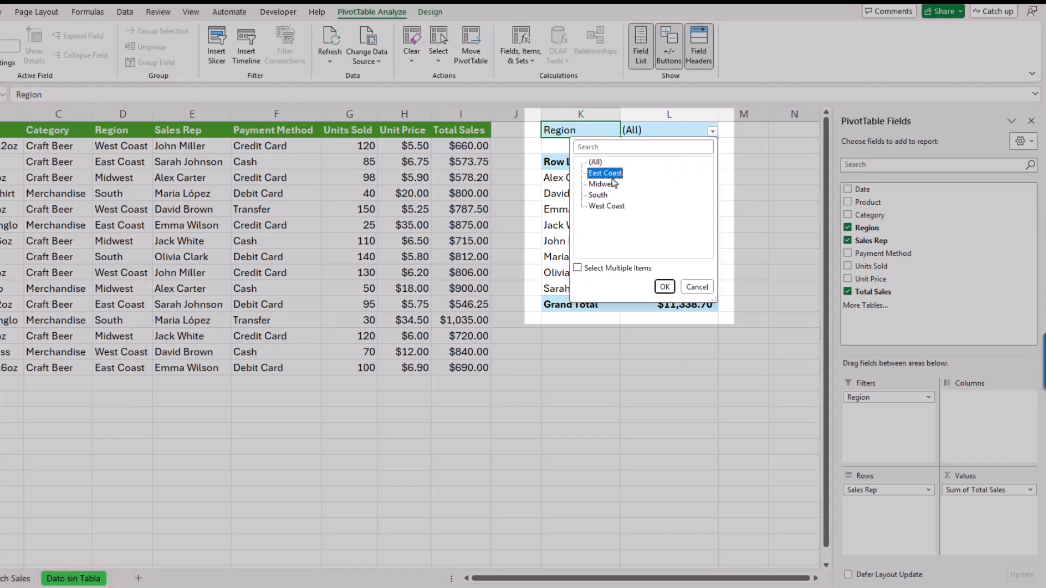
{"action": "left_click", "coordinate": [665, 286]}
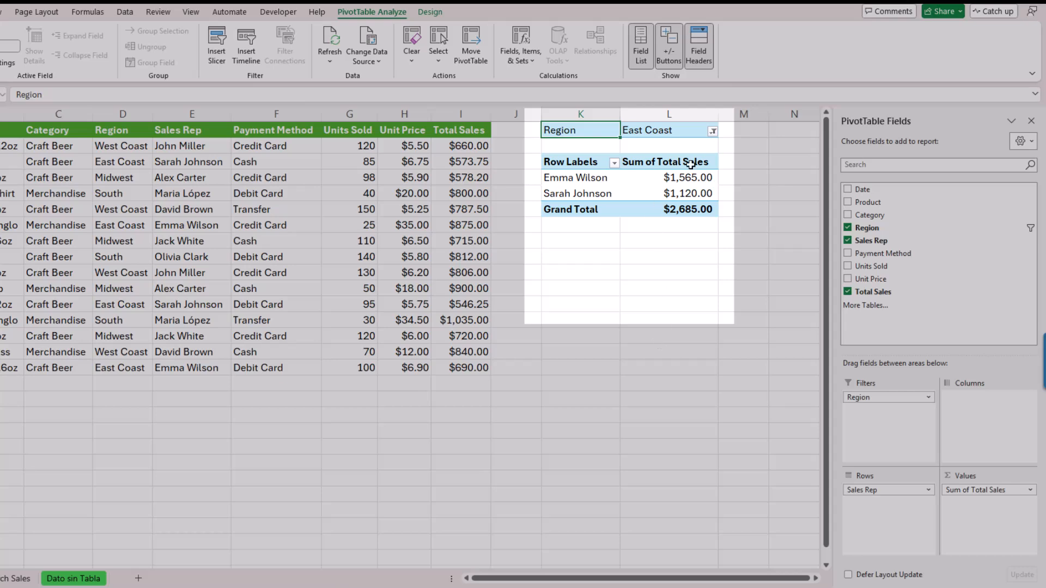
- Set the PivotTable's Region report filter to West Coast
{"action": "left_click", "coordinate": [712, 131]}
{"action": "left_click", "coordinate": [606, 206]}
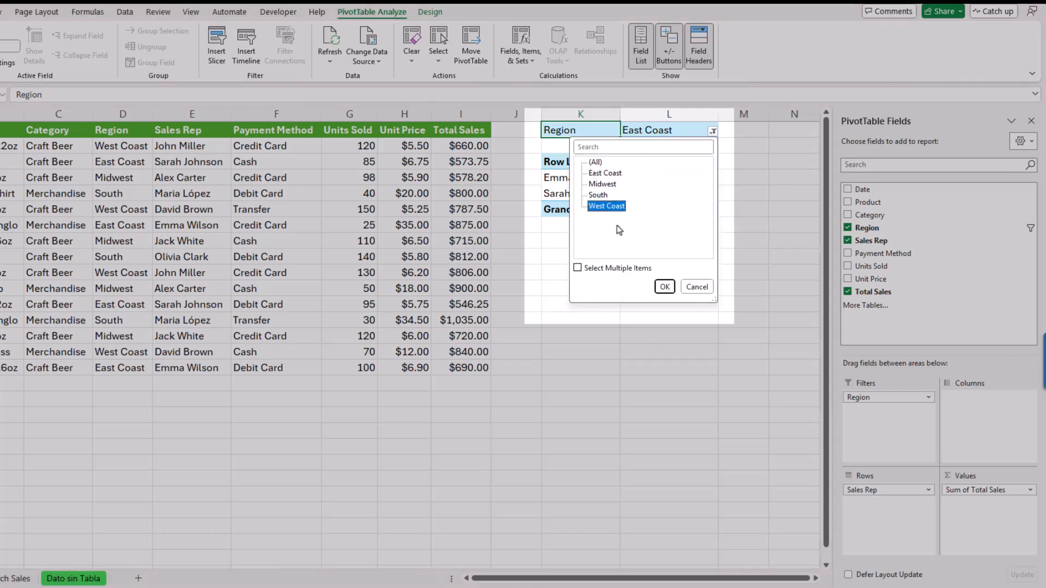
{"action": "left_click", "coordinate": [663, 287]}
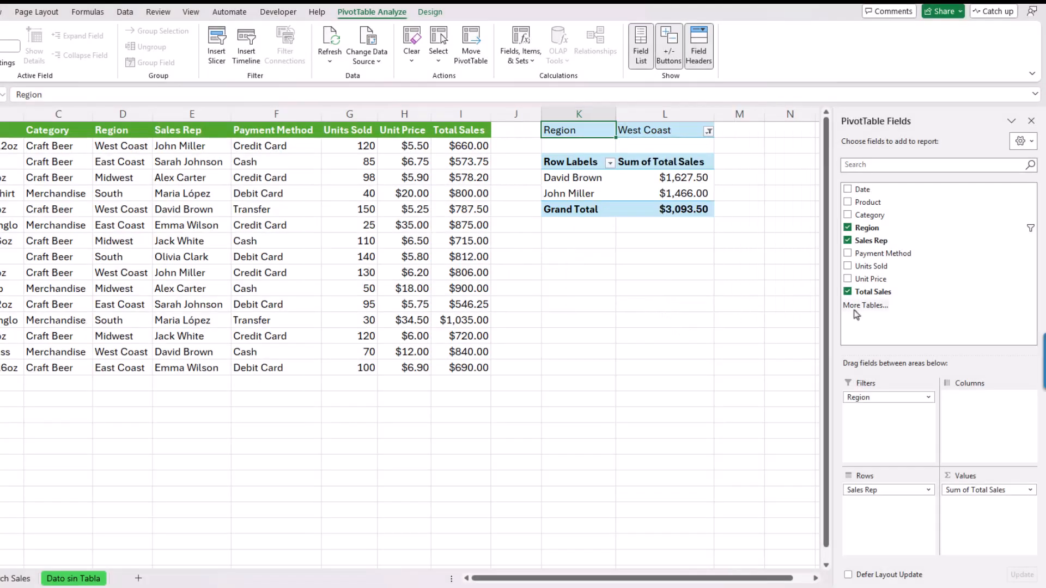
- Add Category as a second report filter and remove both the Category and Region filters from the PivotTable
{"action": "left_click_drag", "start_coordinate": [870, 215], "coordinate": [885, 429]}
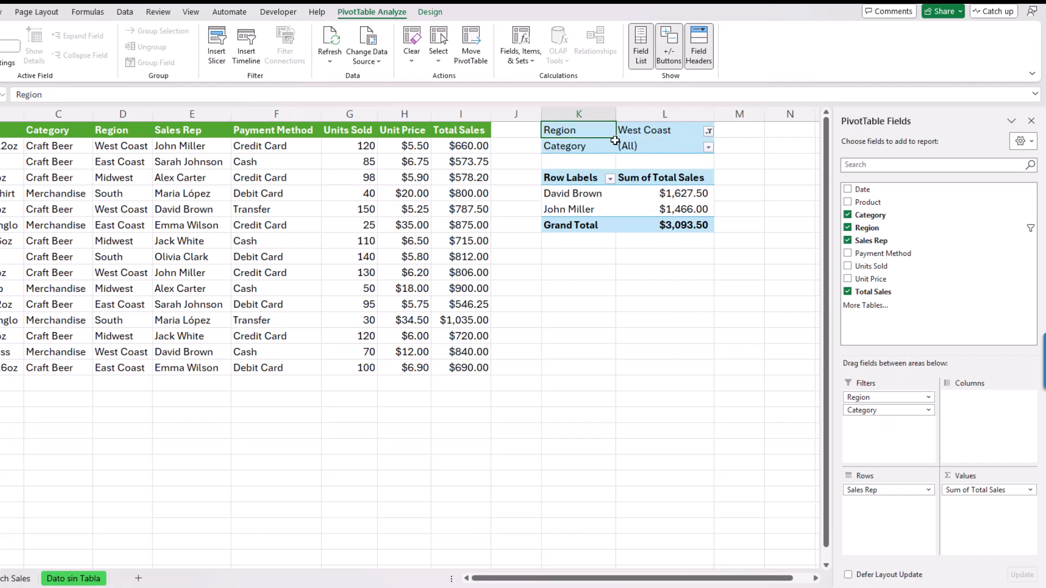
{"action": "left_click_drag", "start_coordinate": [861, 410], "coordinate": [883, 297]}
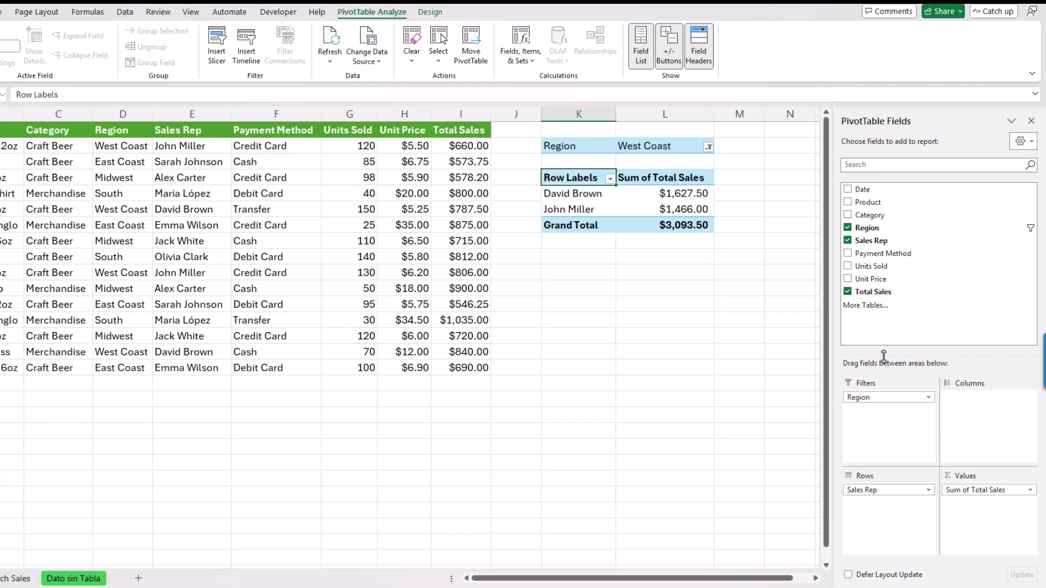
{"action": "left_click_drag", "start_coordinate": [885, 397], "coordinate": [890, 288]}
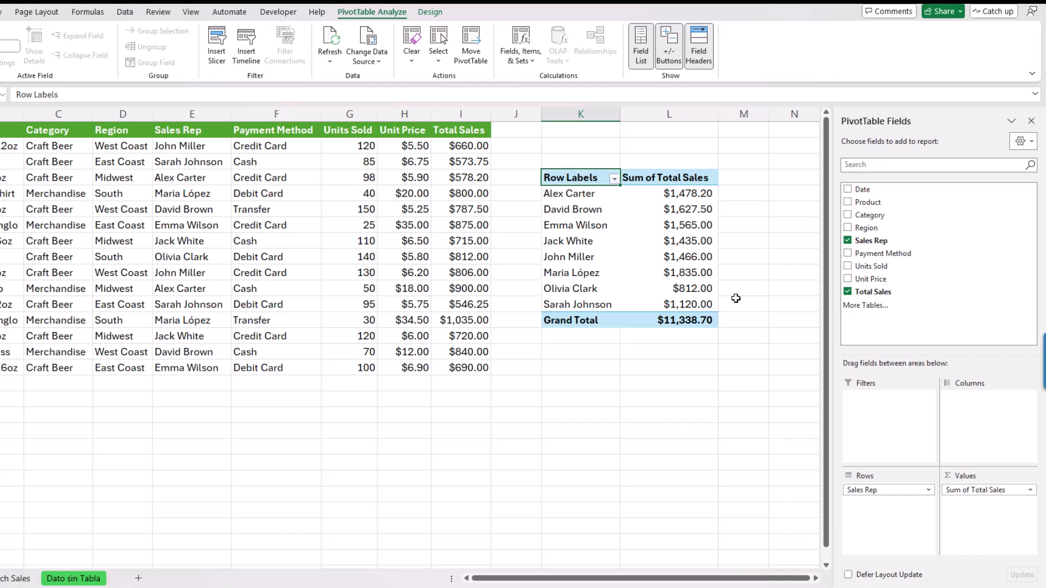
- Sort the PivotTable's sales reps by Sum of Total Sales from largest to smallest
{"action": "right_click", "coordinate": [689, 214]}
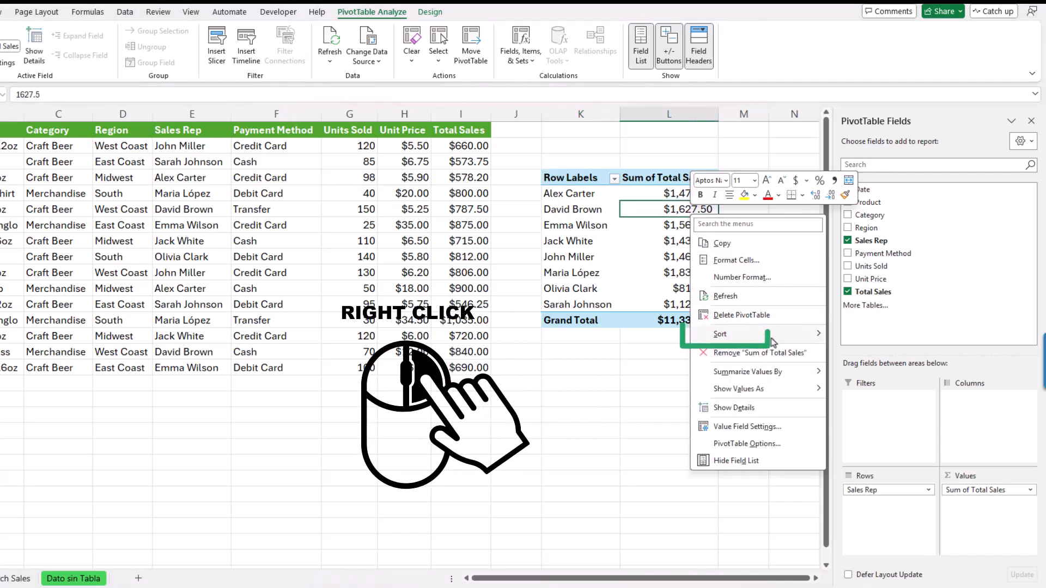
{"action": "mouse_move", "coordinate": [773, 338]}
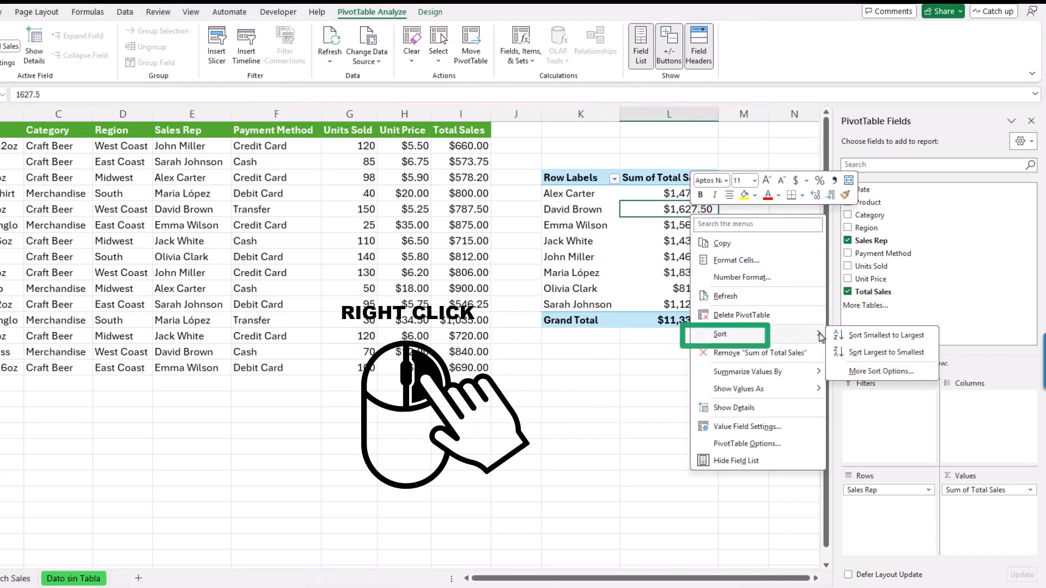
{"action": "left_click", "coordinate": [839, 354]}
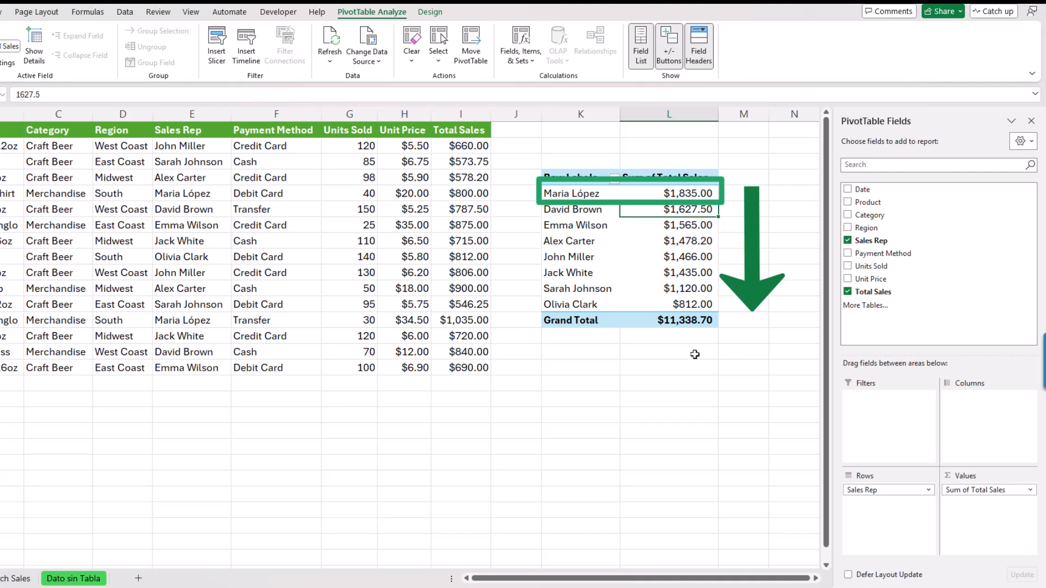
- Show the PivotTable's Sum of Total Sales as % of Grand Total and undo that change
{"action": "key", "text": "Up"}
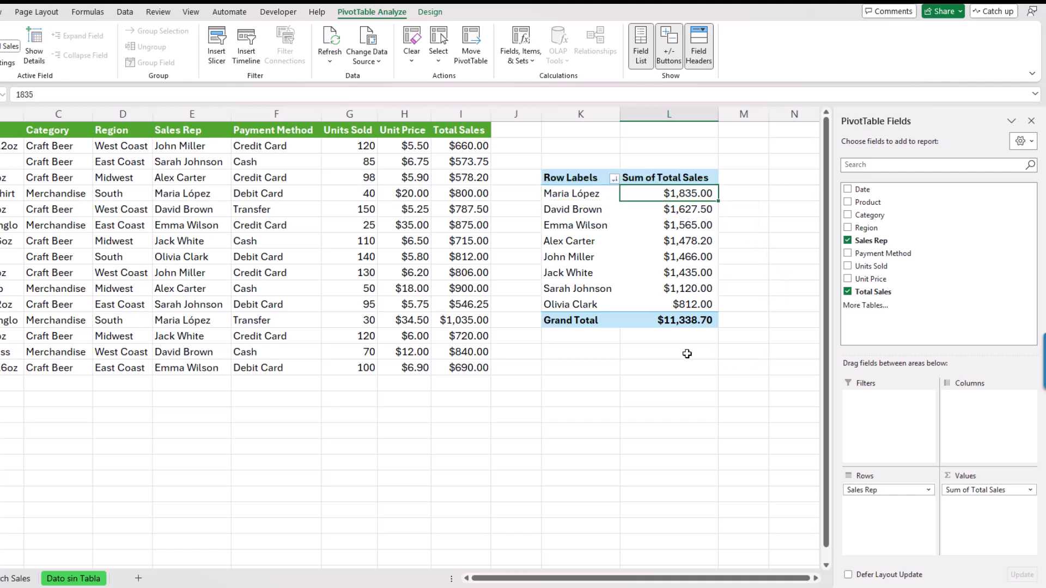
{"action": "right_click", "coordinate": [670, 187]}
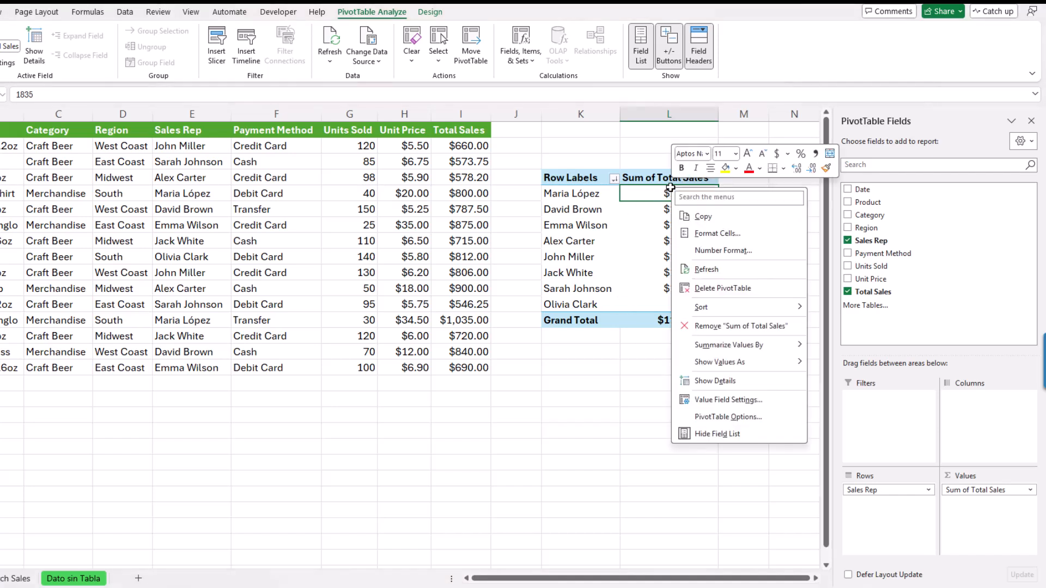
{"action": "mouse_move", "coordinate": [738, 362]}
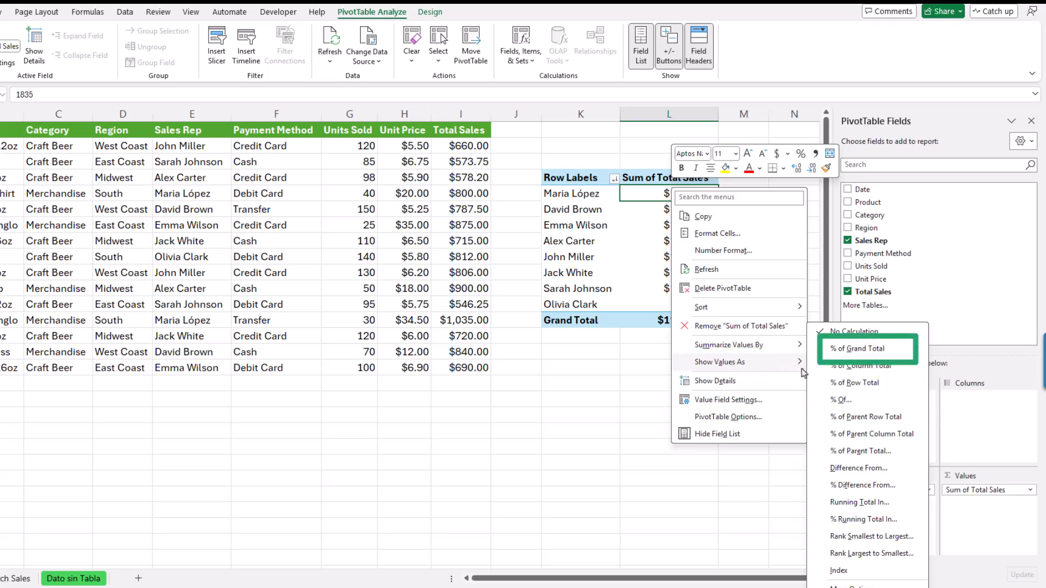
{"action": "left_click", "coordinate": [854, 351]}
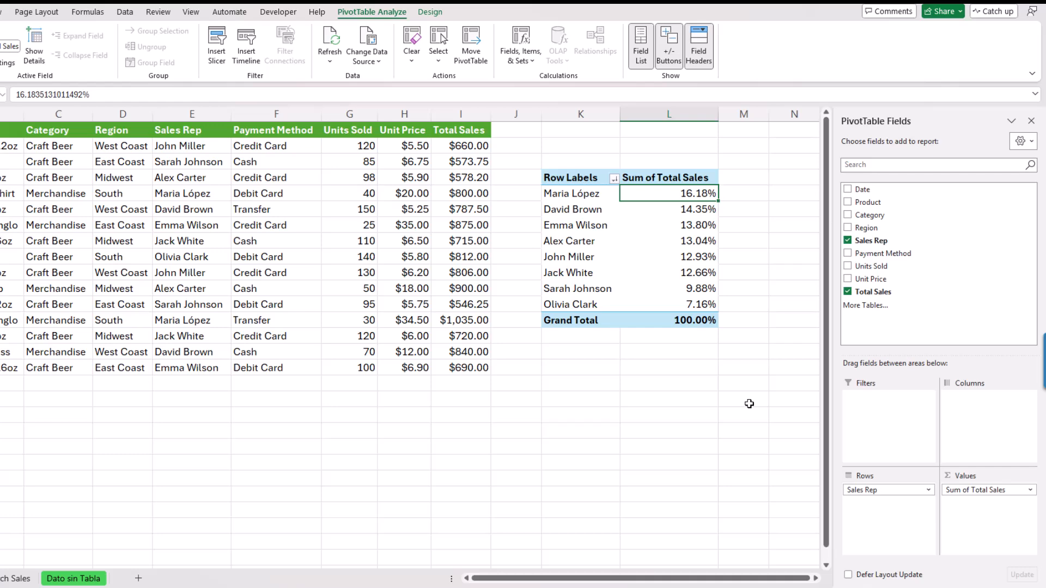
{"action": "key", "text": "ctrl+z"}
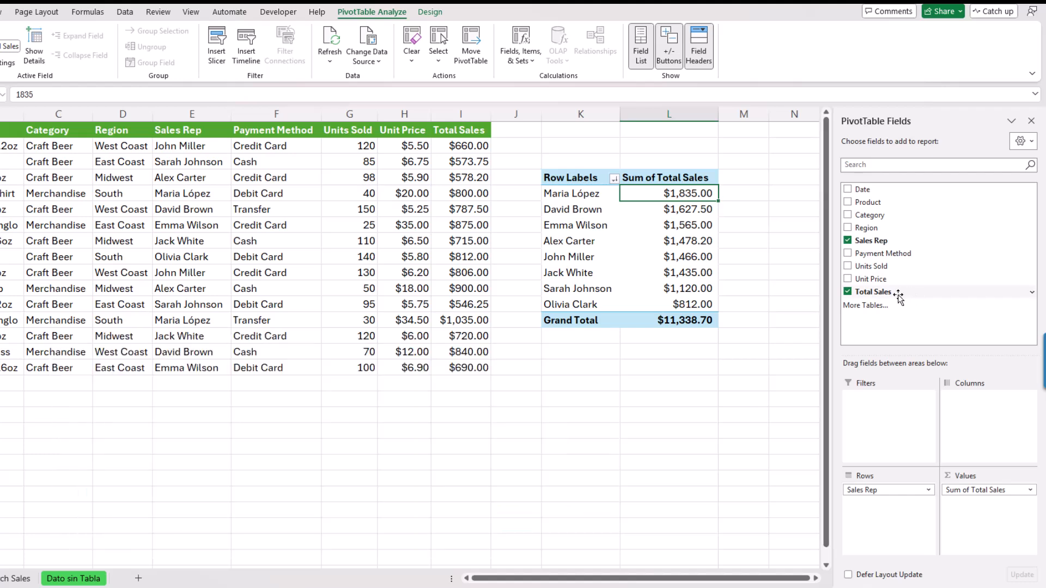
- Add Total Sales to the PivotTable's values a second time and show the second column as % of Grand Total
{"action": "left_click_drag", "start_coordinate": [890, 294], "coordinate": [1000, 517]}
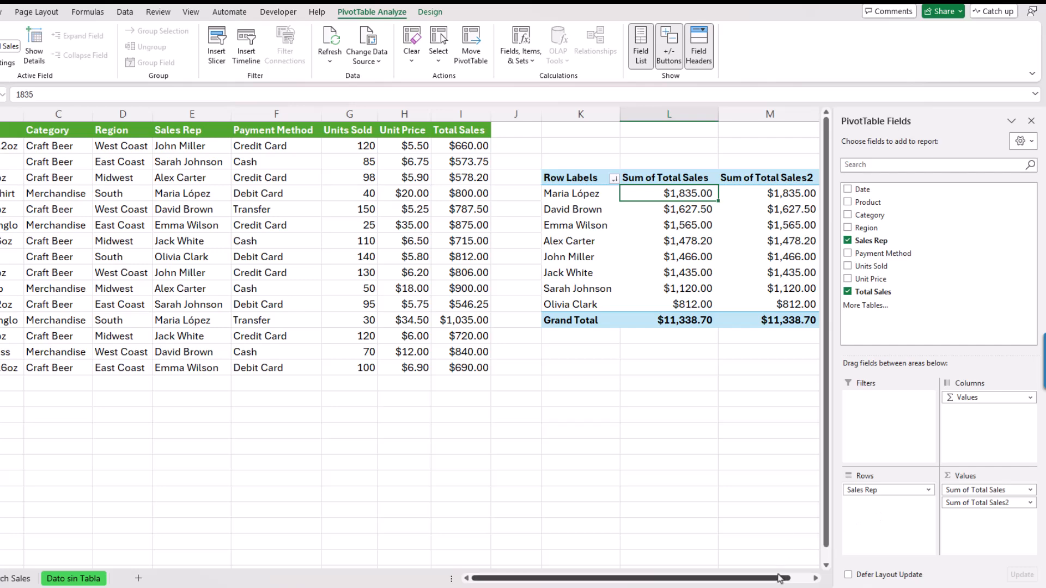
{"action": "left_click_drag", "start_coordinate": [784, 581], "coordinate": [802, 580]}
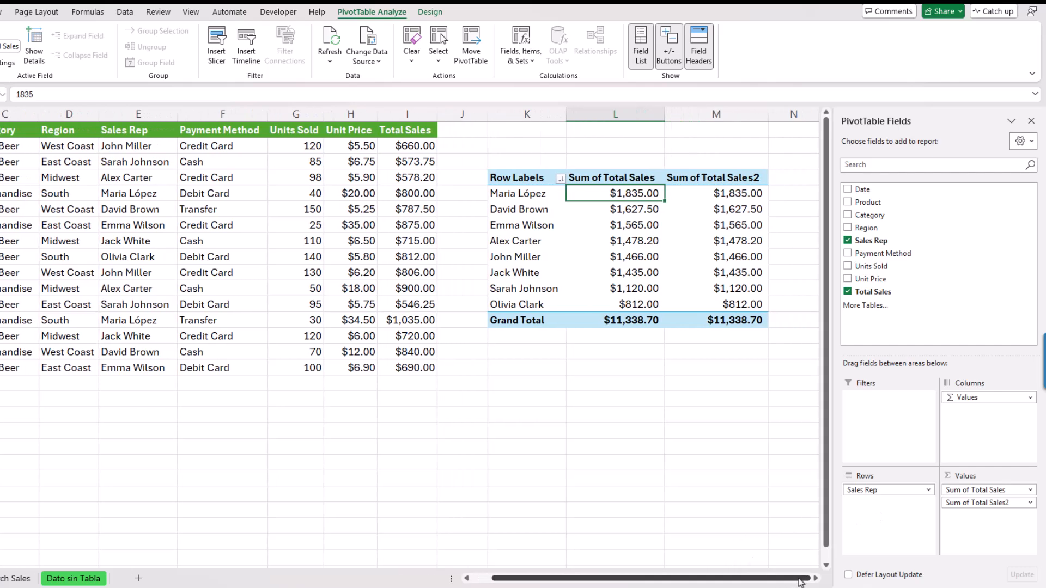
{"action": "left_click", "coordinate": [727, 194]}
{"action": "right_click", "coordinate": [728, 194]}
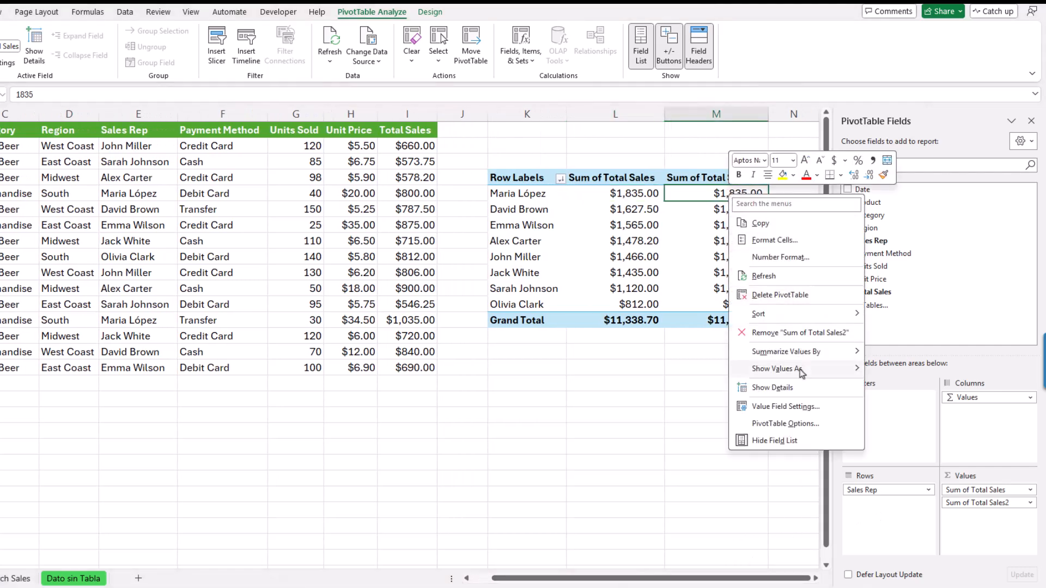
{"action": "mouse_move", "coordinate": [800, 371]}
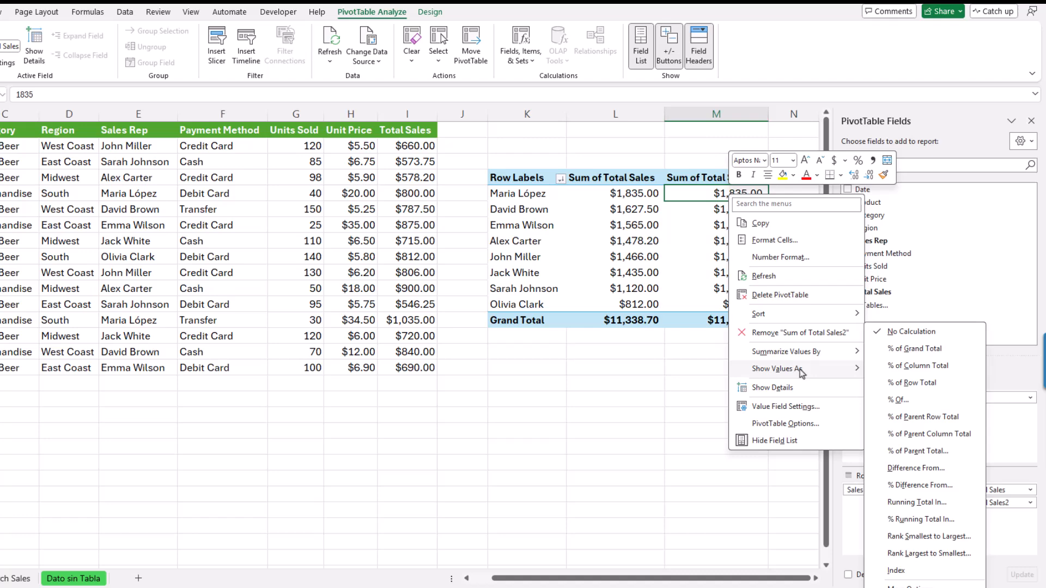
{"action": "left_click", "coordinate": [915, 348]}
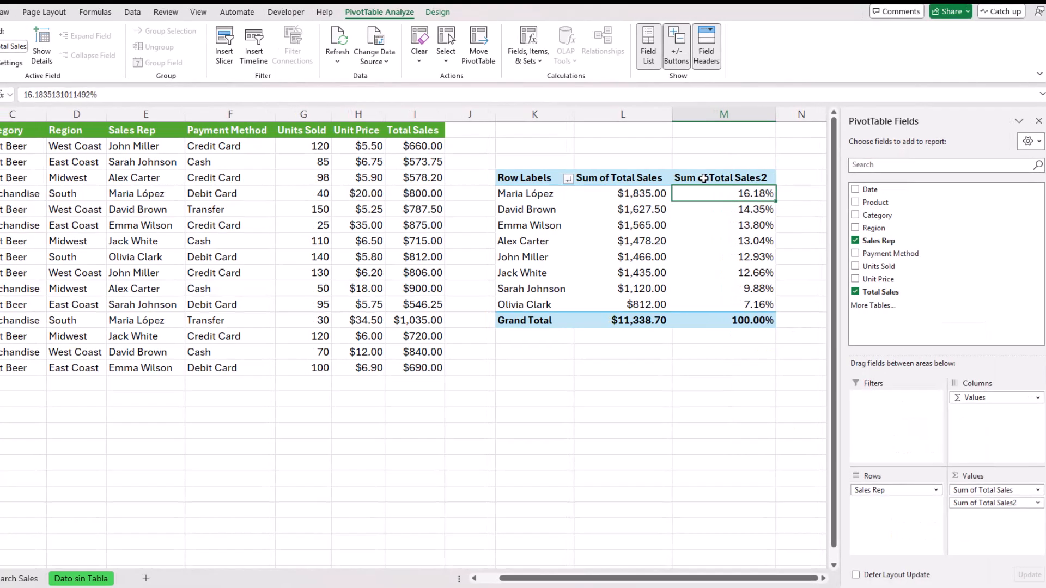
- Rename the PivotTable's percentage column as % of Total and narrow column M to fit it
{"action": "left_click", "coordinate": [704, 178]}
{"action": "left_click_drag", "start_coordinate": [112, 93], "coordinate": [1, 93]}
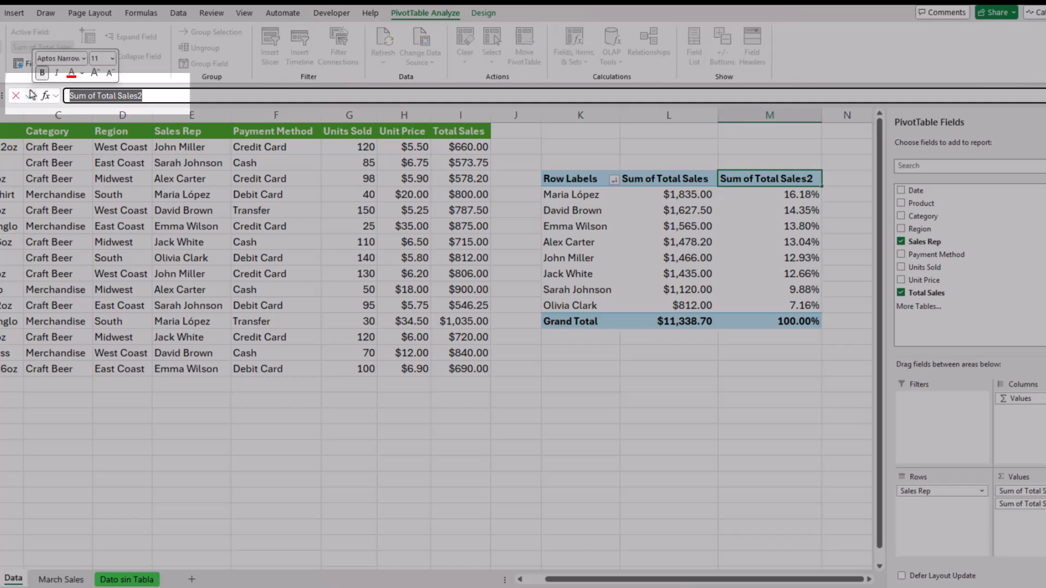
{"action": "type", "text": "% of T"}
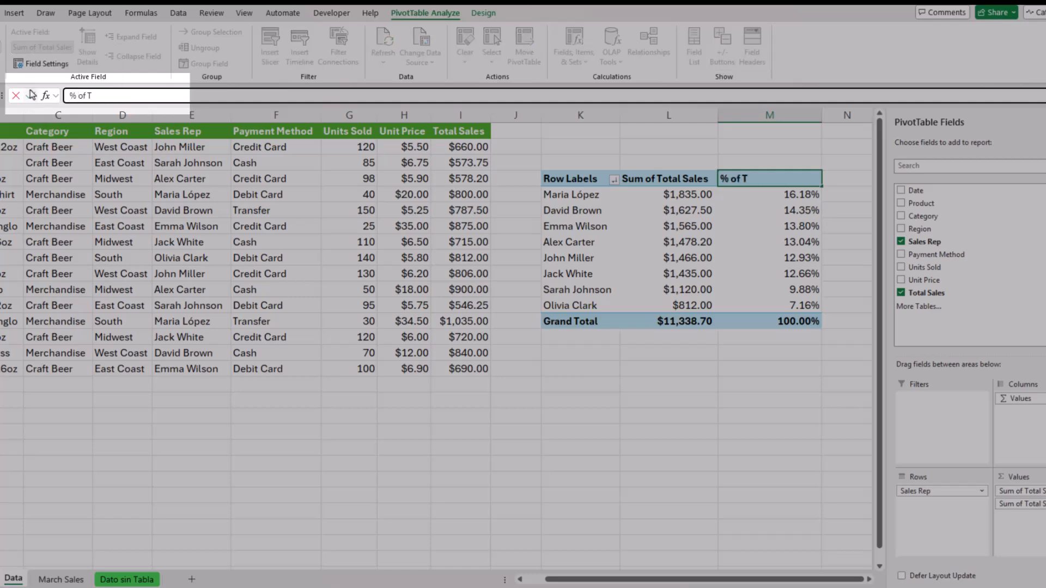
{"action": "type", "text": "otal"}
{"action": "key", "text": "Return"}
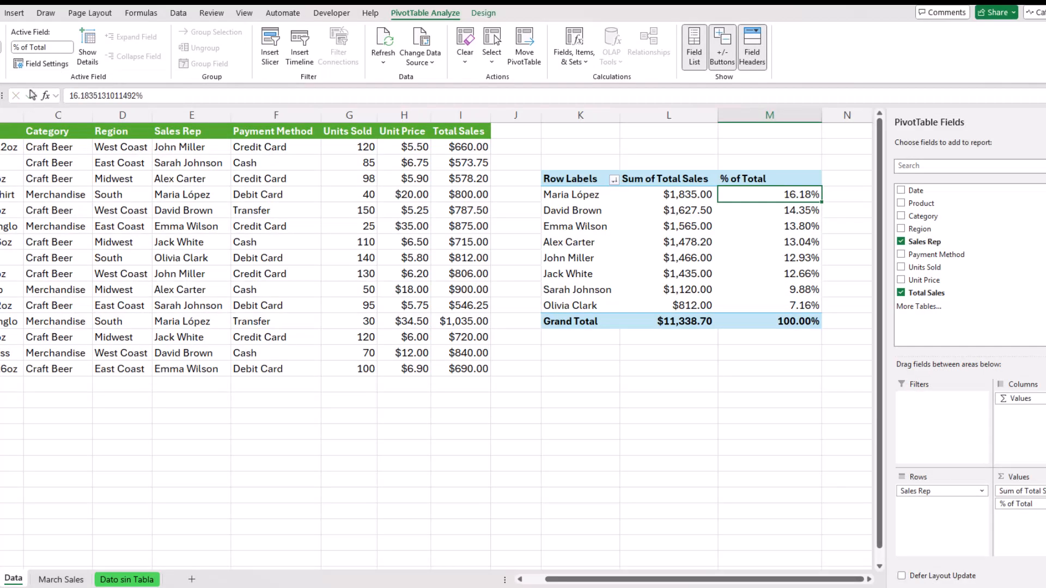
{"action": "left_click_drag", "start_coordinate": [820, 116], "coordinate": [770, 116]}
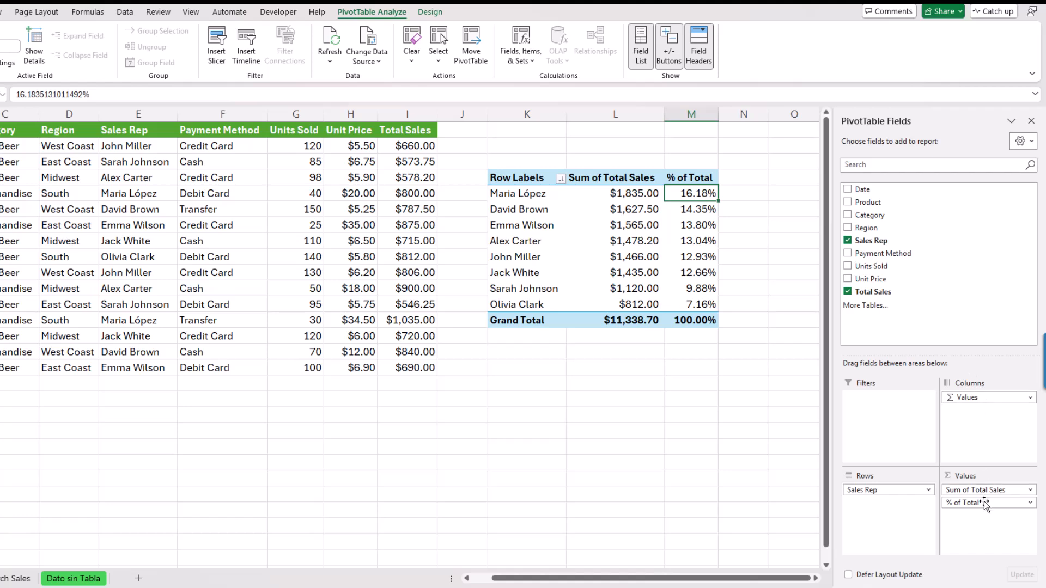
- Remove % of Total from the PivotTable's values and add Product below Sales Rep in the rows
{"action": "left_click_drag", "start_coordinate": [983, 505], "coordinate": [915, 270]}
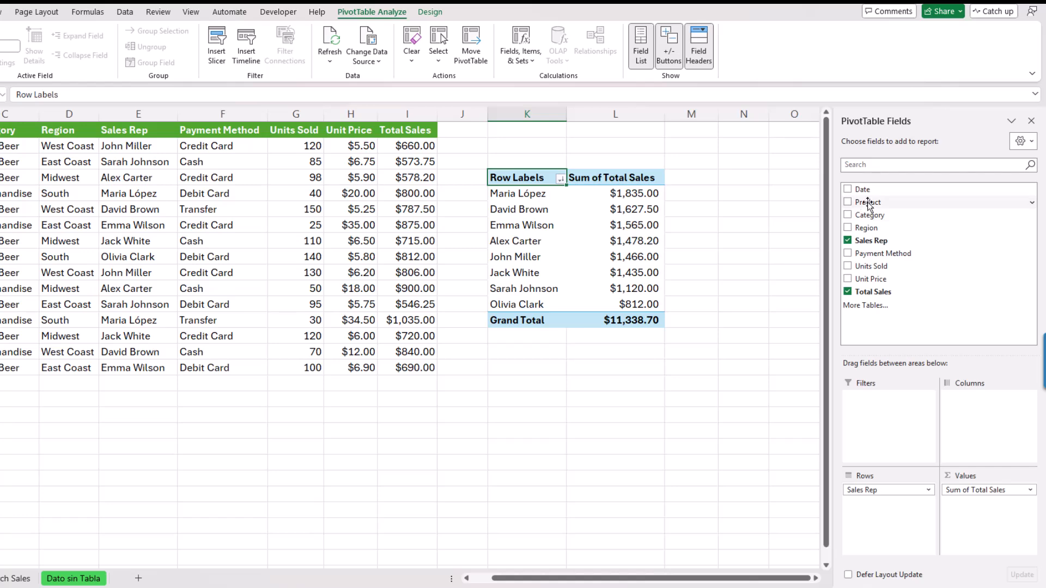
{"action": "left_click_drag", "start_coordinate": [868, 205], "coordinate": [883, 514]}
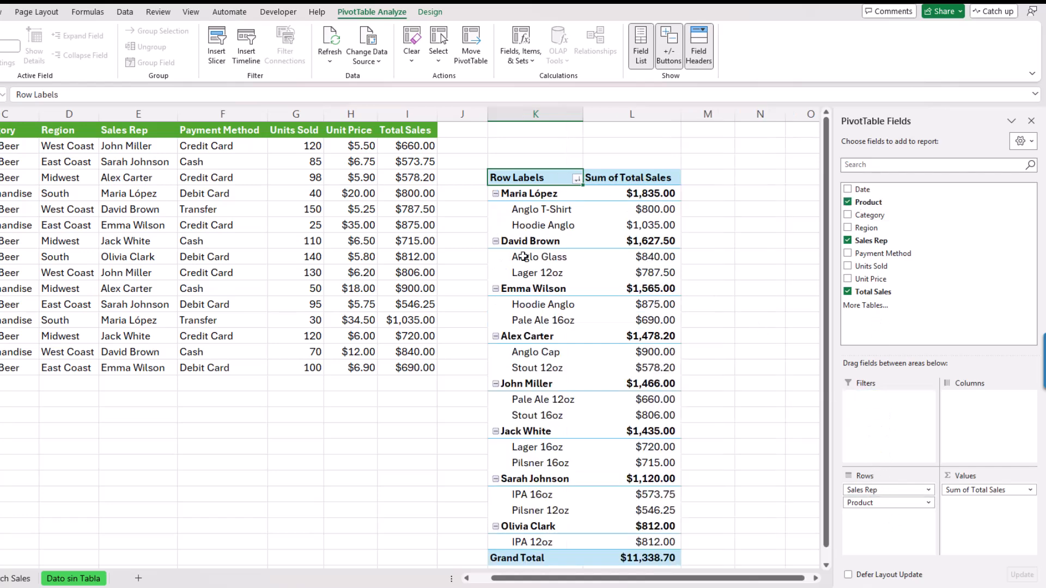
- Collapse the product rows of the second and third sales reps in the PivotTable and expand them again
{"action": "left_click", "coordinate": [495, 241]}
{"action": "left_click", "coordinate": [495, 258]}
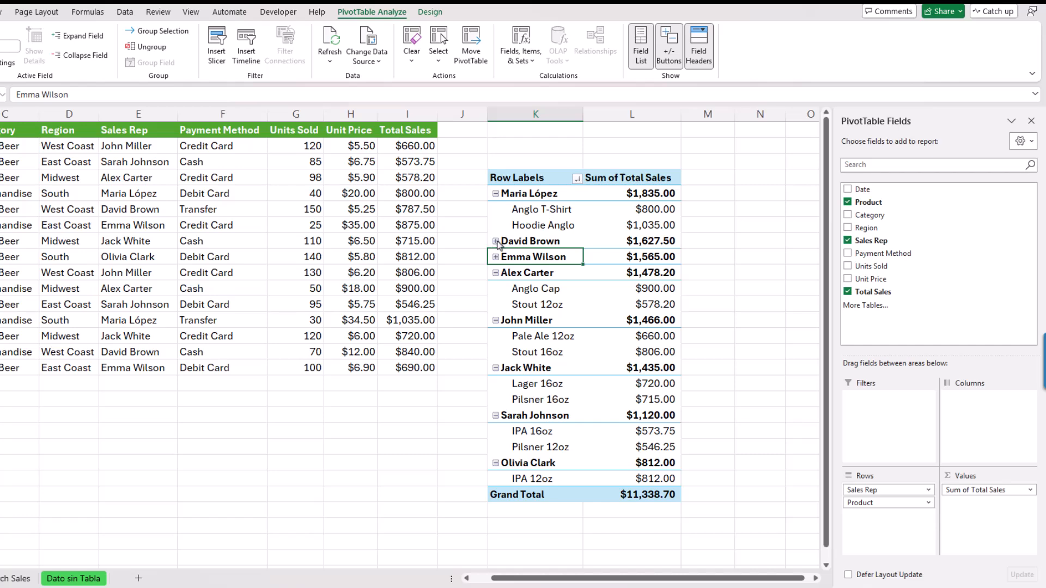
{"action": "left_click", "coordinate": [495, 241]}
{"action": "left_click", "coordinate": [496, 289]}
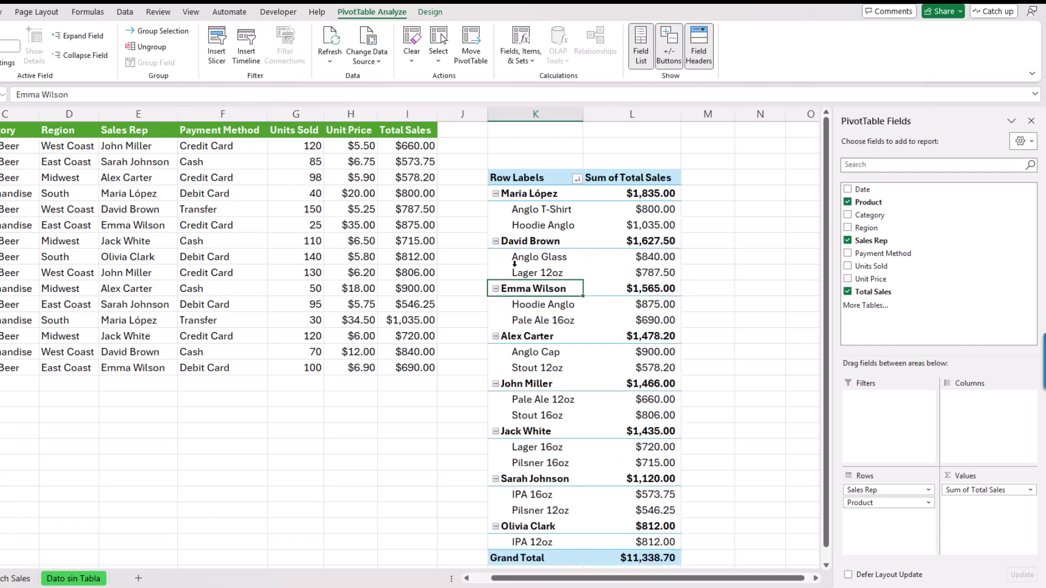
- Apply the green Light PivotTable style with light green sales rep rows and an outlined header
{"action": "left_click", "coordinate": [430, 11]}
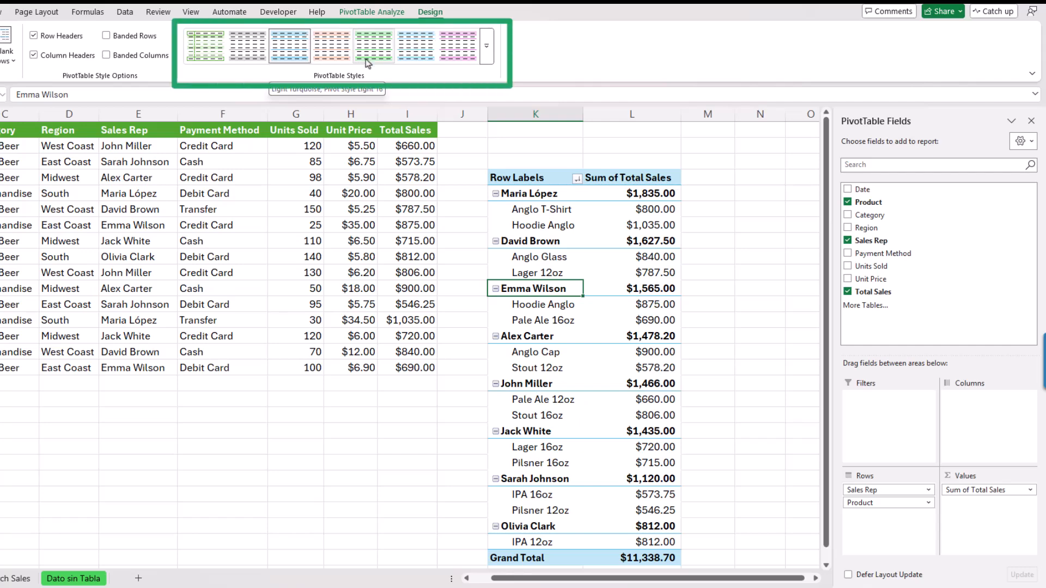
{"action": "left_click", "coordinate": [486, 55]}
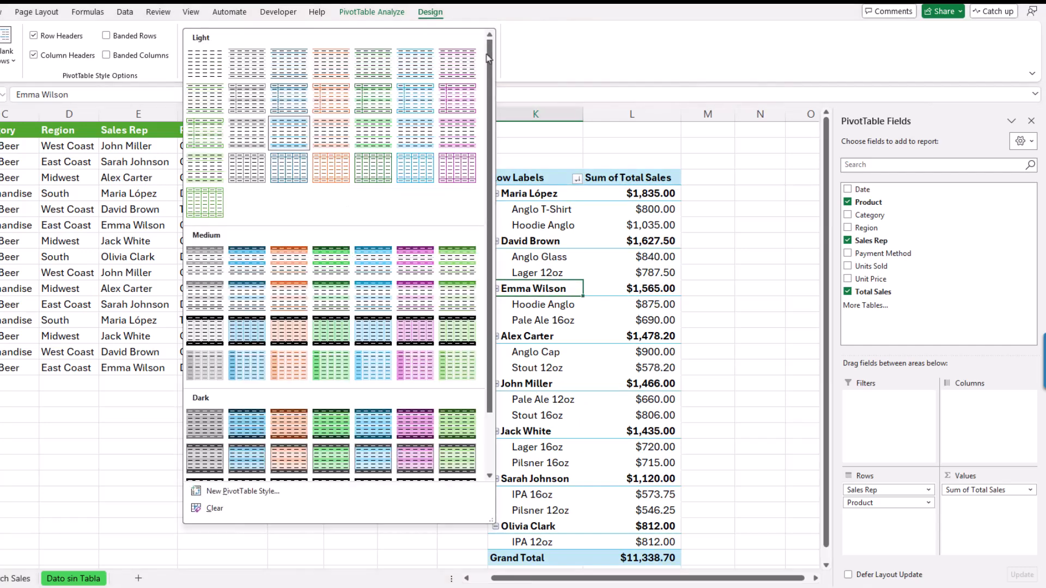
{"action": "left_click", "coordinate": [374, 109]}
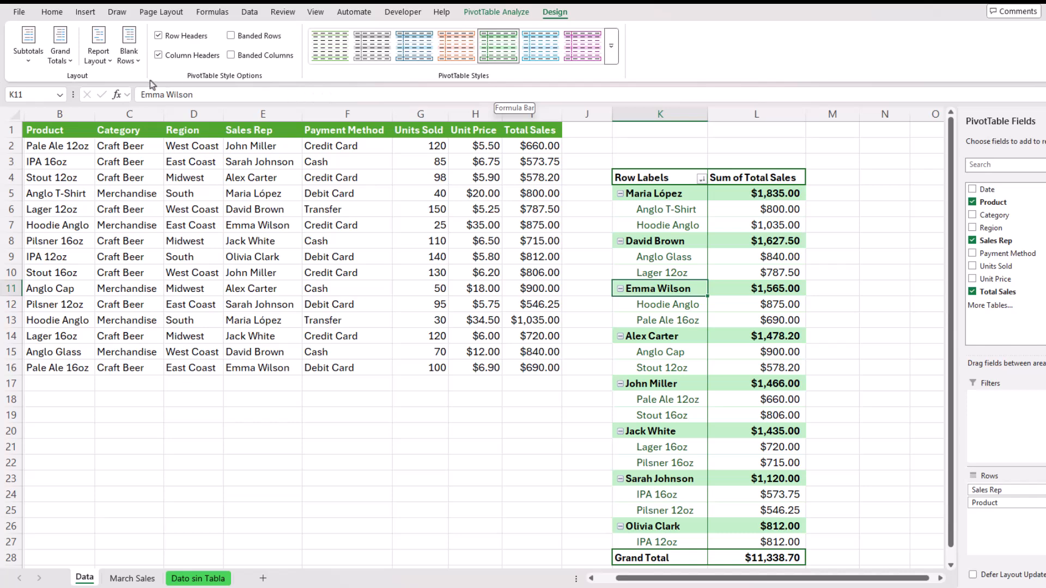
- Set the PivotTable's report layout to Tabular Form
{"action": "left_click", "coordinate": [103, 62]}
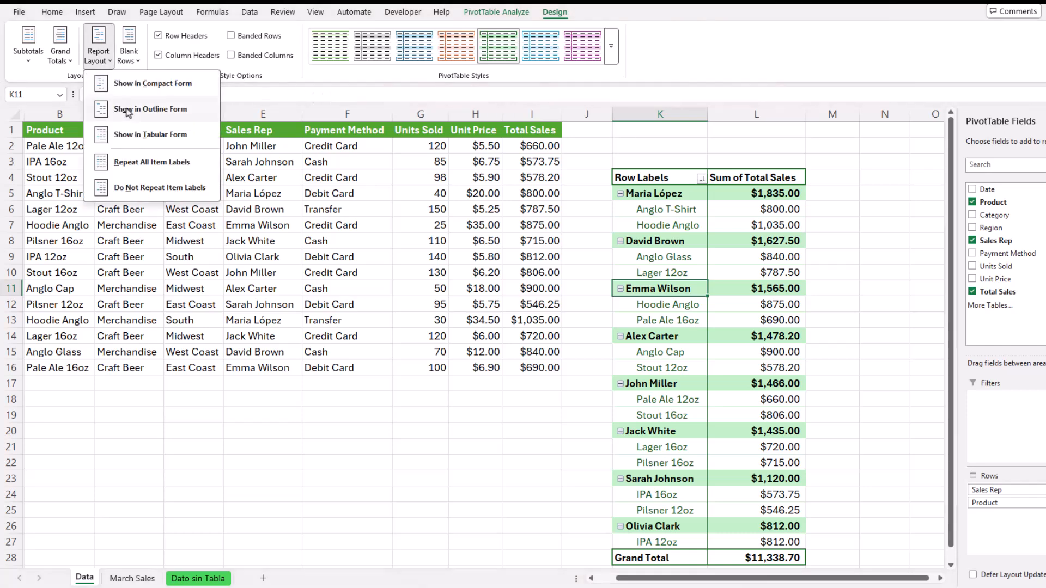
{"action": "left_click", "coordinate": [140, 135]}
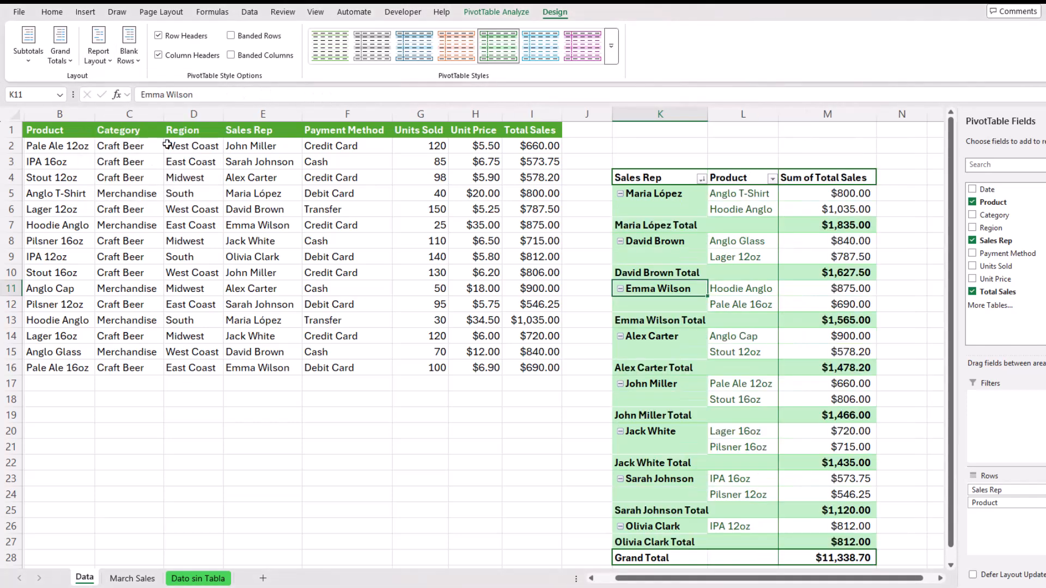
{"action": "scroll", "coordinate": [665, 141], "scroll_direction": "down", "scroll_amount": 2}
{"action": "scroll", "coordinate": [664, 141], "scroll_direction": "up", "scroll_amount": 2}
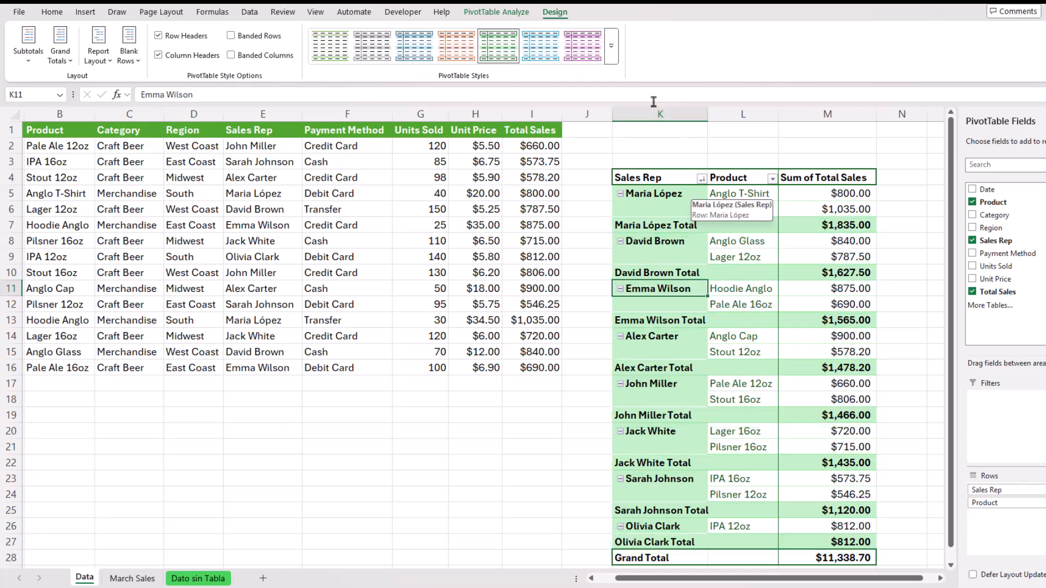
- Apply the green Medium PivotTable style with a dark green header and hide the PivotTable's expand/collapse buttons
{"action": "left_click", "coordinate": [612, 45]}
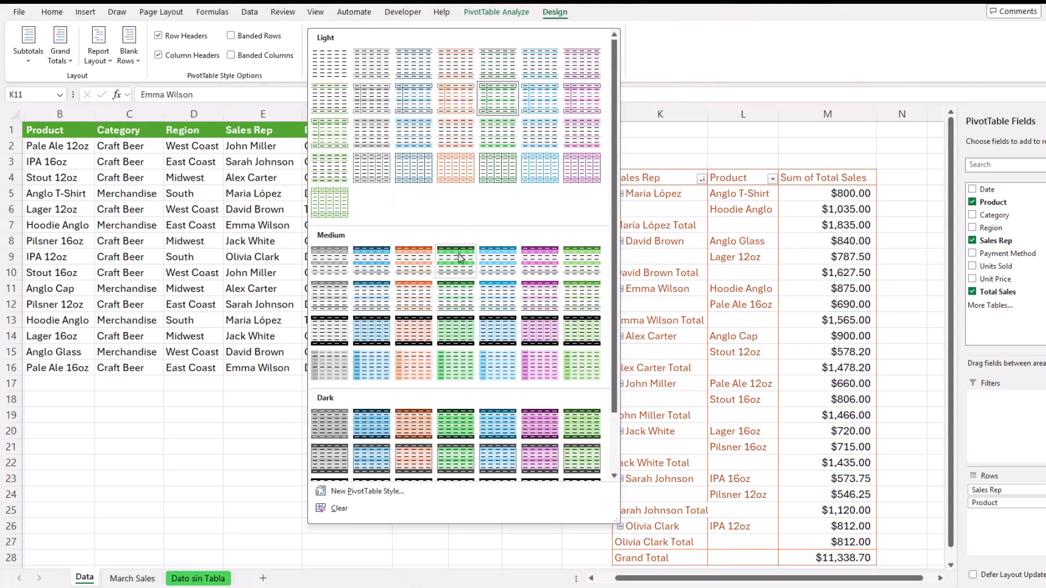
{"action": "left_click", "coordinate": [452, 294]}
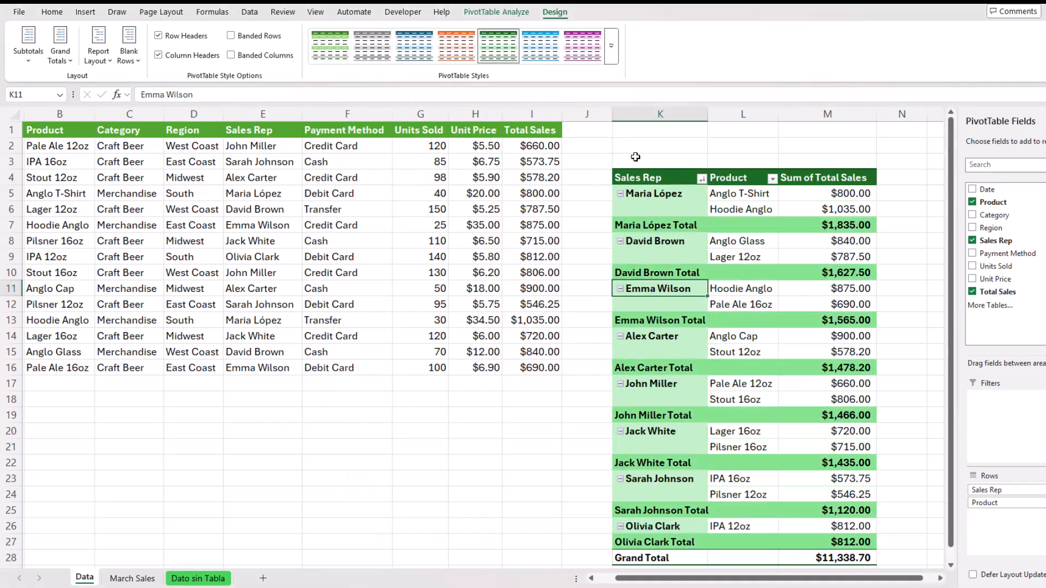
{"action": "left_click", "coordinate": [504, 13]}
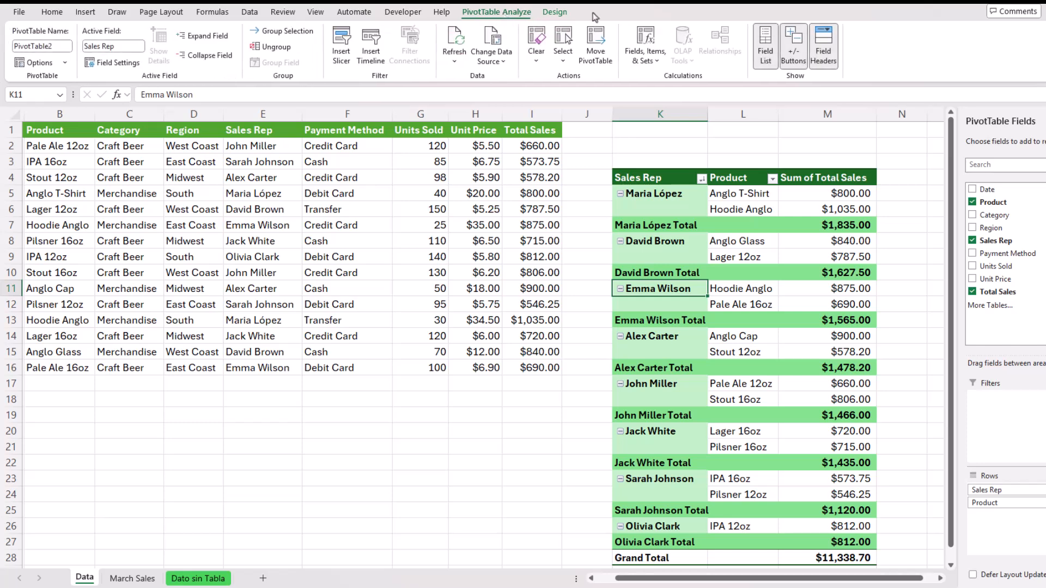
{"action": "left_click", "coordinate": [794, 52]}
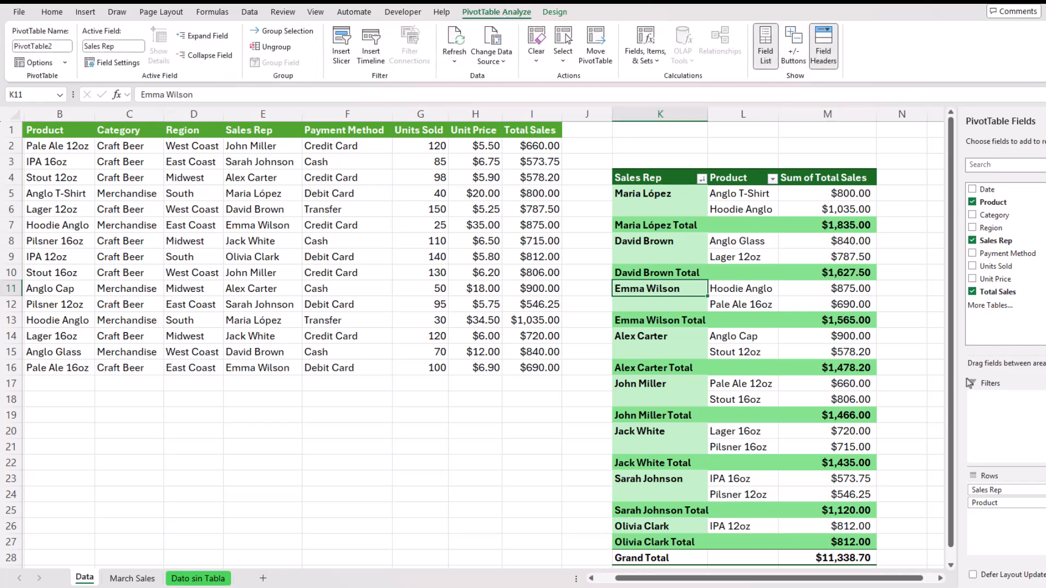
- Narrow the empty column J between the sales data and the PivotTable
{"action": "left_click", "coordinate": [590, 579]}
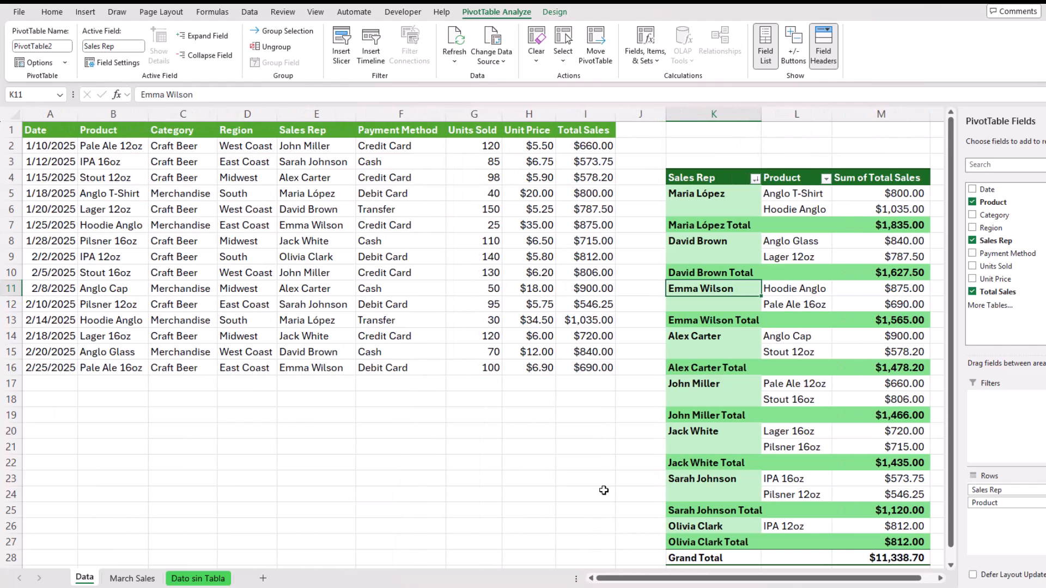
{"action": "left_click_drag", "start_coordinate": [665, 118], "coordinate": [646, 115]}
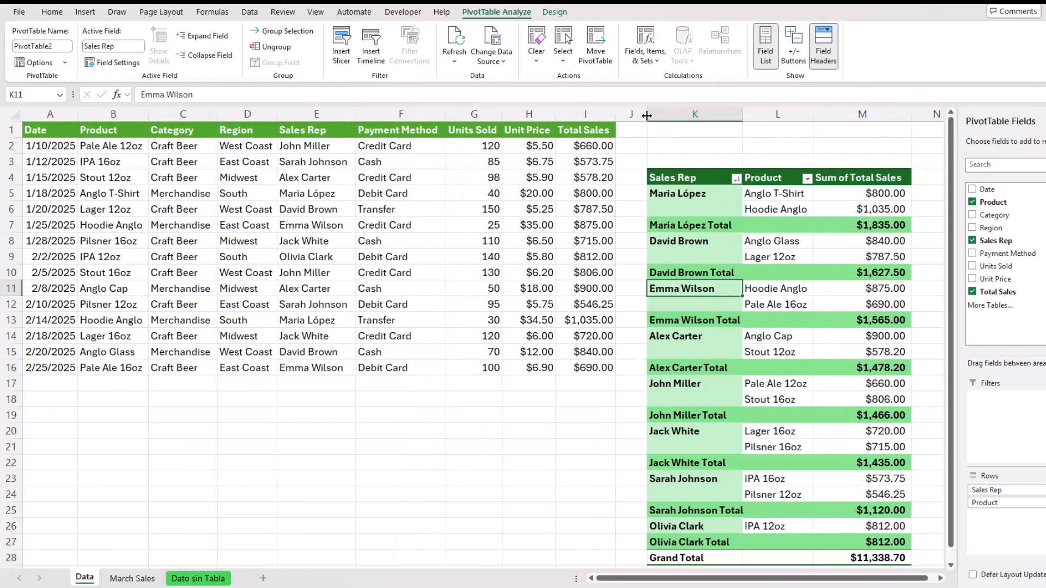
- Copy the March sales rows A2:I9, without the header, from the March Sales sheet
{"action": "left_click", "coordinate": [145, 579]}
{"action": "left_click_drag", "start_coordinate": [47, 147], "coordinate": [556, 262]}
{"action": "right_click", "coordinate": [556, 261]}
{"action": "left_click", "coordinate": [570, 210]}
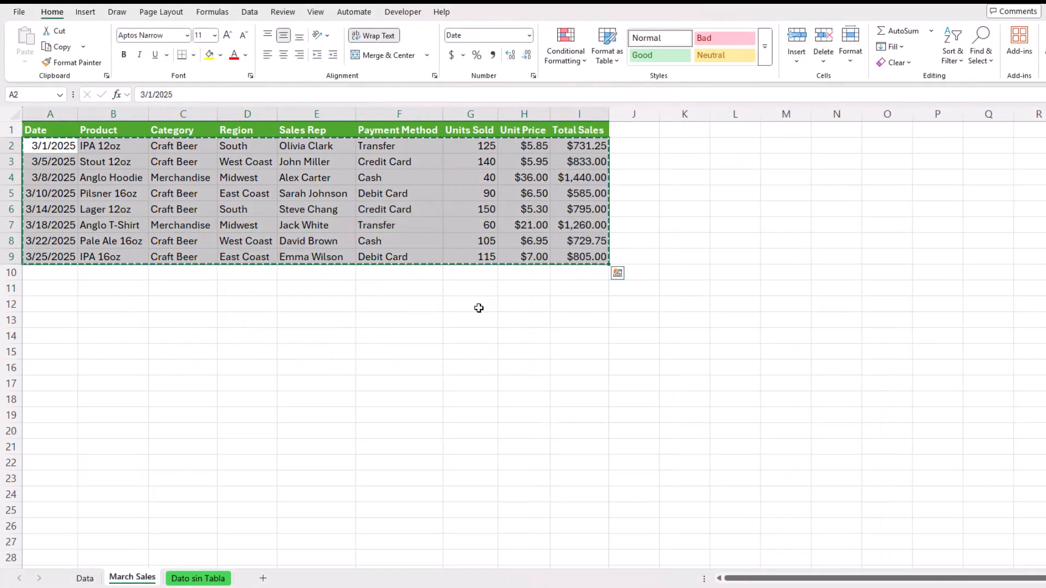
- Paste the copied March sales rows into the Data sheet below the existing records, starting at cell A17
{"action": "left_click", "coordinate": [84, 579]}
{"action": "right_click", "coordinate": [44, 384]}
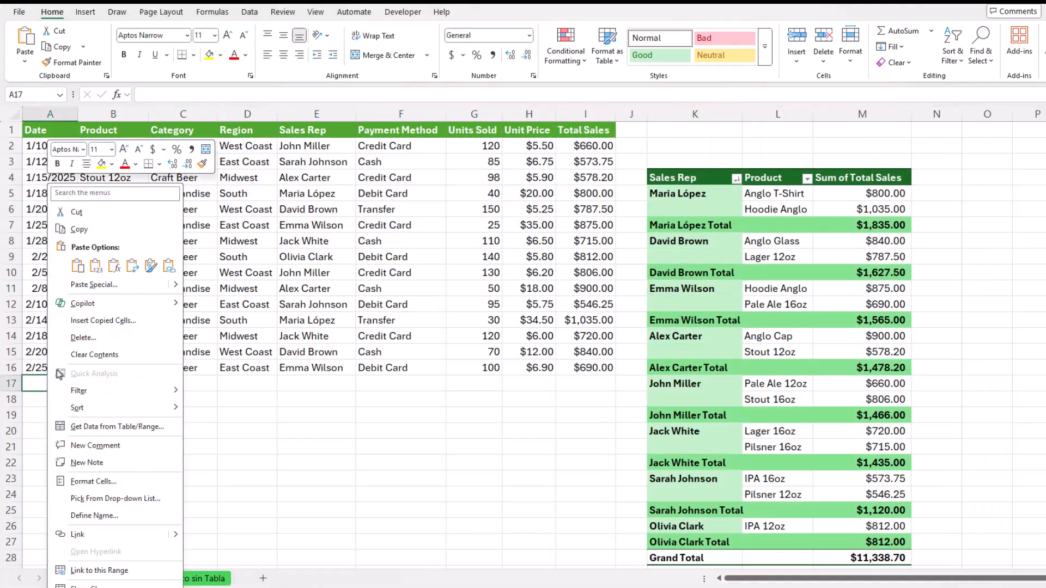
{"action": "left_click", "coordinate": [78, 266]}
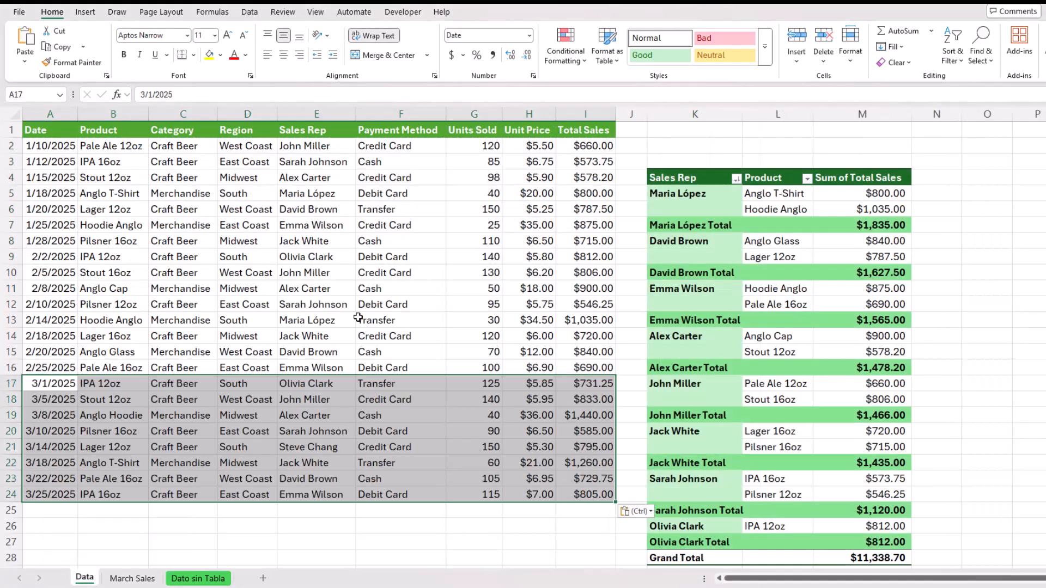
- Refresh the PivotTable on the Data sheet
{"action": "left_click", "coordinate": [512, 319]}
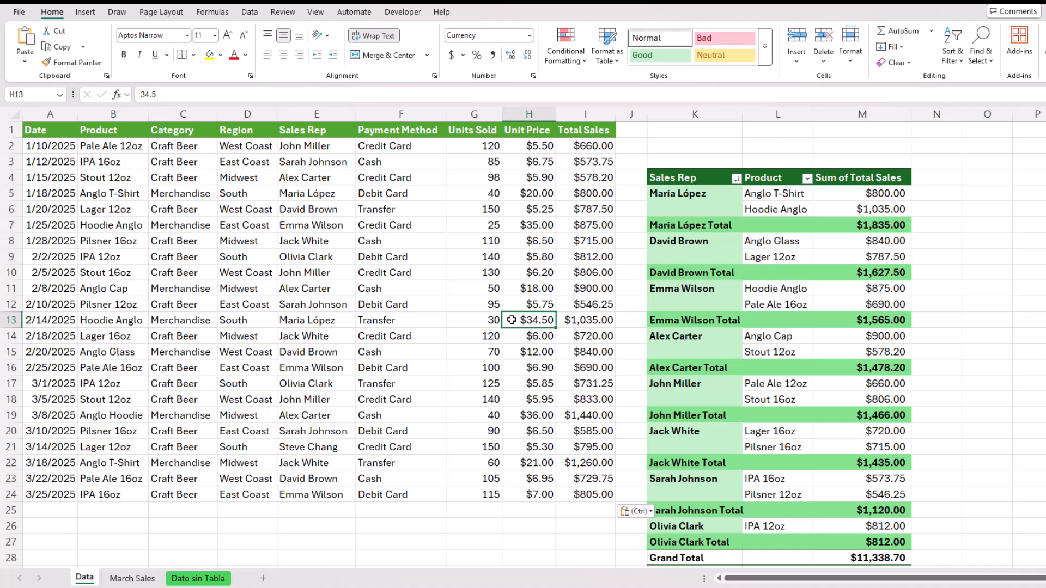
{"action": "right_click", "coordinate": [750, 288]}
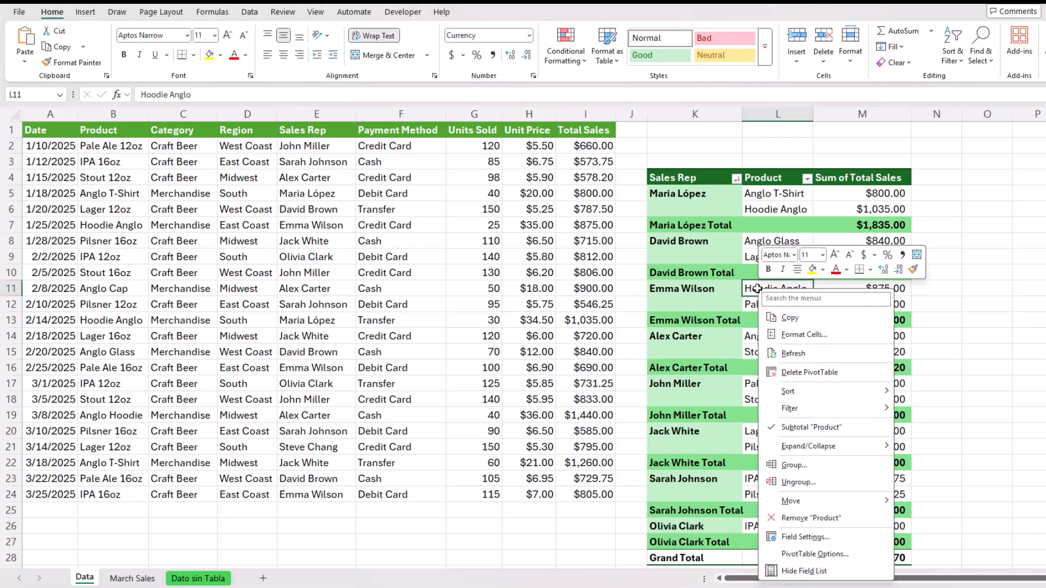
{"action": "left_click", "coordinate": [797, 353]}
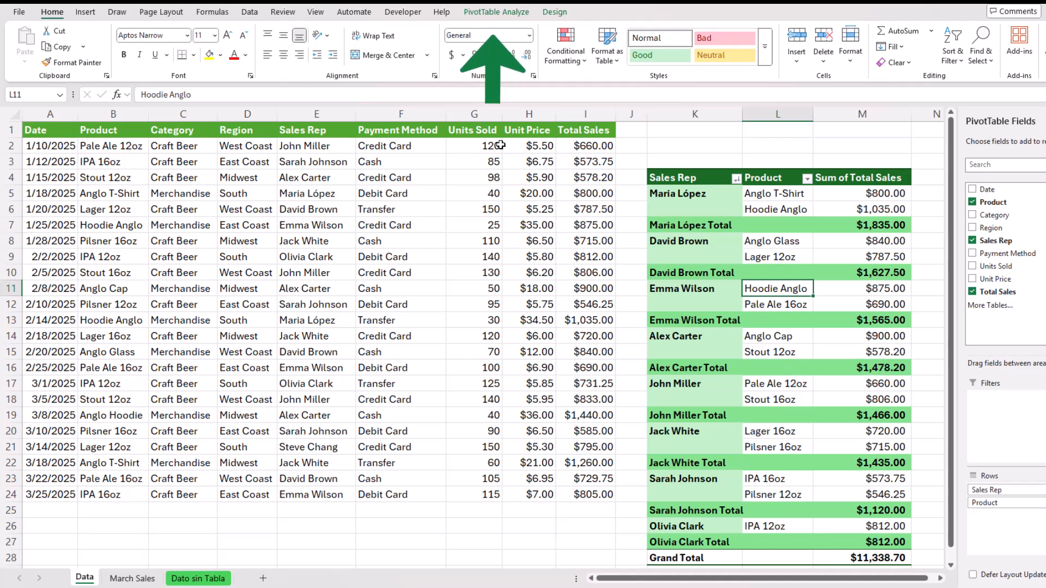
- Change the PivotTable's data source to the range A1:I24 on the Data sheet, including the March rows
{"action": "left_click", "coordinate": [493, 13]}
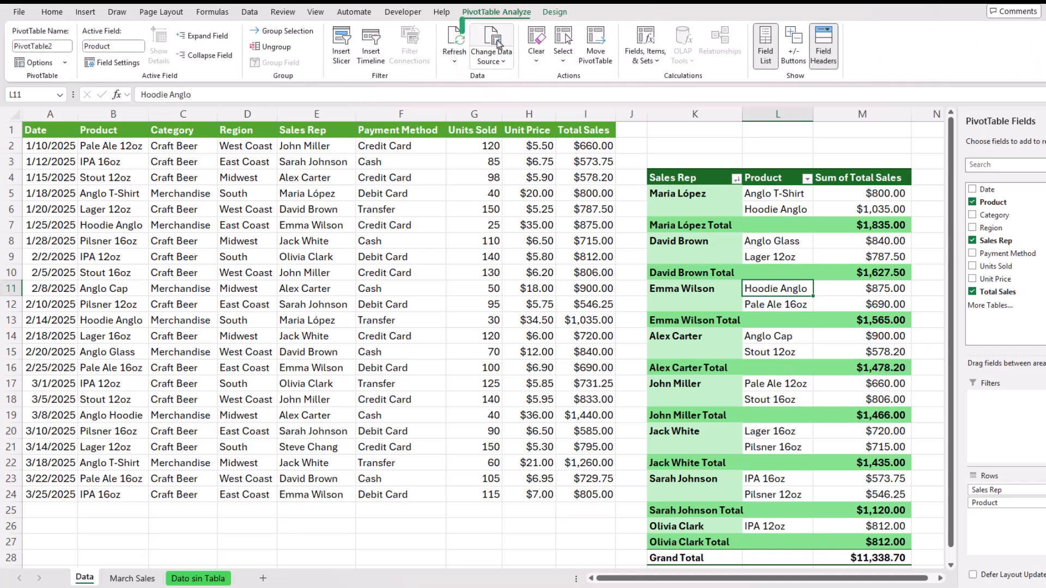
{"action": "left_click", "coordinate": [497, 62]}
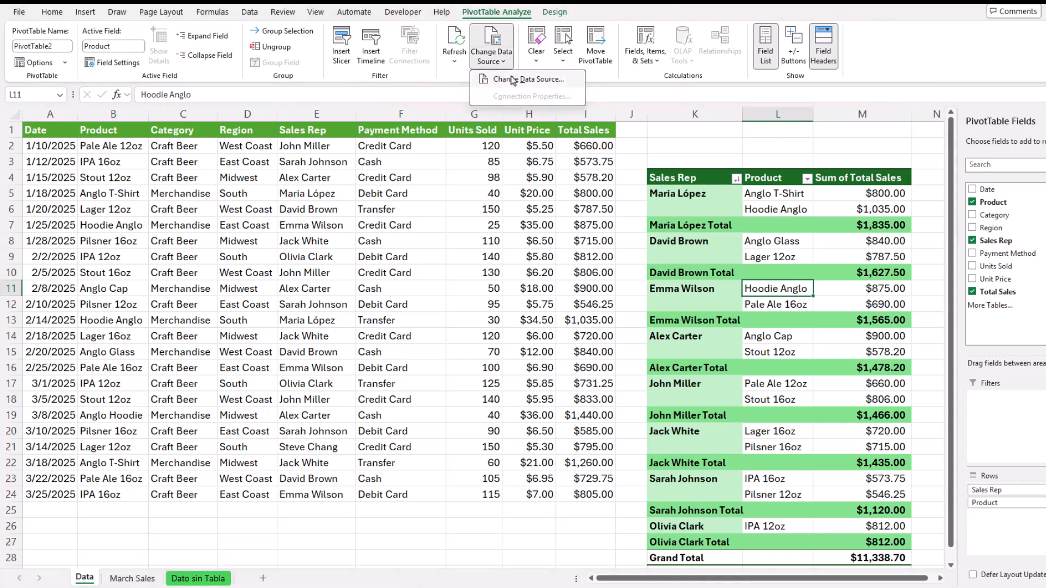
{"action": "left_click", "coordinate": [517, 78]}
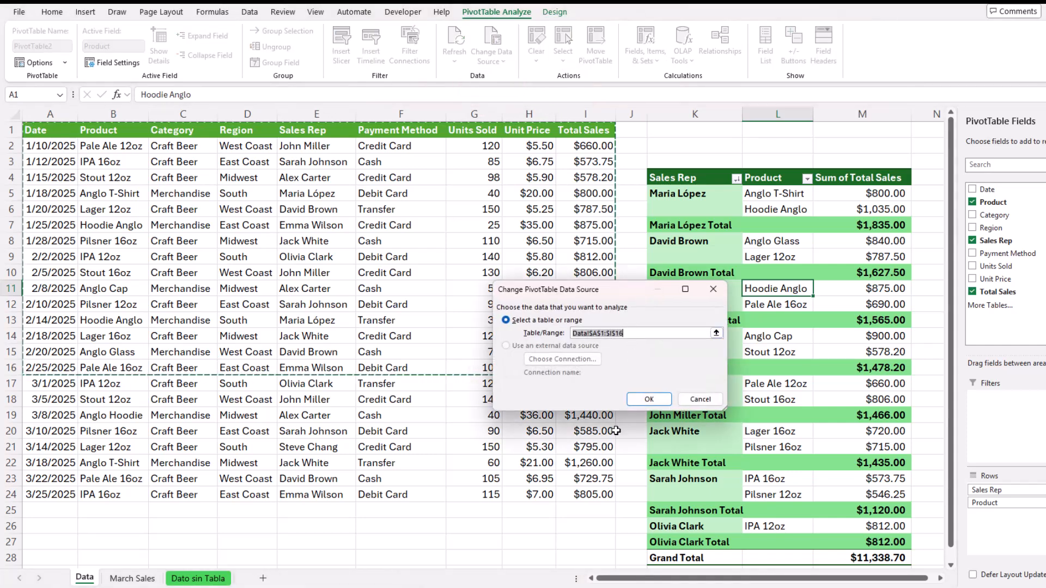
{"action": "left_click_drag", "start_coordinate": [605, 497], "coordinate": [33, 131]}
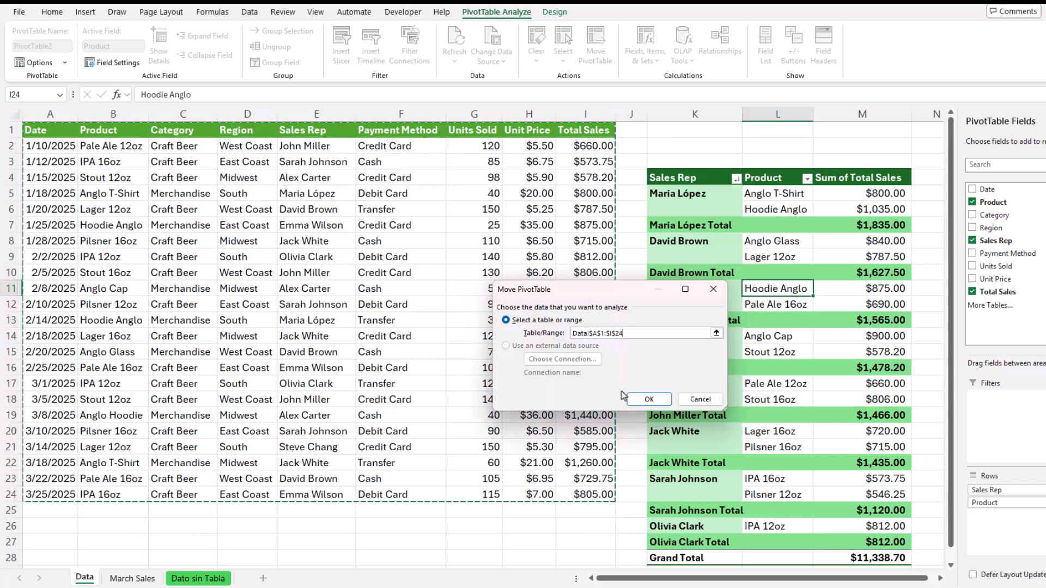
{"action": "left_click", "coordinate": [646, 400]}
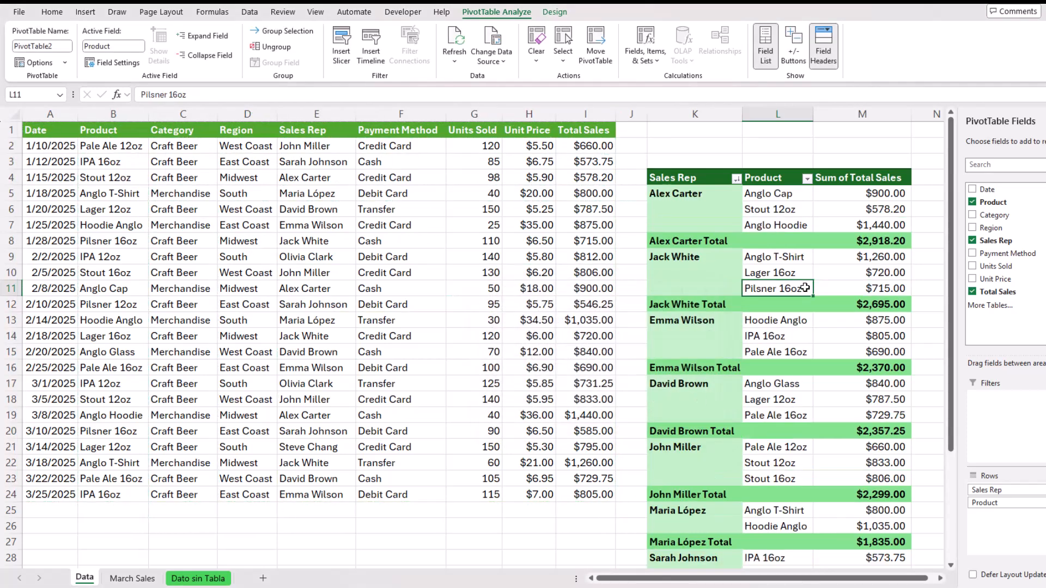
- Review the full PivotTable and remove the Product field from its rows, leaving only Sales Rep
{"action": "scroll", "coordinate": [805, 288], "scroll_direction": "down", "scroll_amount": 2}
{"action": "scroll", "coordinate": [805, 288], "scroll_direction": "down", "scroll_amount": 2}
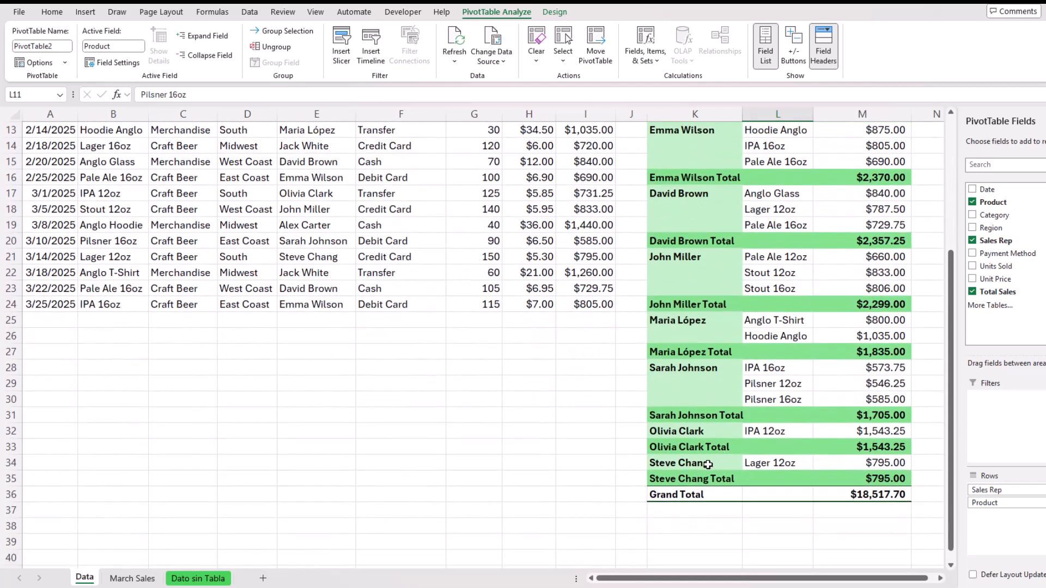
{"action": "scroll", "coordinate": [708, 460], "scroll_direction": "up", "scroll_amount": 4}
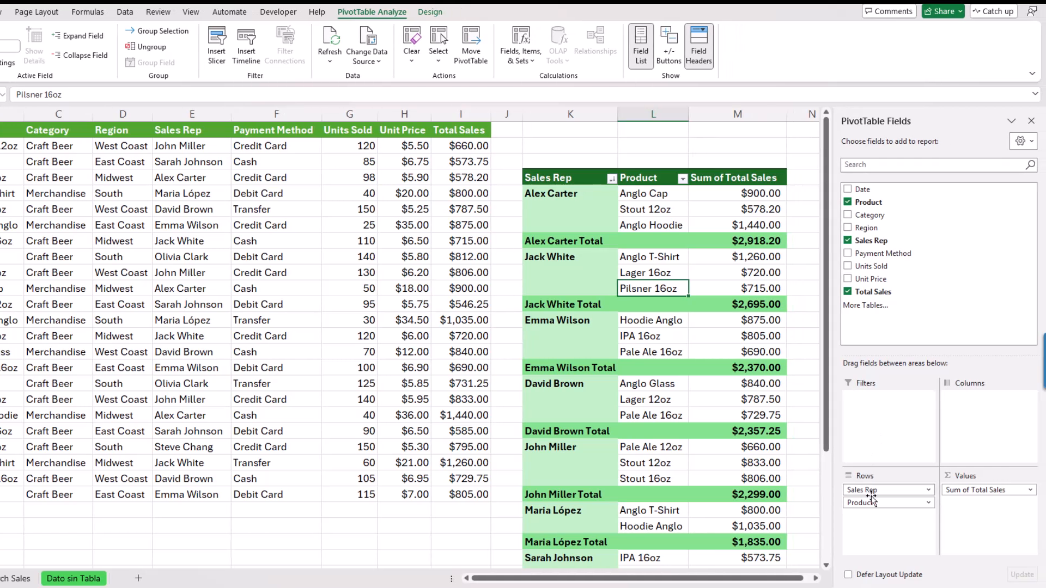
{"action": "left_click_drag", "start_coordinate": [905, 504], "coordinate": [802, 253]}
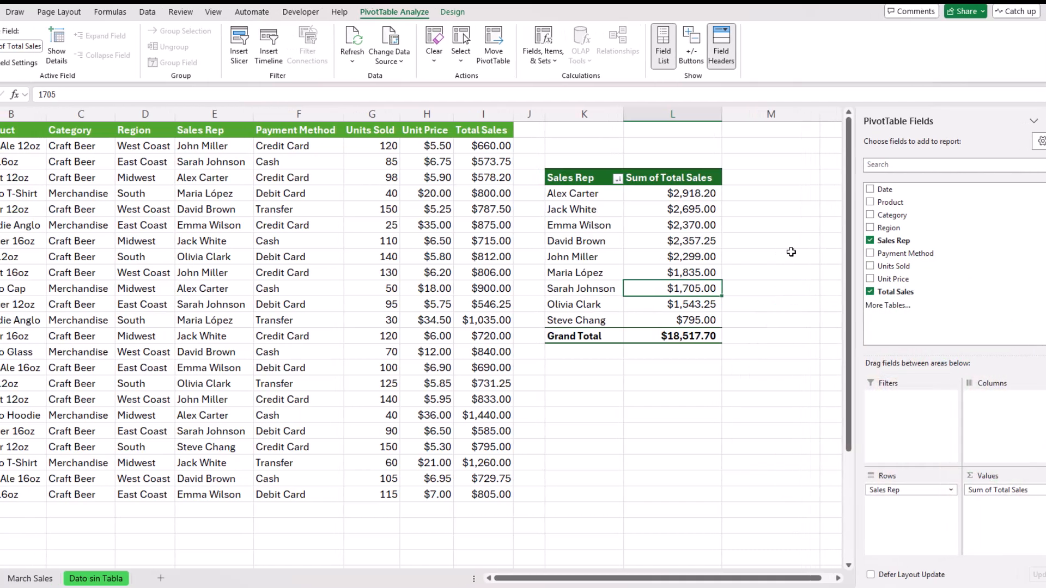
- Convert the sales range A1:I16 on the Dato sin Tabla sheet into a table with headers
{"action": "left_click", "coordinate": [199, 579]}
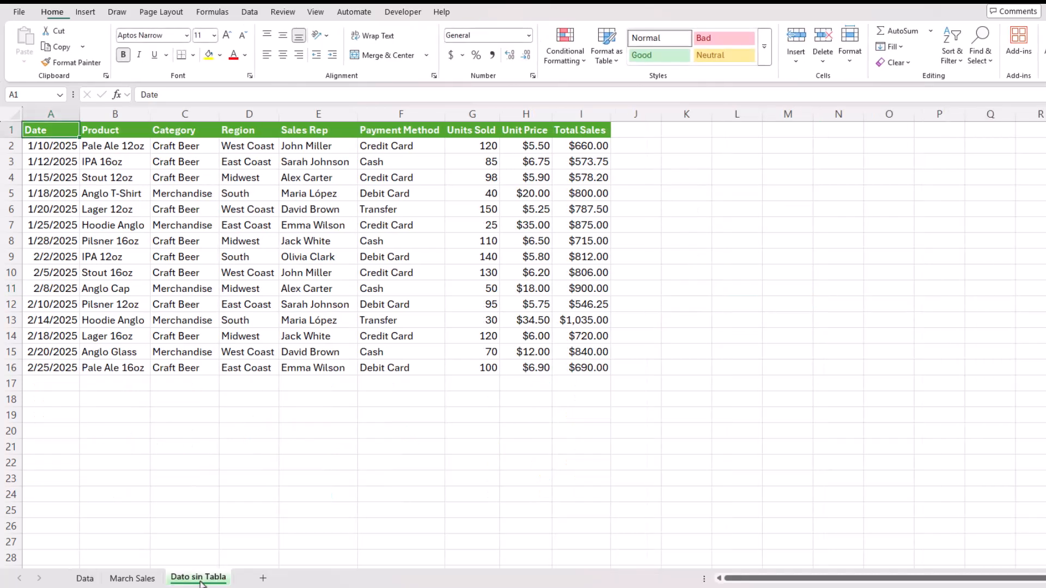
{"action": "left_click", "coordinate": [257, 270]}
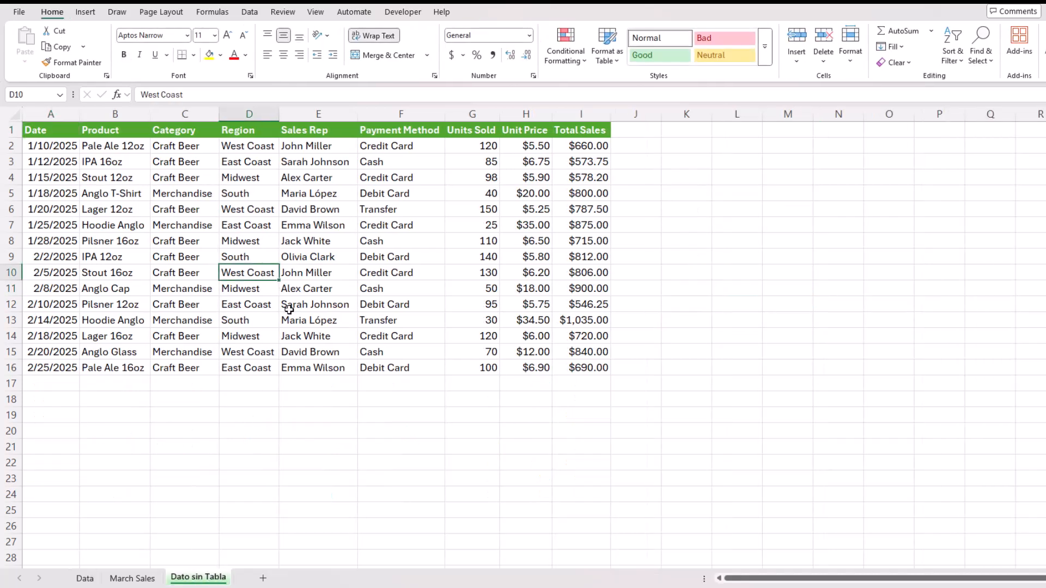
{"action": "key", "text": "ctrl+t"}
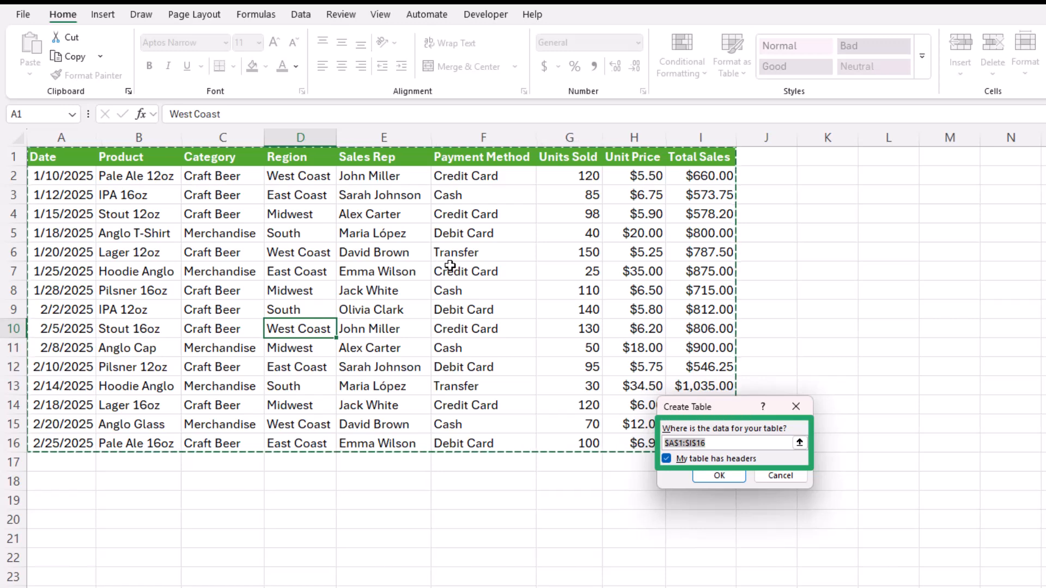
{"action": "left_click", "coordinate": [719, 475]}
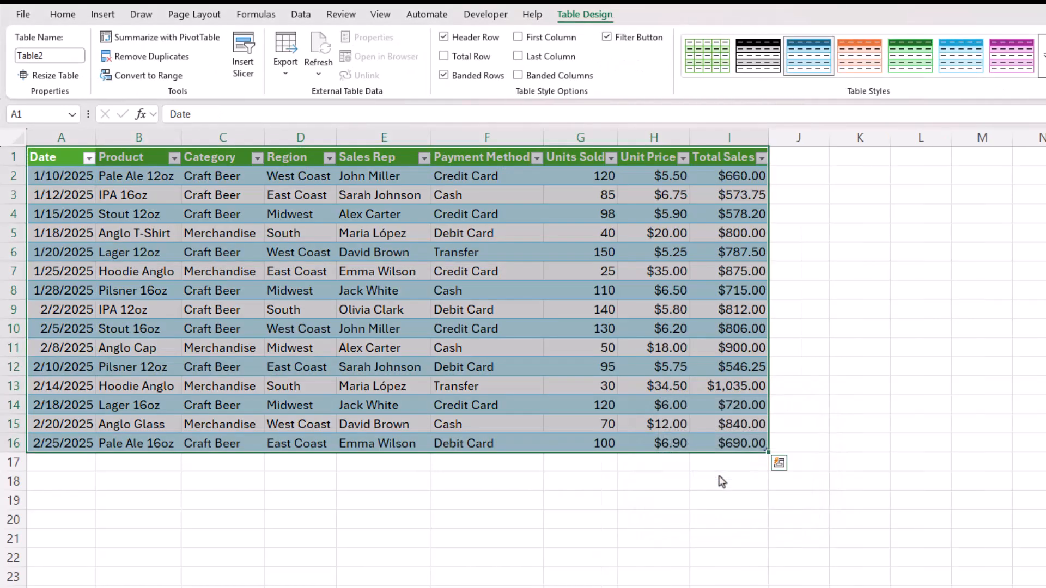
- Insert a PivotTable based on Table2 at cell K1 of the existing Dato sin Tabla worksheet
{"action": "left_click", "coordinate": [489, 310]}
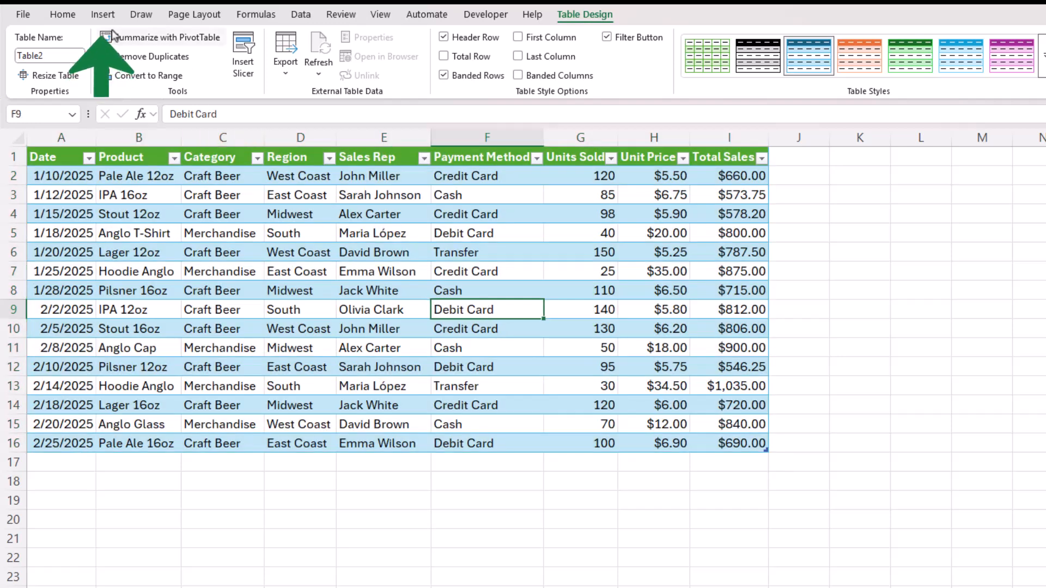
{"action": "left_click", "coordinate": [102, 14]}
{"action": "left_click", "coordinate": [36, 49]}
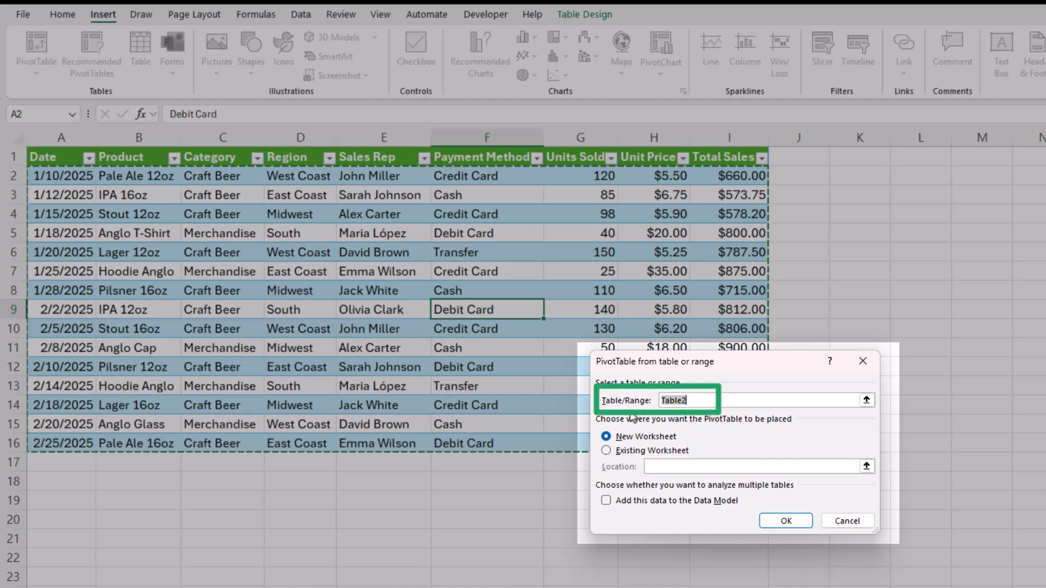
{"action": "left_click", "coordinate": [632, 450]}
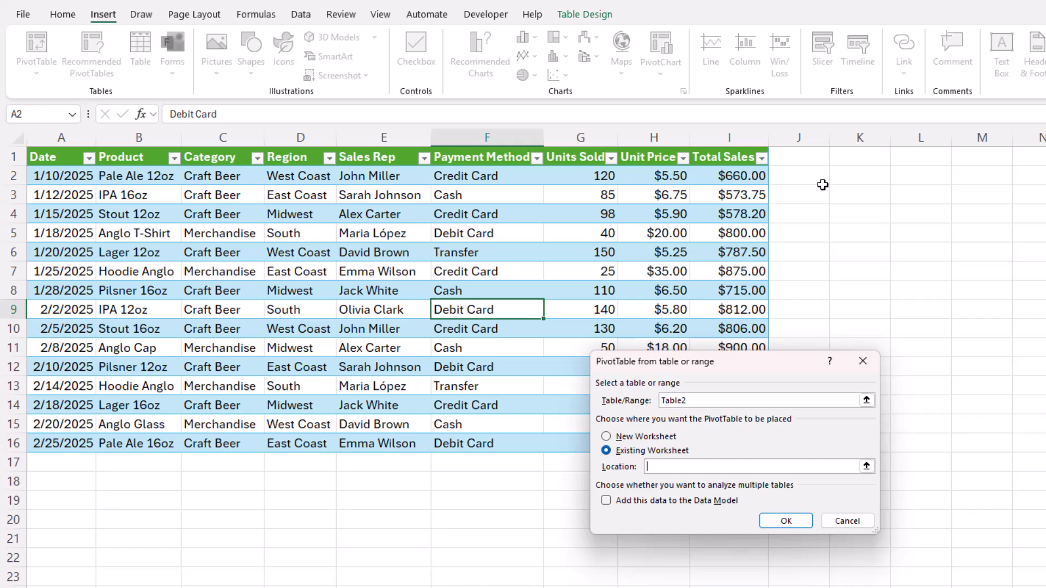
{"action": "left_click", "coordinate": [859, 158]}
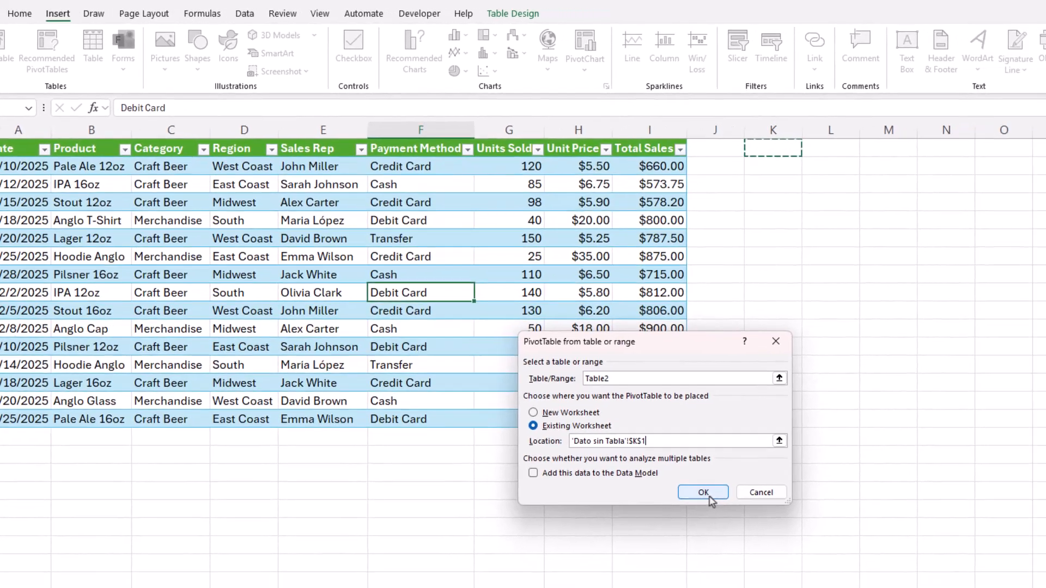
{"action": "left_click", "coordinate": [705, 492]}
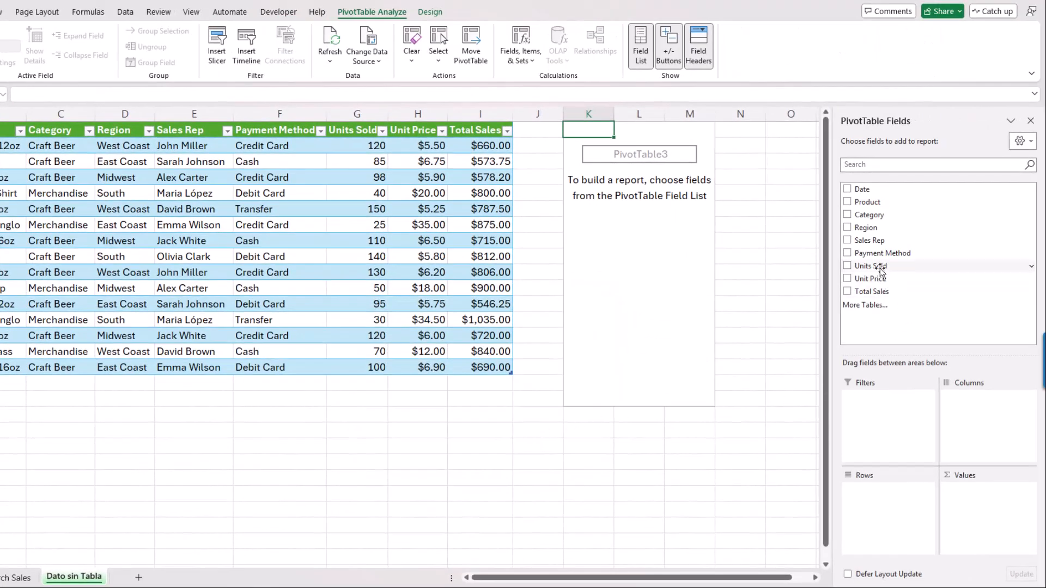
- Add Sales Rep to the new PivotTable's rows and Total Sales to its values
{"action": "left_click_drag", "start_coordinate": [869, 240], "coordinate": [891, 298]}
{"action": "left_click_drag", "start_coordinate": [888, 532], "coordinate": [888, 532]}
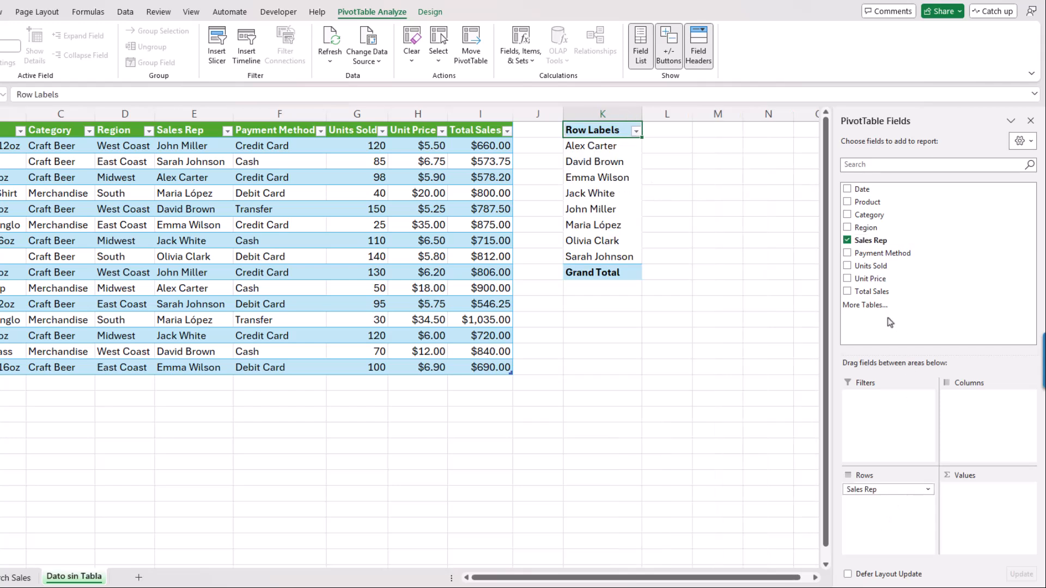
{"action": "left_click_drag", "start_coordinate": [871, 291], "coordinate": [987, 516]}
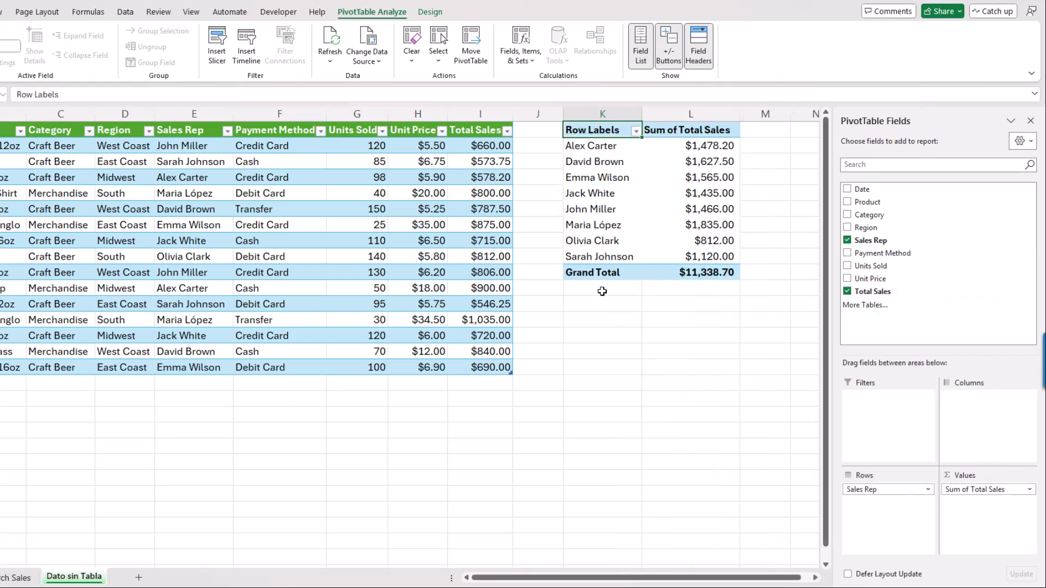
- Copy rows A2:I9 from the March Sales sheet and paste them directly below the Dato sin Tabla table at A17
{"action": "scroll", "coordinate": [112, 509], "scroll_direction": "left", "scroll_amount": 3}
{"action": "left_click", "coordinate": [132, 576]}
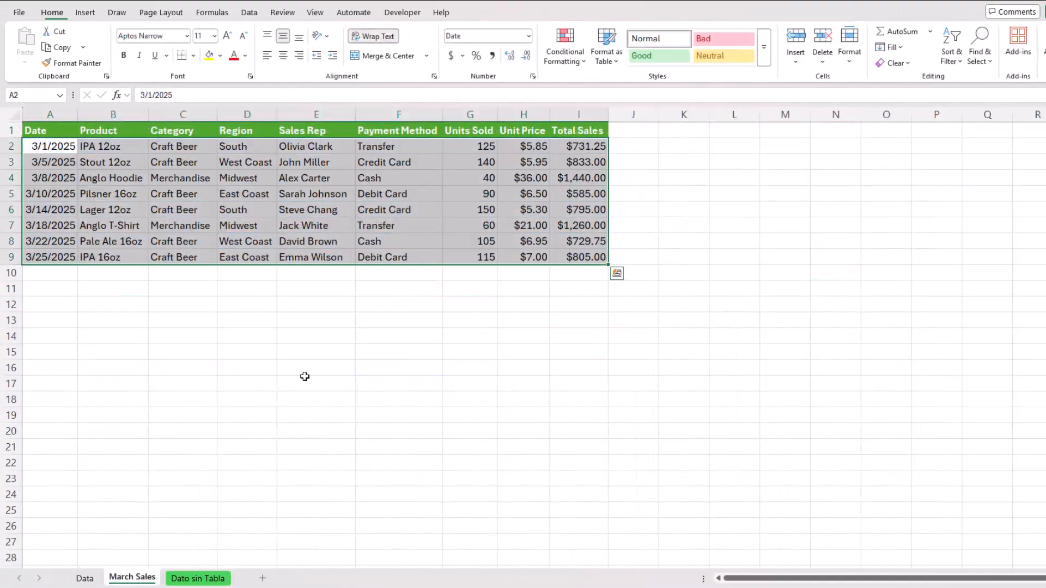
{"action": "right_click", "coordinate": [333, 171]}
{"action": "left_click", "coordinate": [390, 193]}
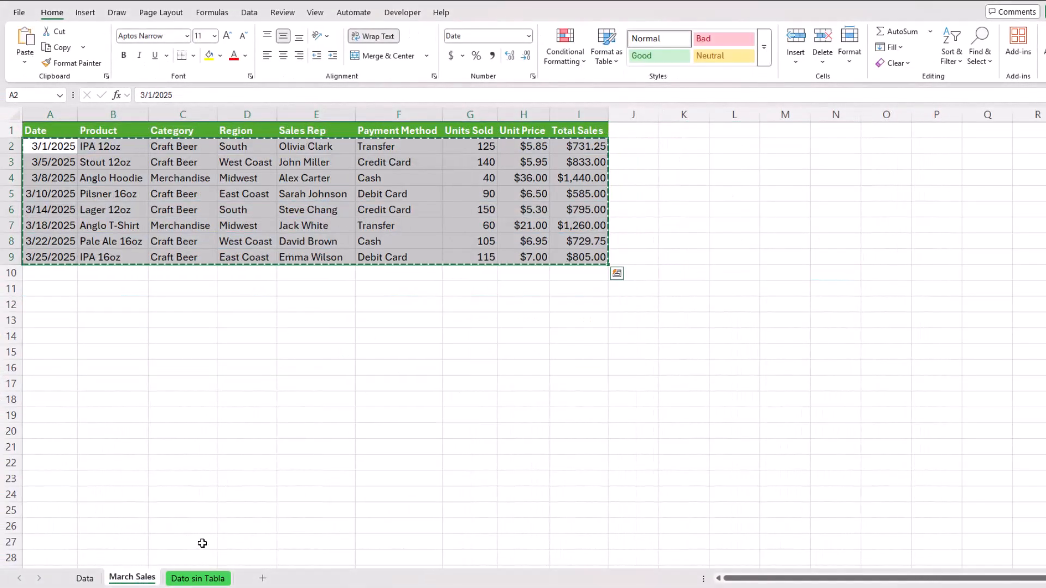
{"action": "left_click", "coordinate": [204, 579]}
{"action": "right_click", "coordinate": [53, 385]}
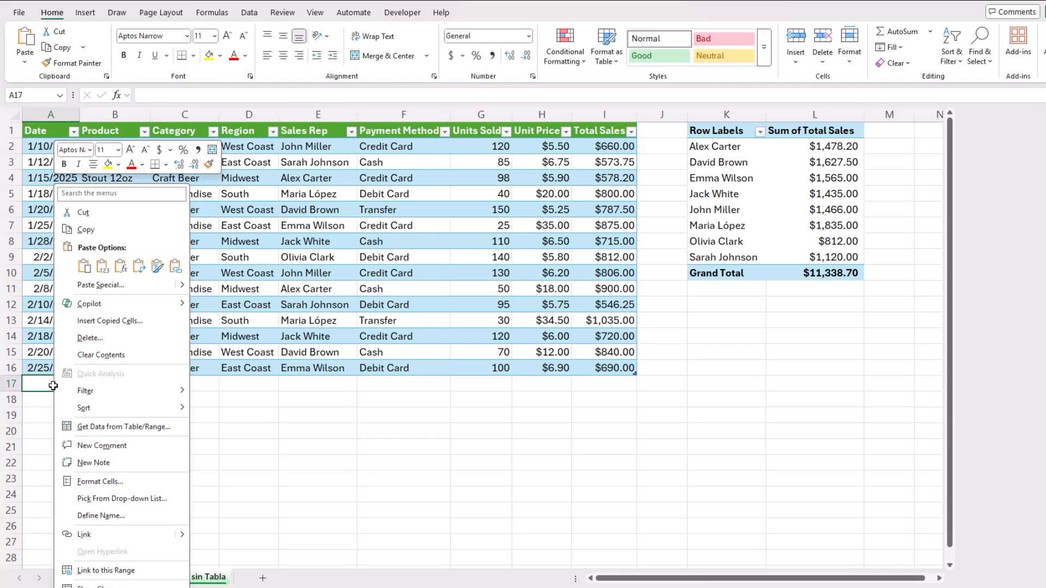
{"action": "left_click", "coordinate": [85, 267]}
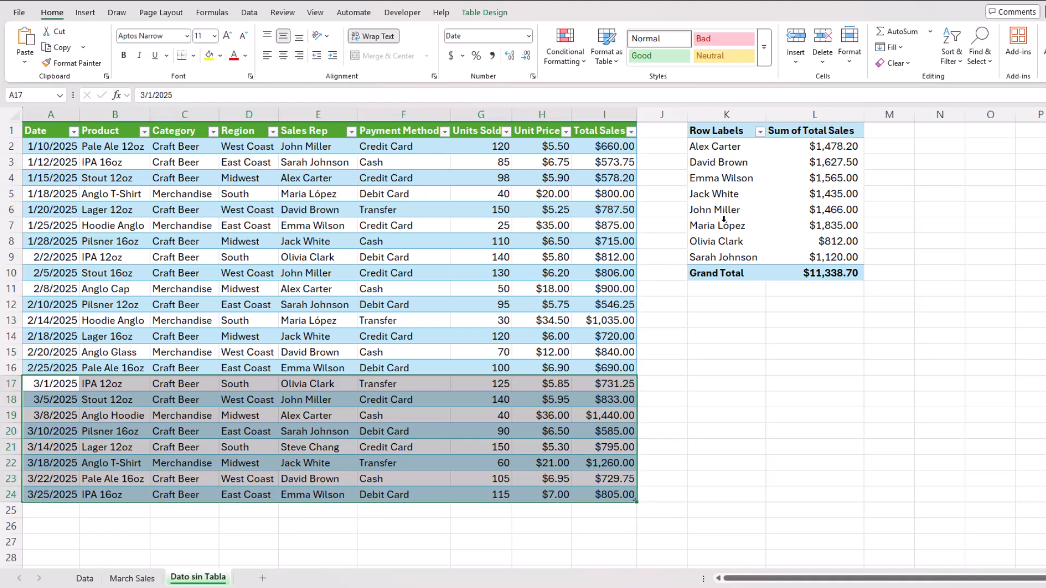
- Refresh the PivotTable on the Dato sin Tabla sheet and compare it with the one on the Data sheet
{"action": "left_click", "coordinate": [719, 209]}
{"action": "right_click", "coordinate": [733, 212]}
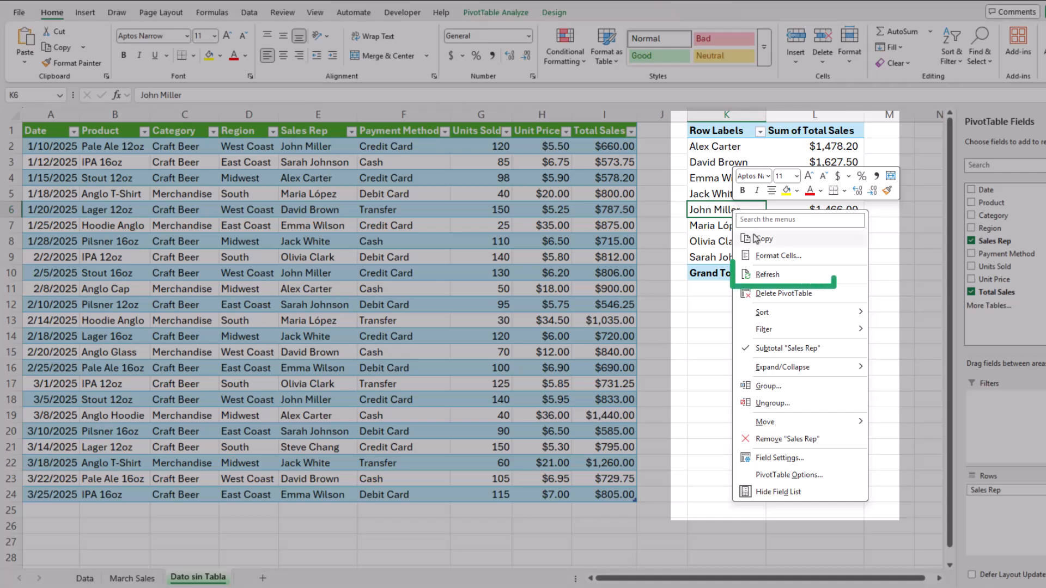
{"action": "left_click", "coordinate": [767, 274]}
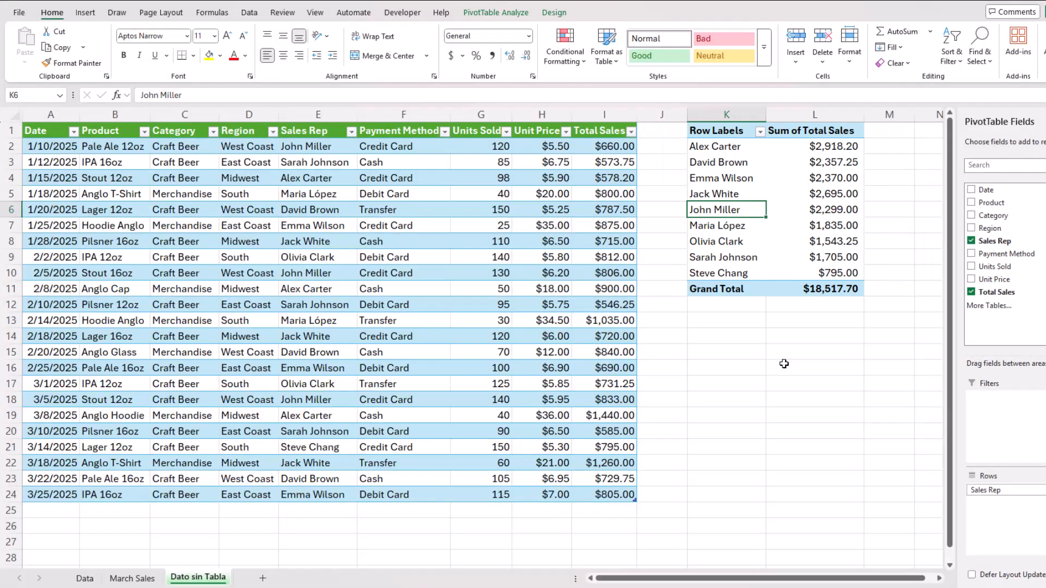
{"action": "left_click", "coordinate": [84, 579]}
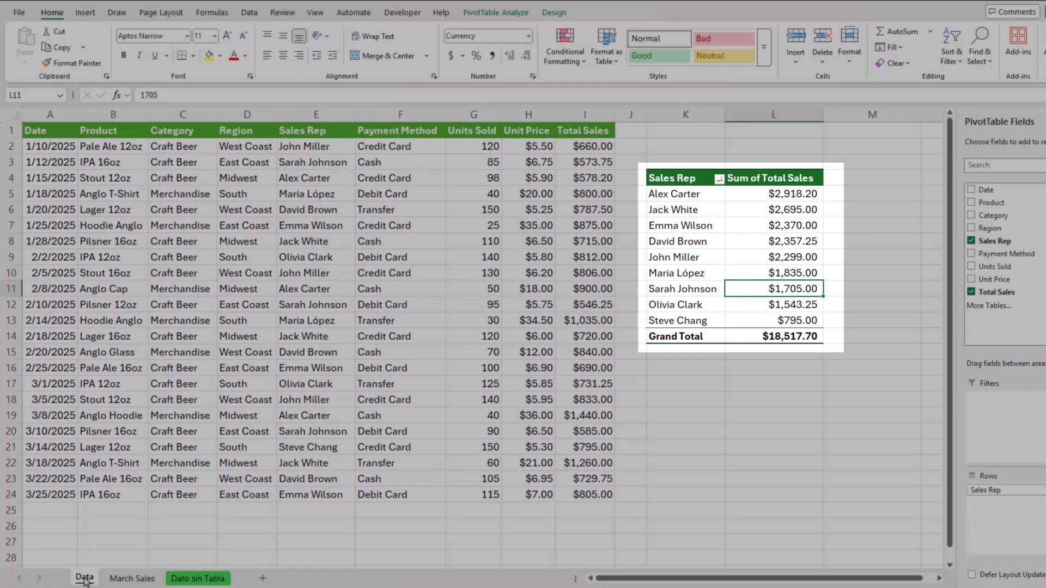
{"action": "left_click", "coordinate": [184, 581]}
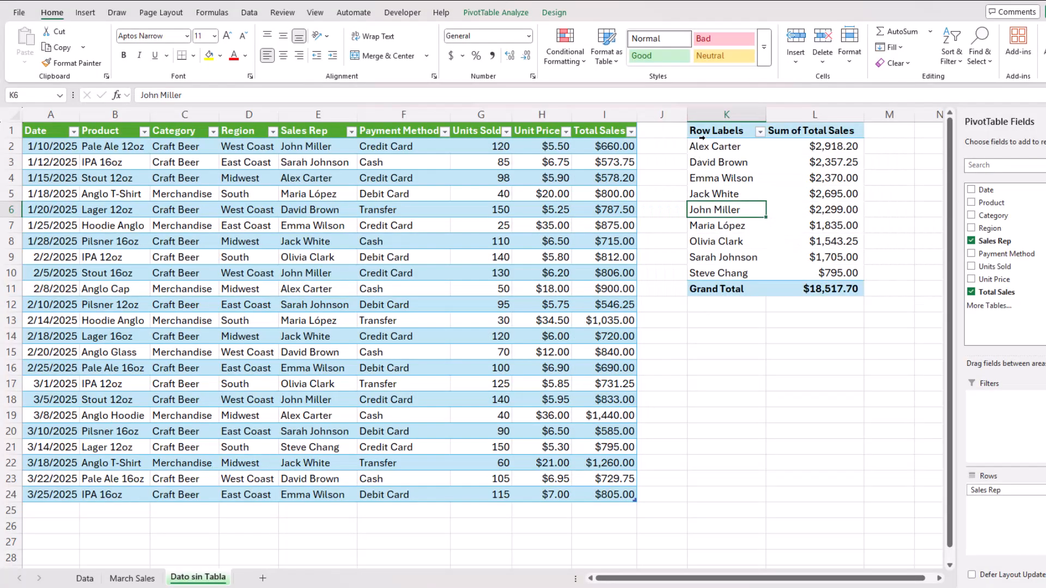
- Delete columns K and L containing the PivotTable from the Dato sin Tabla sheet
{"action": "left_click_drag", "start_coordinate": [726, 115], "coordinate": [814, 114]}
{"action": "right_click", "coordinate": [816, 115]}
{"action": "left_click", "coordinate": [850, 263]}
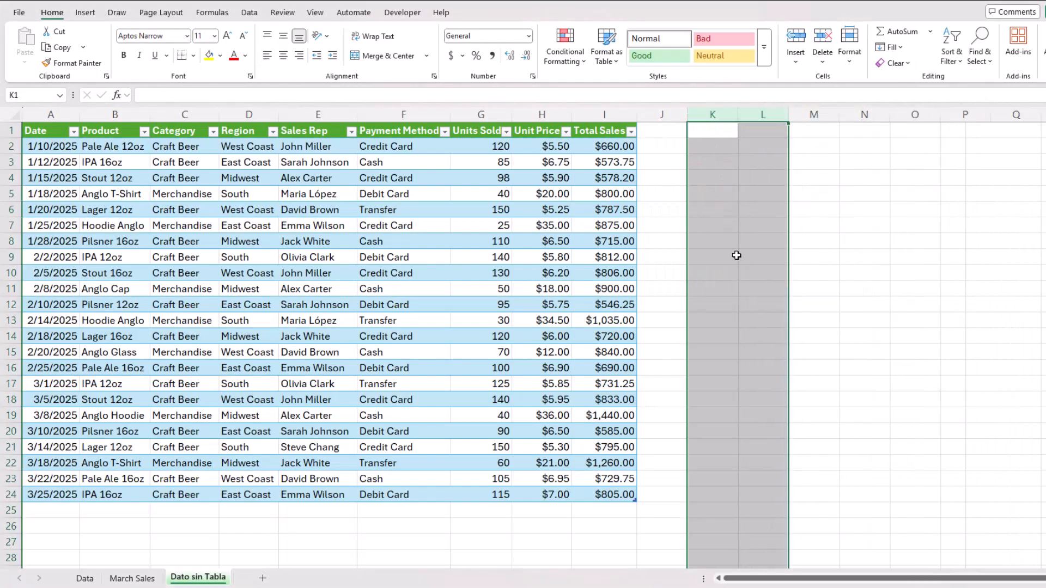
- Create a PivotTable from the Table2 data on the Dato sin Tabla sheet, placed in a new worksheet
{"action": "left_click", "coordinate": [498, 245]}
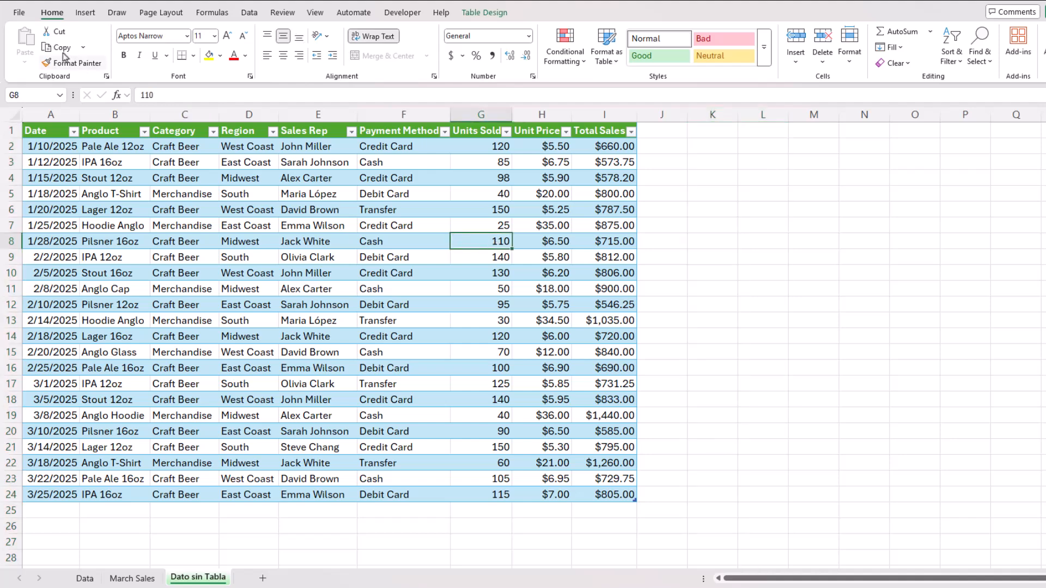
{"action": "left_click", "coordinate": [85, 12]}
{"action": "left_click", "coordinate": [30, 40]}
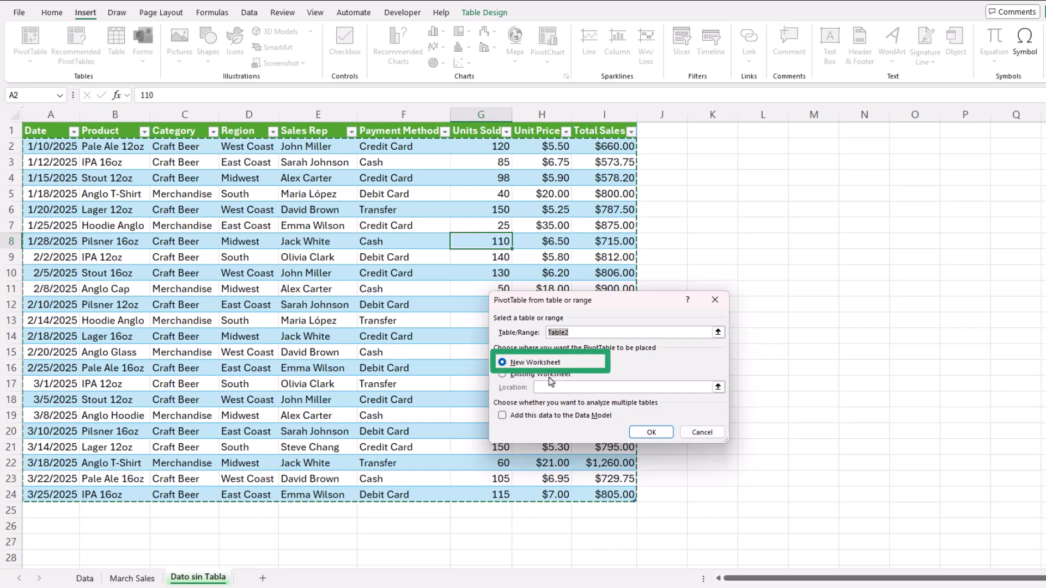
{"action": "left_click", "coordinate": [650, 431]}
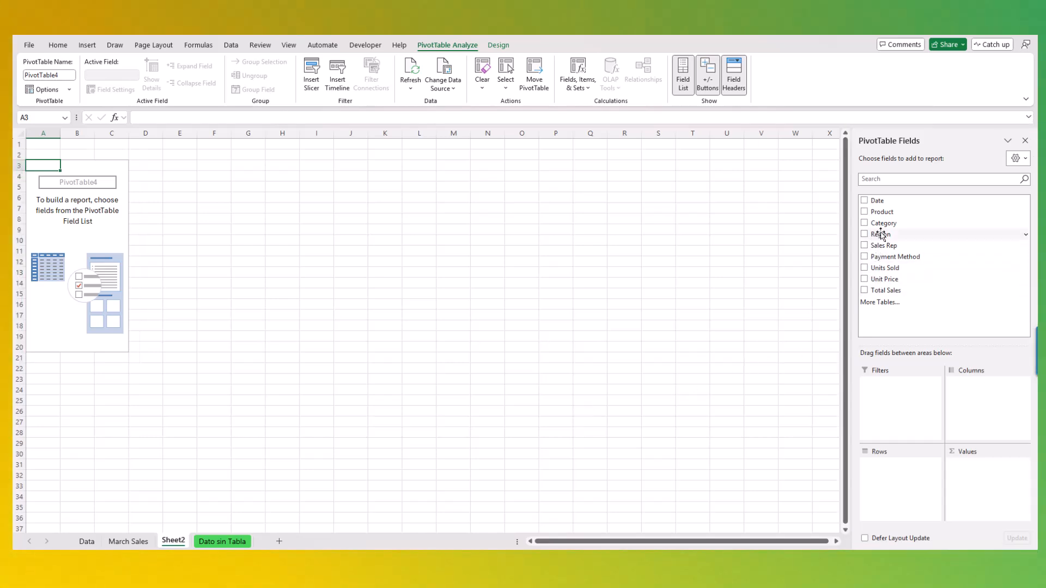
- Add Sales Rep to the PivotTable's rows and Total Sales to its values, and show the report in tabular form
{"action": "left_click_drag", "start_coordinate": [883, 245], "coordinate": [908, 483]}
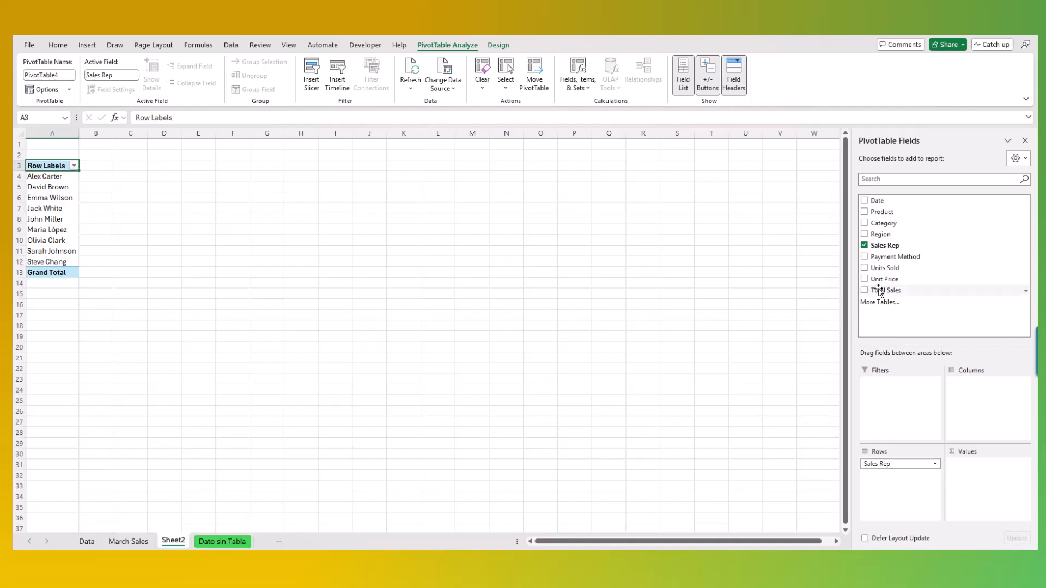
{"action": "left_click_drag", "start_coordinate": [885, 289], "coordinate": [980, 484]}
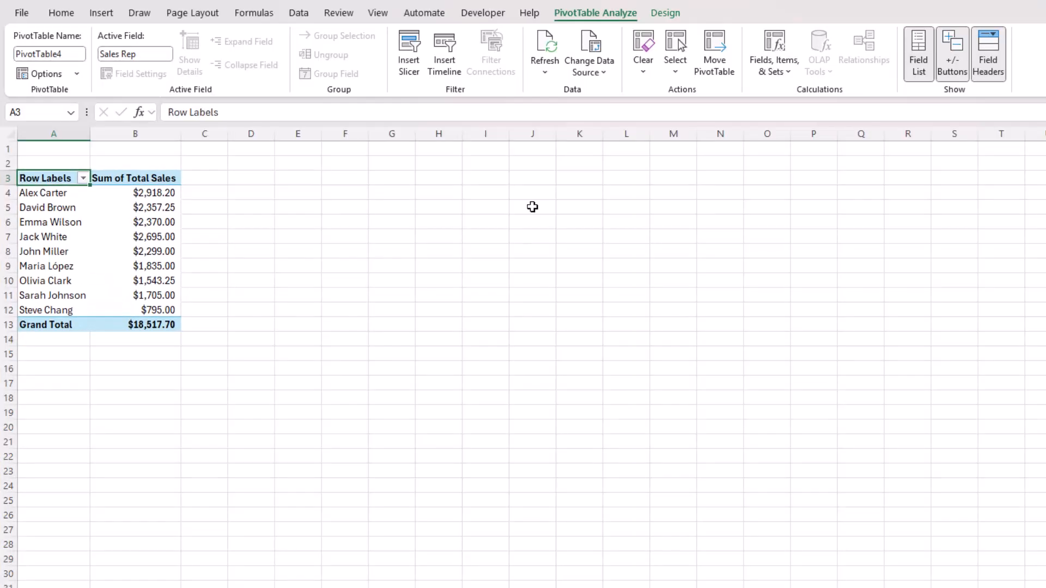
{"action": "left_click", "coordinate": [665, 13]}
{"action": "left_click", "coordinate": [117, 62]}
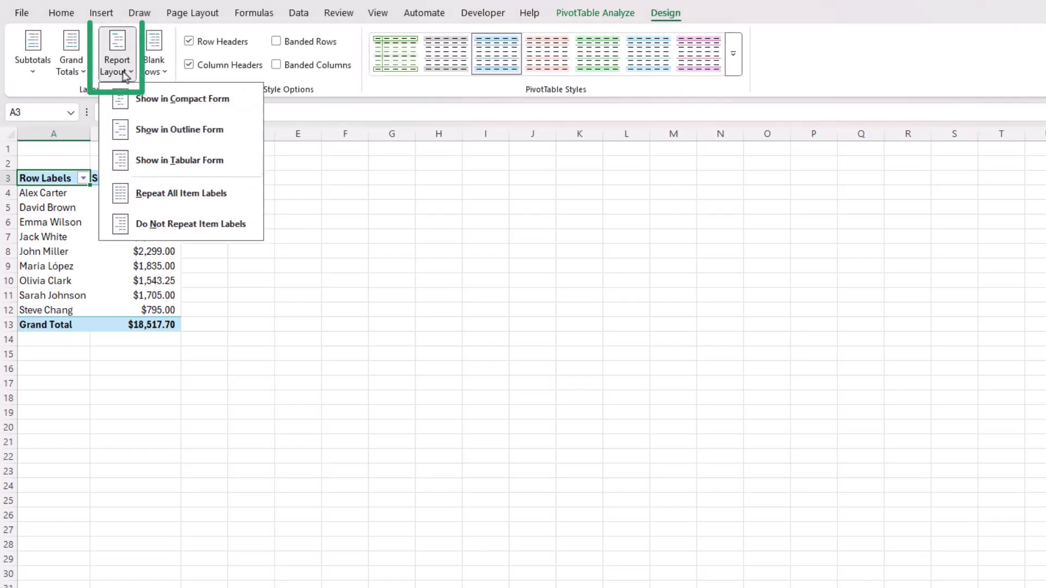
{"action": "left_click", "coordinate": [168, 163]}
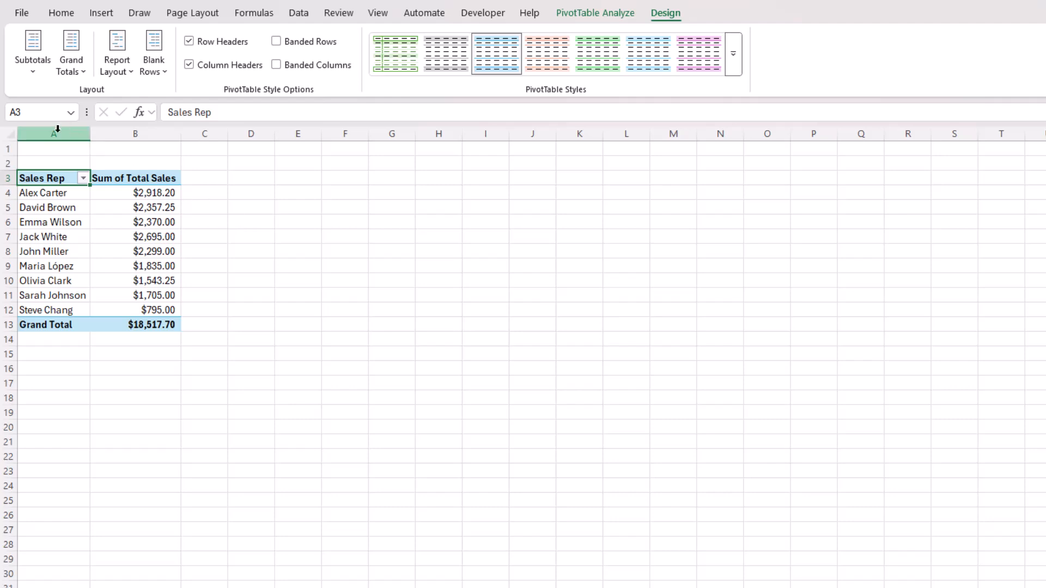
- Copy columns A and B containing the Sales Rep PivotTable and paste them at E1
{"action": "left_click_drag", "start_coordinate": [57, 128], "coordinate": [145, 134]}
{"action": "right_click", "coordinate": [133, 216]}
{"action": "left_click", "coordinate": [171, 265]}
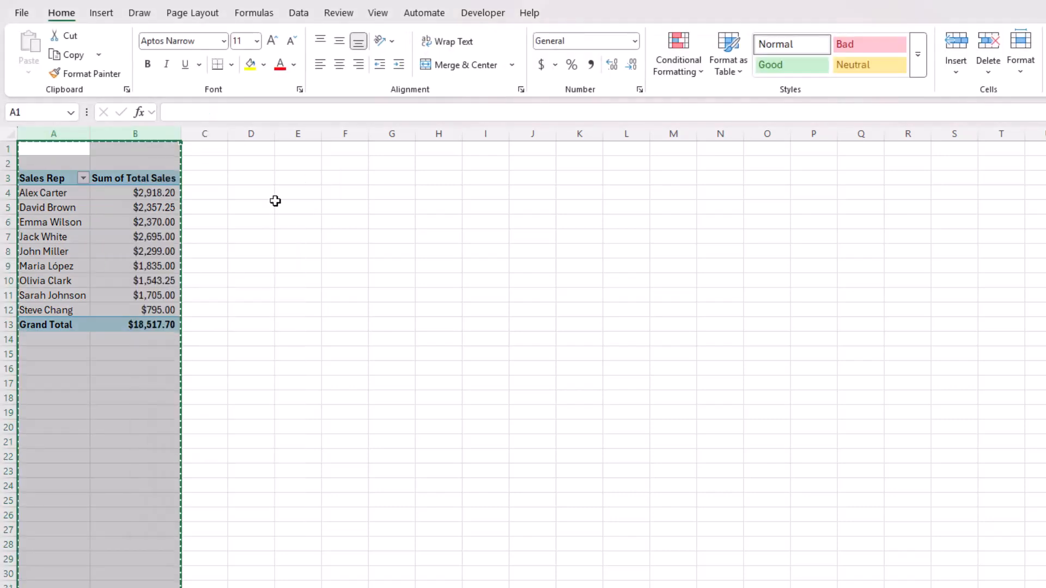
{"action": "left_click", "coordinate": [287, 148]}
{"action": "right_click", "coordinate": [291, 147]}
{"action": "left_click", "coordinate": [329, 245]}
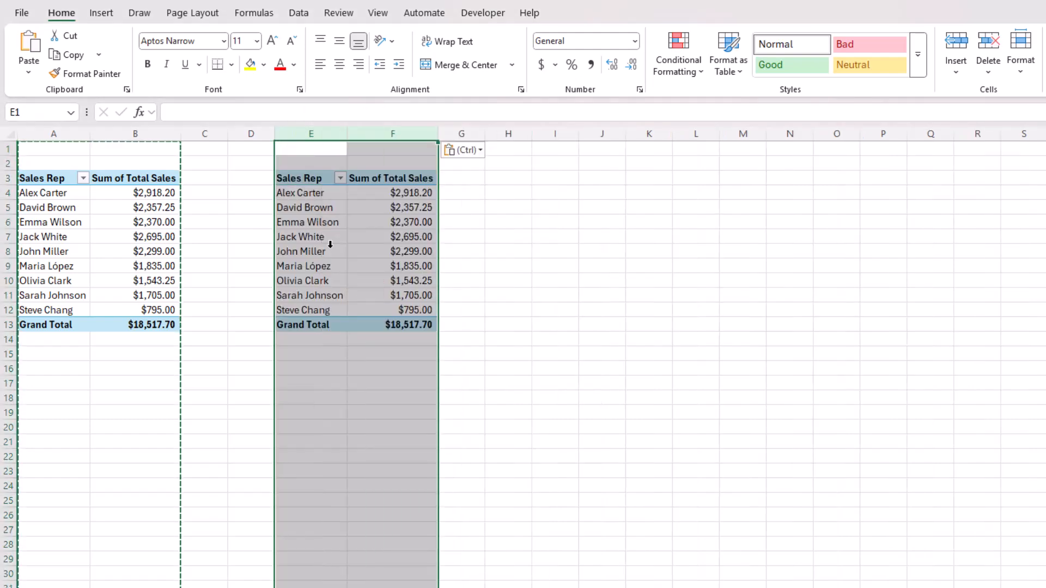
- Replace Sales Rep with Product in the rows of the pasted PivotTable in columns E and F
{"action": "left_click", "coordinate": [397, 238]}
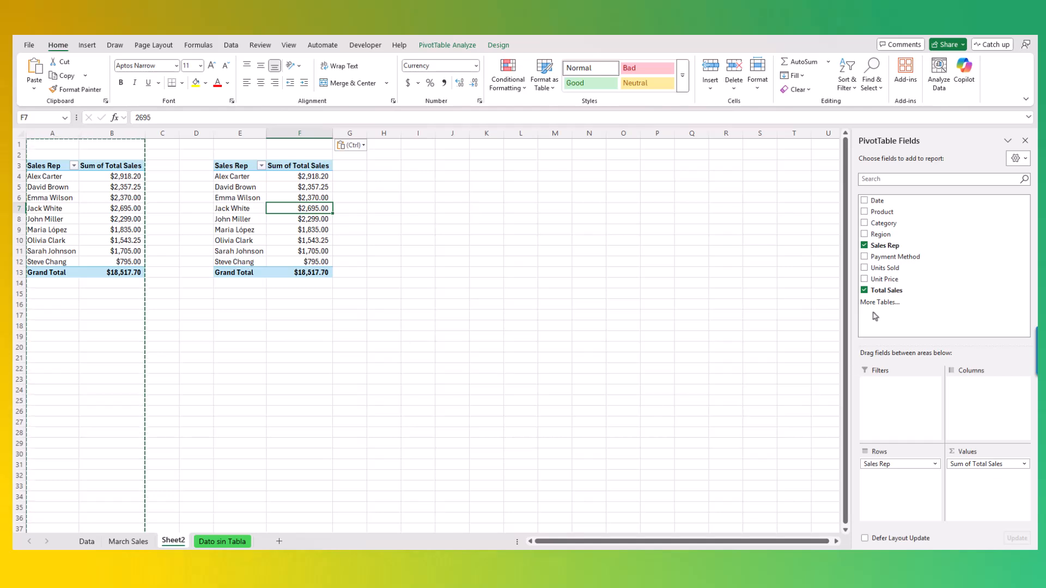
{"action": "left_click", "coordinate": [865, 245]}
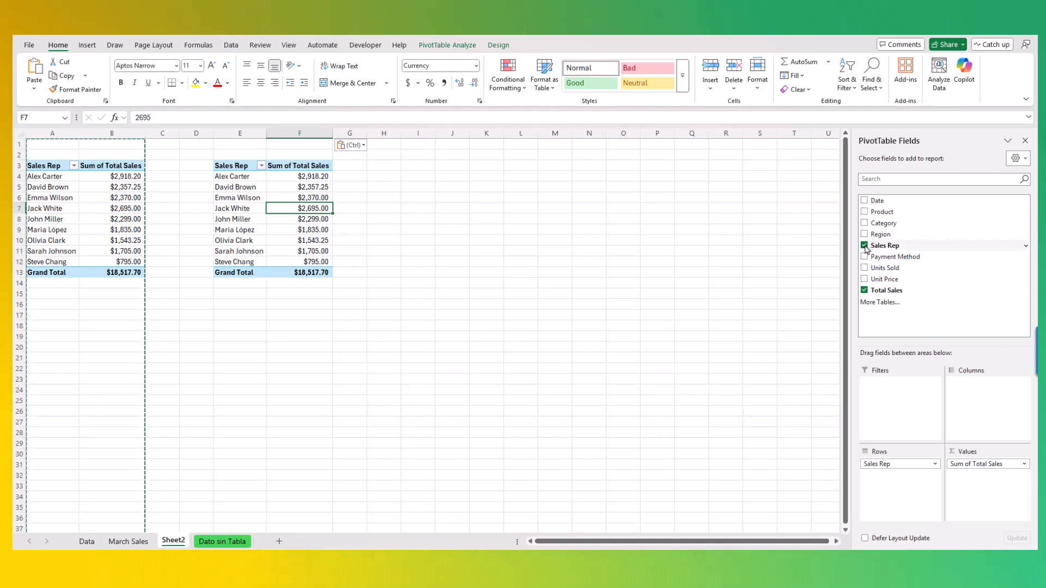
{"action": "left_click", "coordinate": [864, 211]}
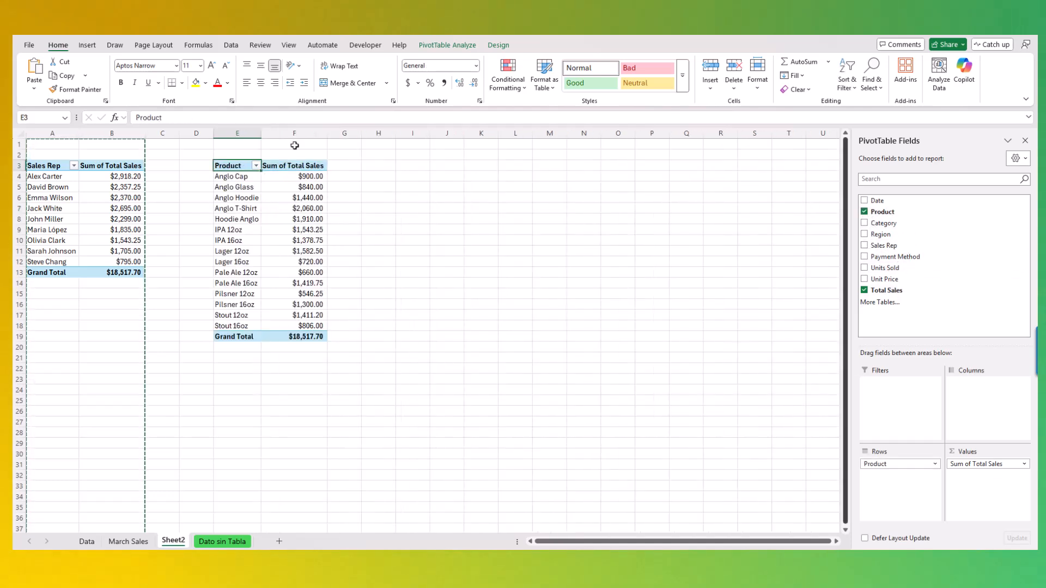
- Copy columns E and F containing the Product PivotTable and paste them at H1
{"action": "left_click_drag", "start_coordinate": [237, 133], "coordinate": [294, 133]}
{"action": "right_click", "coordinate": [294, 203]}
{"action": "left_click", "coordinate": [327, 243]}
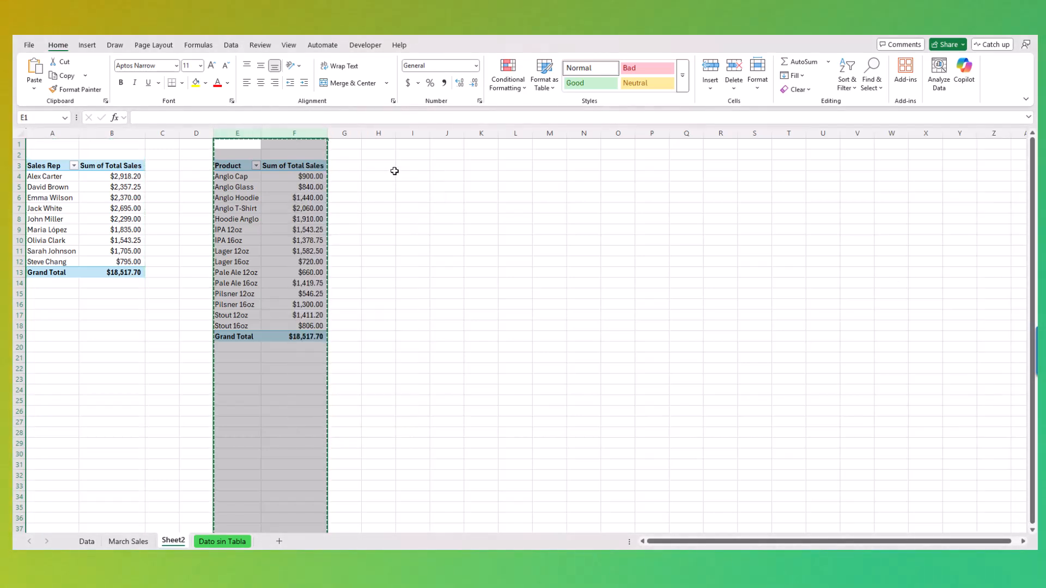
{"action": "left_click", "coordinate": [380, 143]}
{"action": "right_click", "coordinate": [380, 144]}
{"action": "left_click", "coordinate": [412, 210]}
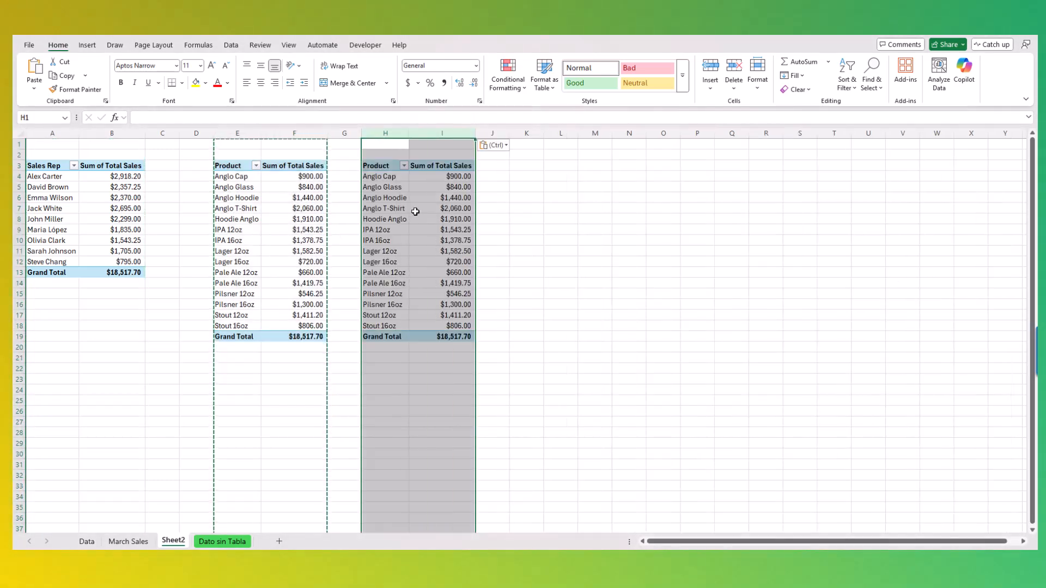
- Replace Product with Payment Method in the rows of the PivotTable in columns H and I
{"action": "left_click", "coordinate": [415, 211]}
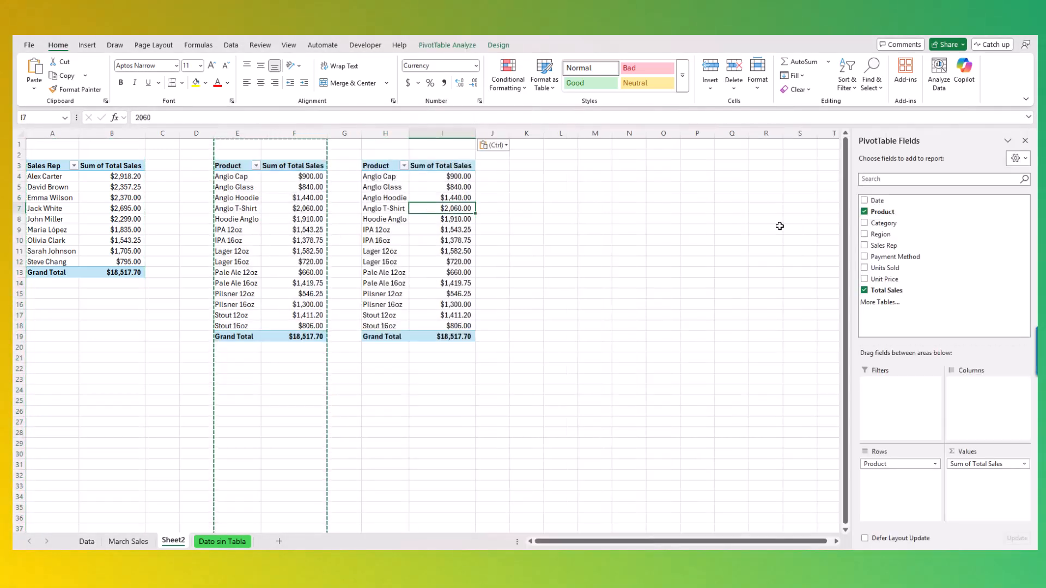
{"action": "left_click", "coordinate": [863, 211]}
{"action": "left_click_drag", "start_coordinate": [920, 257], "coordinate": [908, 485]}
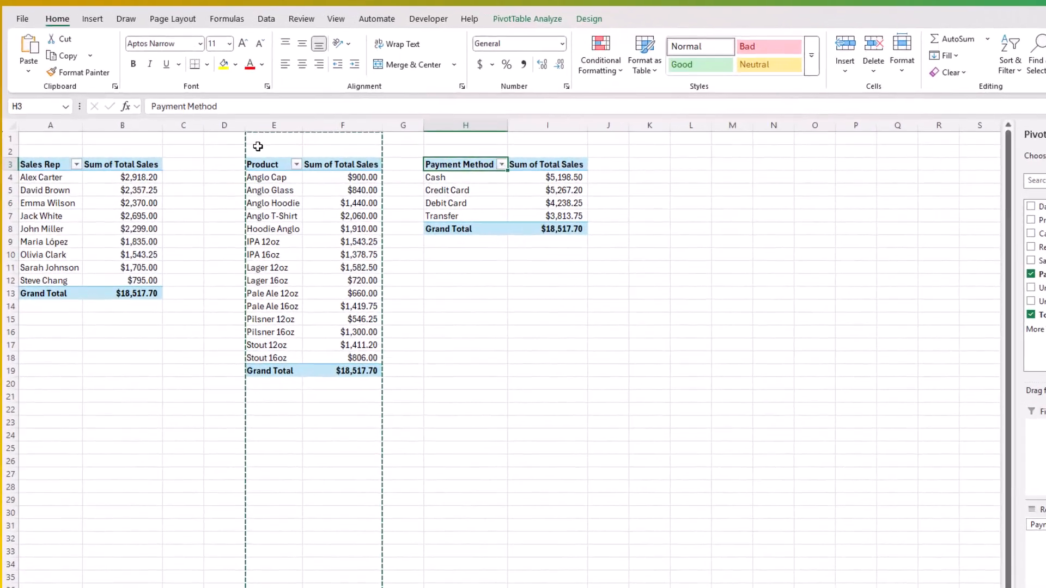
- Delete the empty column D between the Sales Rep and Product PivotTables
{"action": "left_click", "coordinate": [197, 130]}
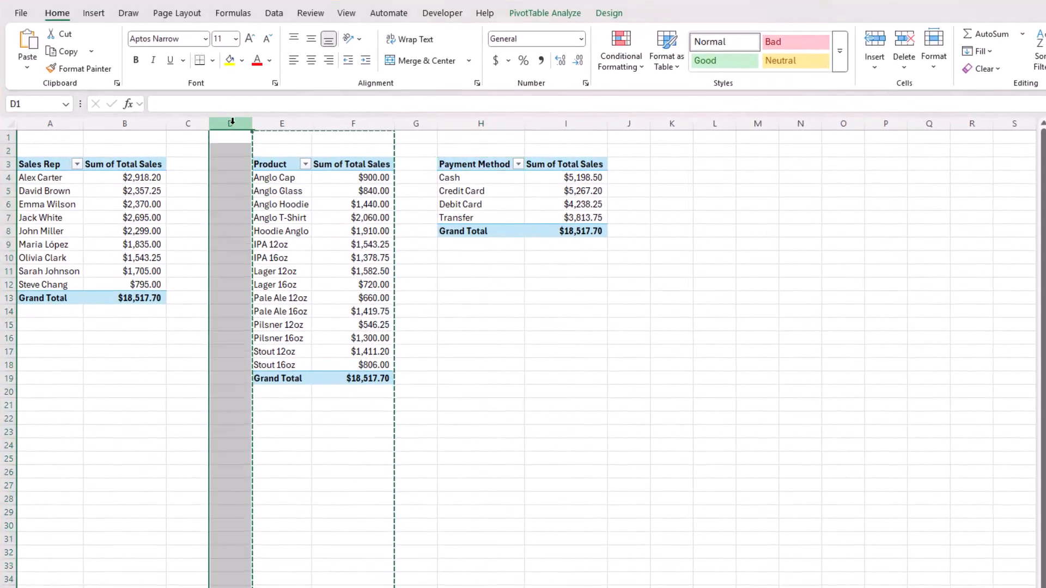
{"action": "right_click", "coordinate": [232, 120]}
{"action": "left_click", "coordinate": [275, 295]}
{"action": "left_click", "coordinate": [495, 285]}
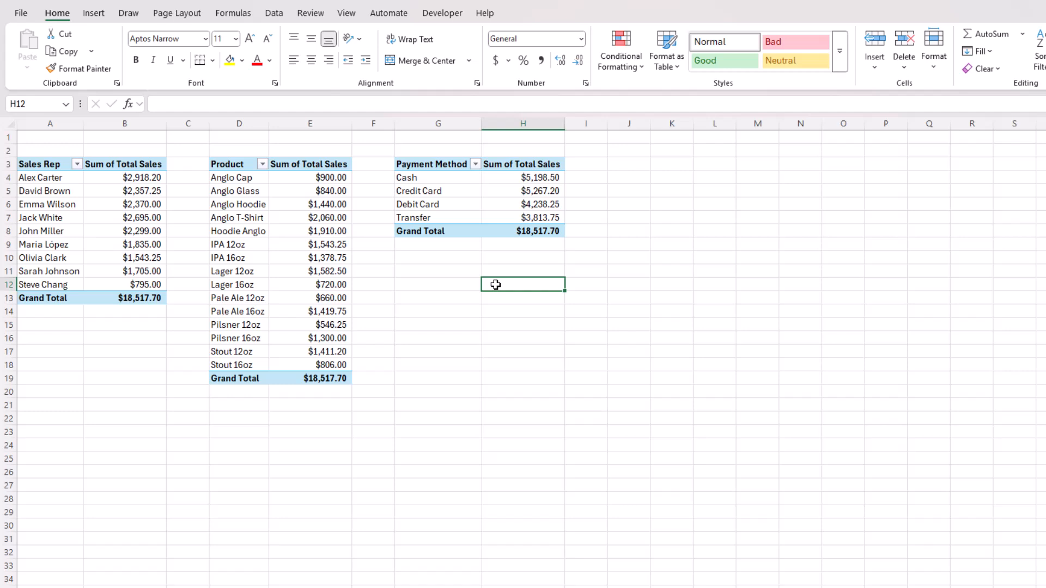
- Insert a clustered column PivotChart from the Payment Method PivotTable and place it just below that table
{"action": "left_click", "coordinate": [462, 207]}
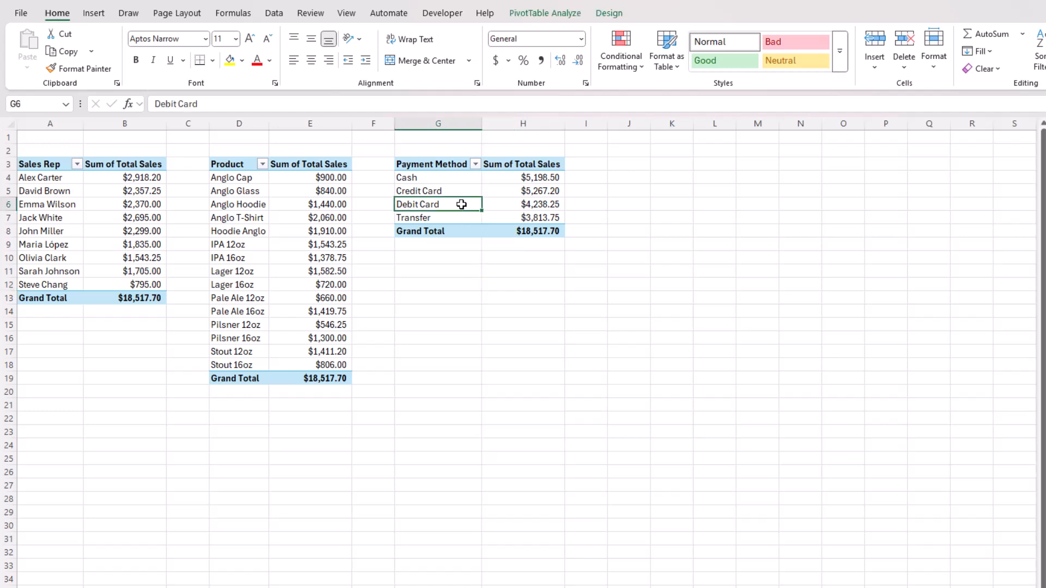
{"action": "left_click", "coordinate": [101, 18]}
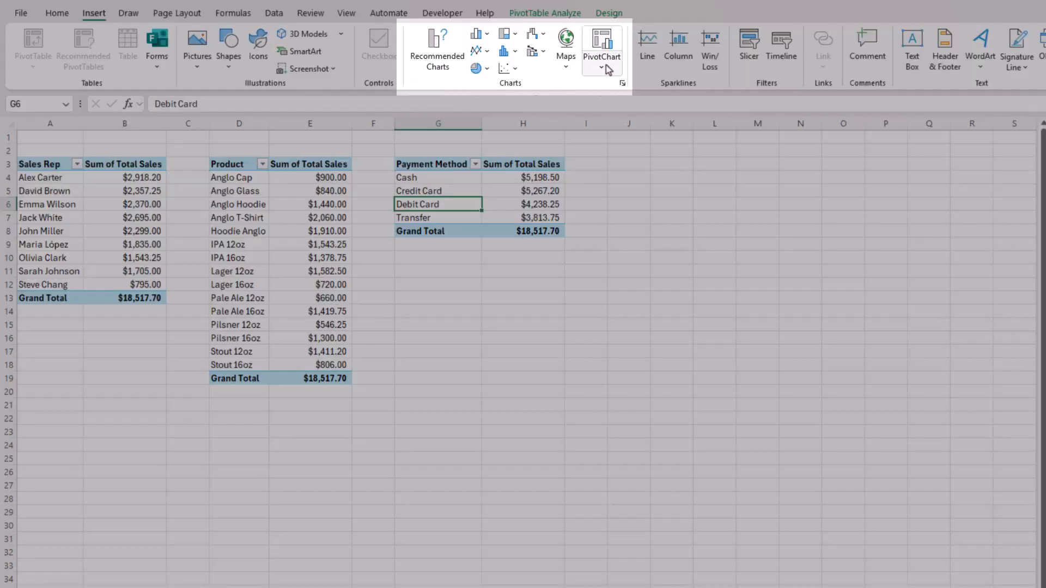
{"action": "left_click", "coordinate": [606, 68]}
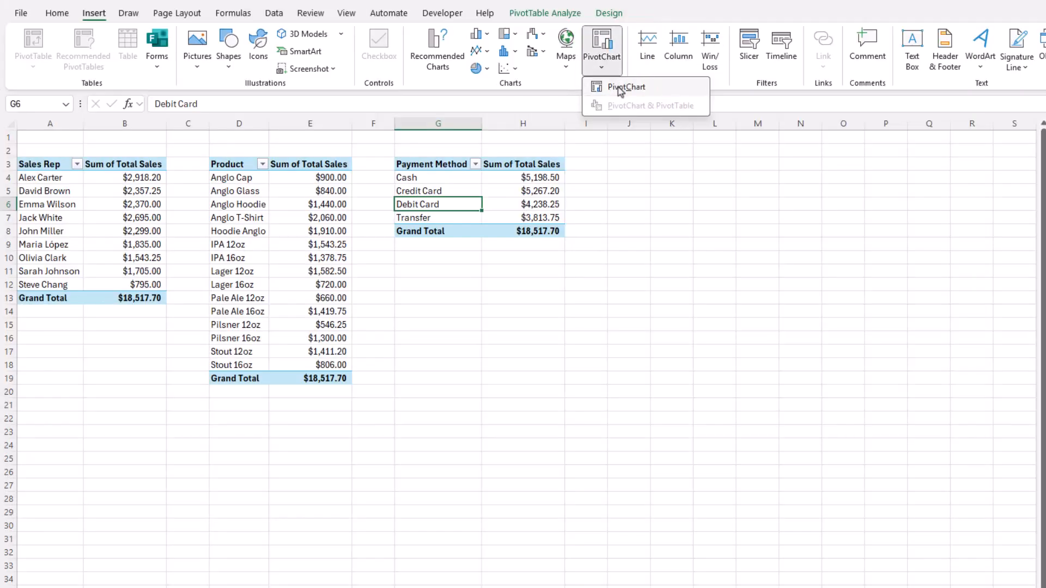
{"action": "left_click", "coordinate": [620, 88]}
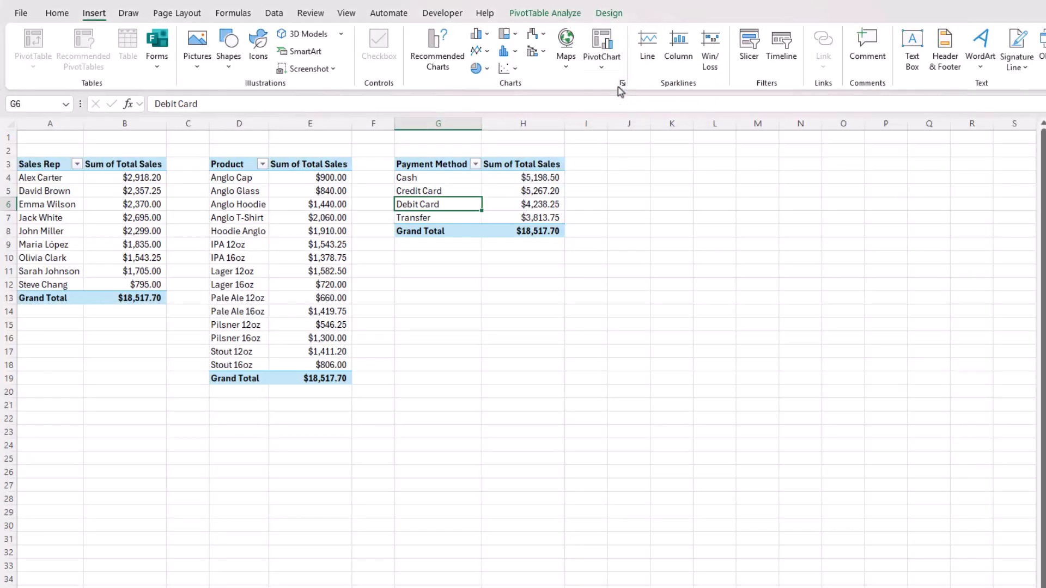
{"action": "left_click", "coordinate": [479, 225]}
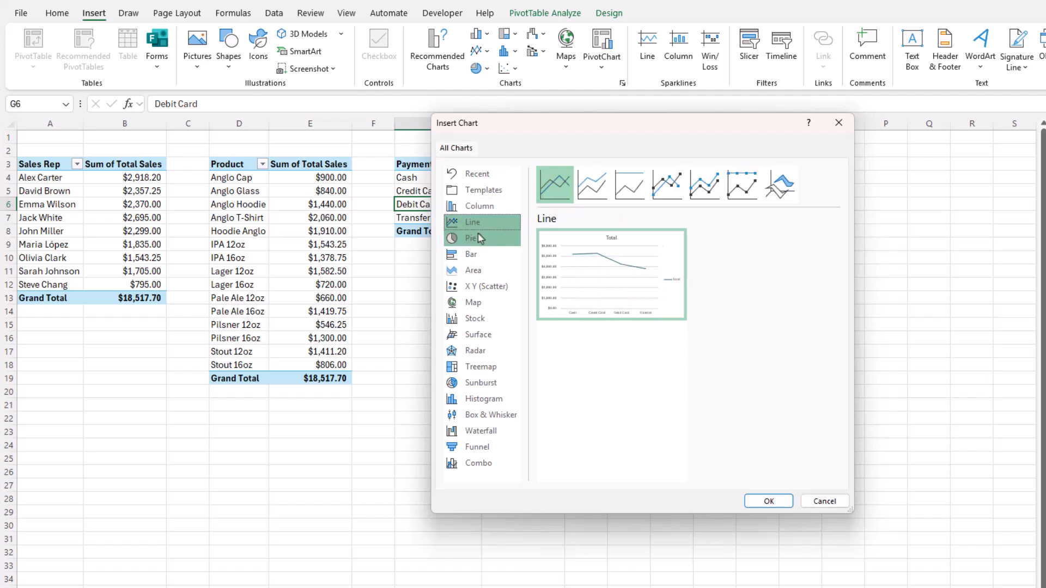
{"action": "left_click", "coordinate": [478, 240]}
{"action": "left_click", "coordinate": [481, 256]}
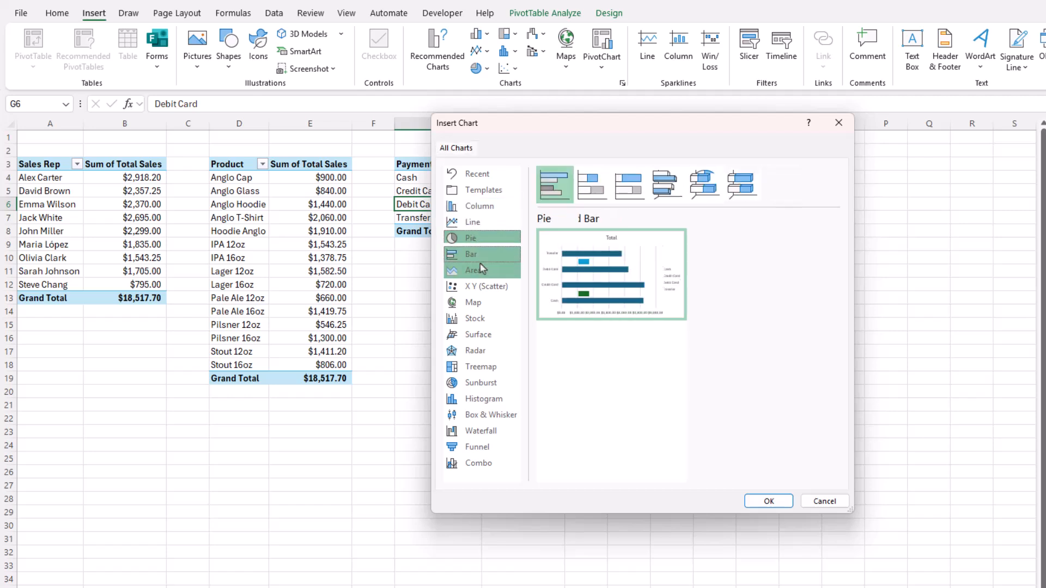
{"action": "left_click", "coordinate": [479, 270]}
{"action": "left_click", "coordinate": [474, 206]}
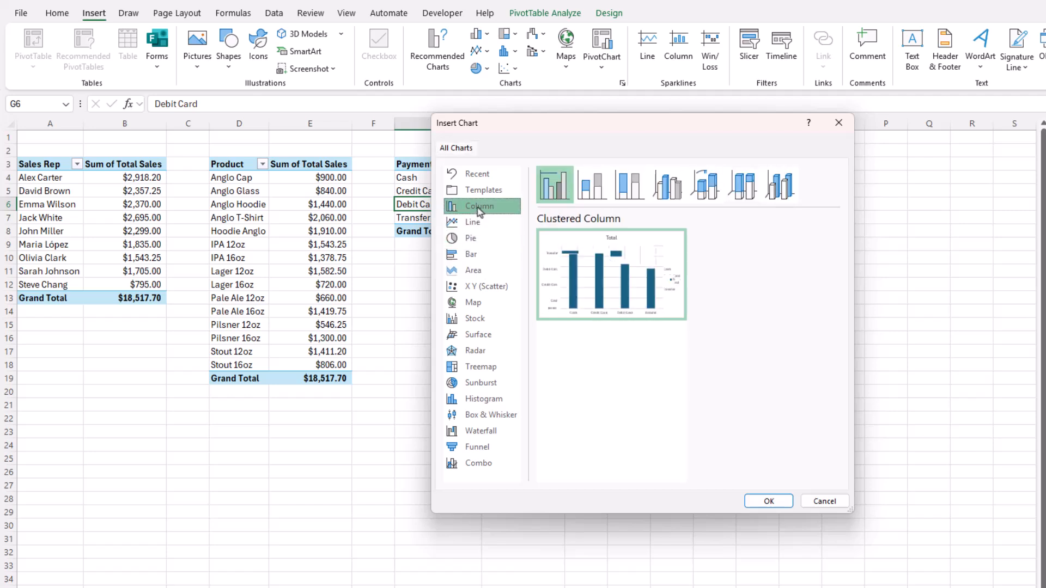
{"action": "left_click", "coordinate": [768, 501]}
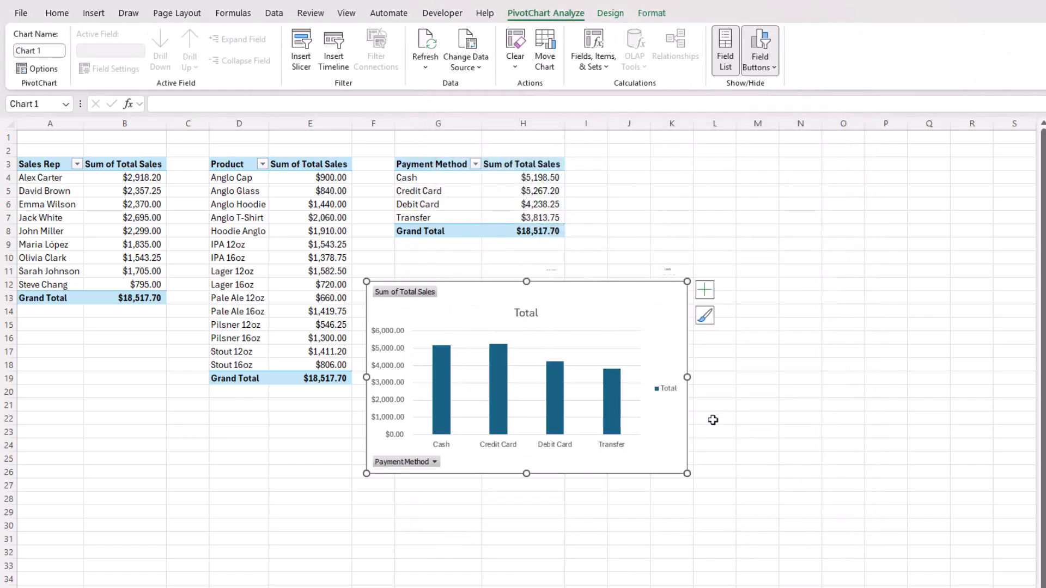
{"action": "left_click_drag", "start_coordinate": [480, 294], "coordinate": [497, 280]}
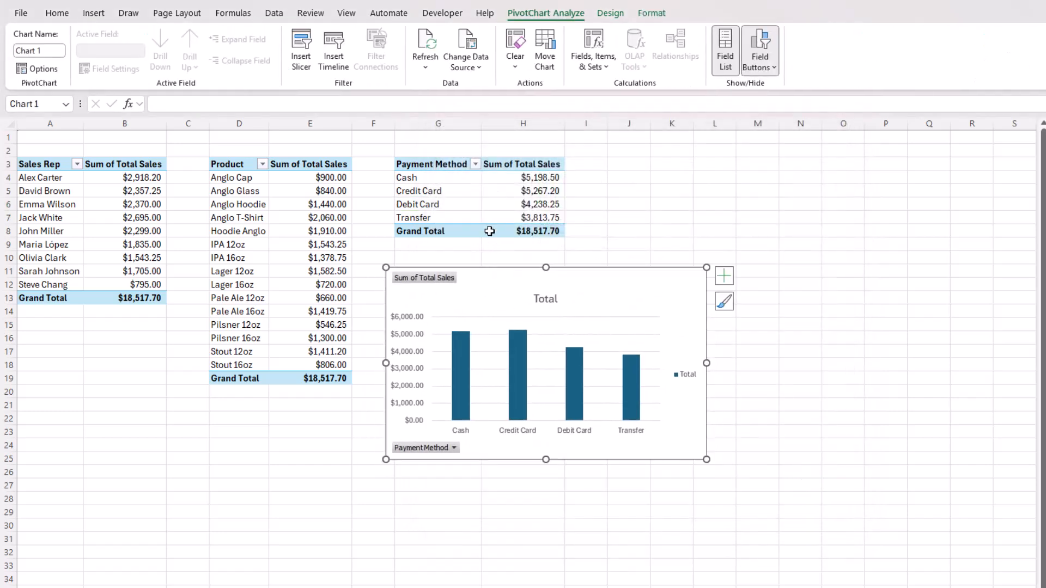
- Add Category above Payment Method in the third PivotTable's rows and move its chart down clear of the expanded table
{"action": "left_click", "coordinate": [469, 204]}
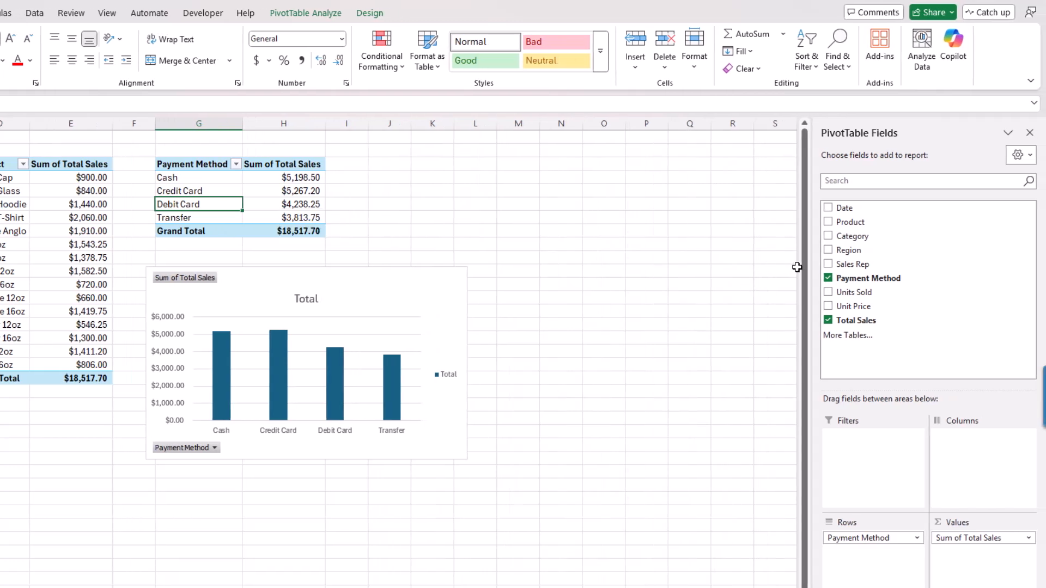
{"action": "left_click_drag", "start_coordinate": [850, 237], "coordinate": [882, 569]}
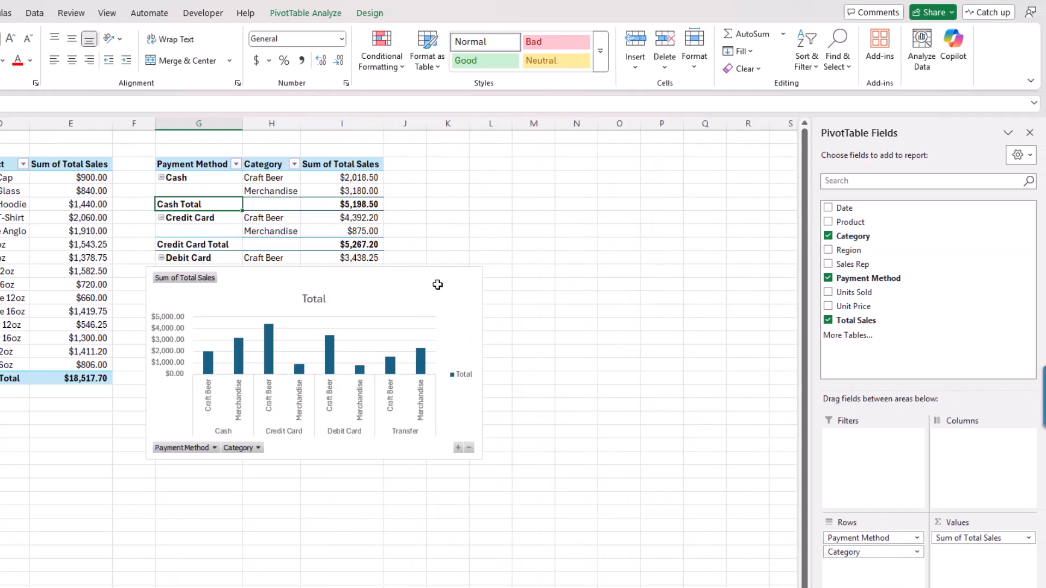
{"action": "left_click_drag", "start_coordinate": [437, 284], "coordinate": [437, 378]}
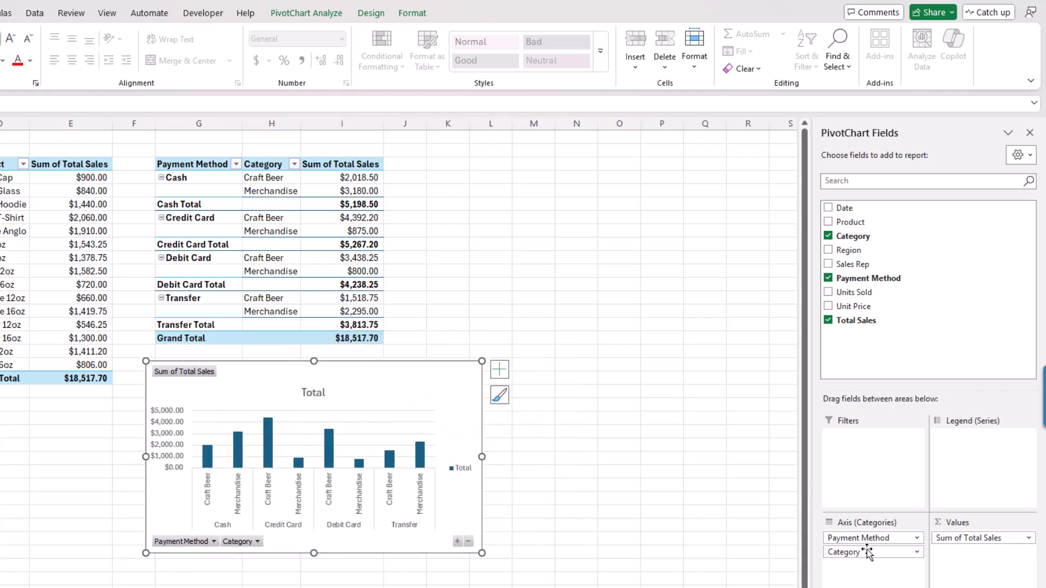
{"action": "left_click_drag", "start_coordinate": [867, 550], "coordinate": [868, 536]}
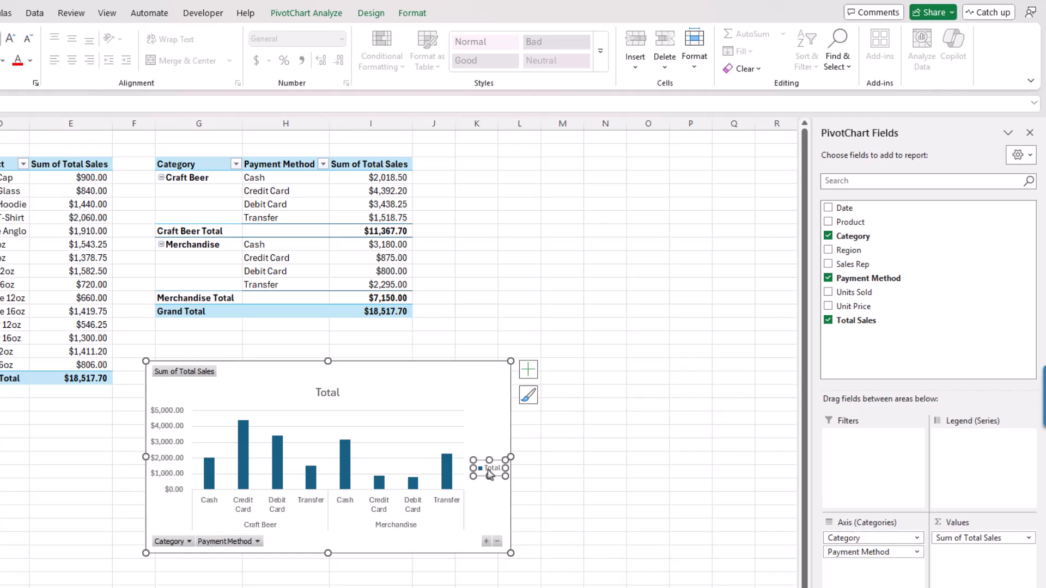
- Delete the PivotChart's legend, and extend the plot area upward with the Total title moved to the chart's upper edge
{"action": "key", "text": "Delete"}
{"action": "left_click", "coordinate": [331, 418]}
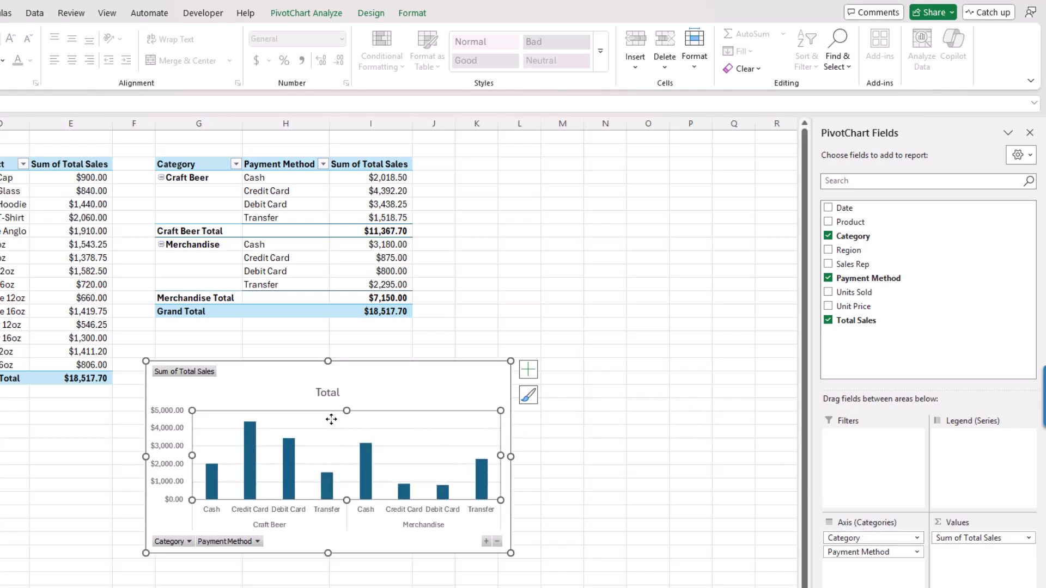
{"action": "left_click_drag", "start_coordinate": [345, 379], "coordinate": [346, 379]}
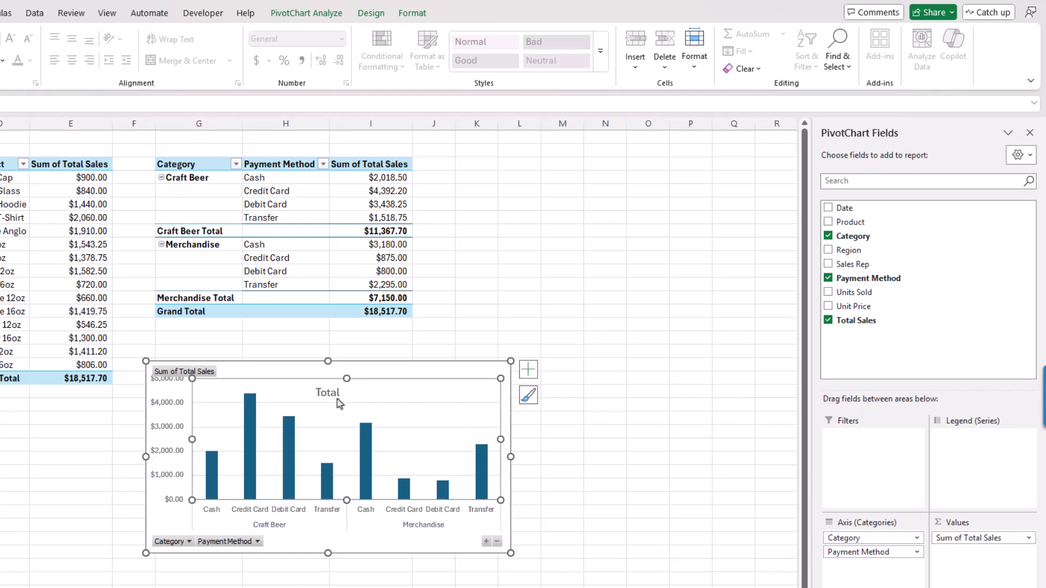
{"action": "left_click", "coordinate": [335, 391]}
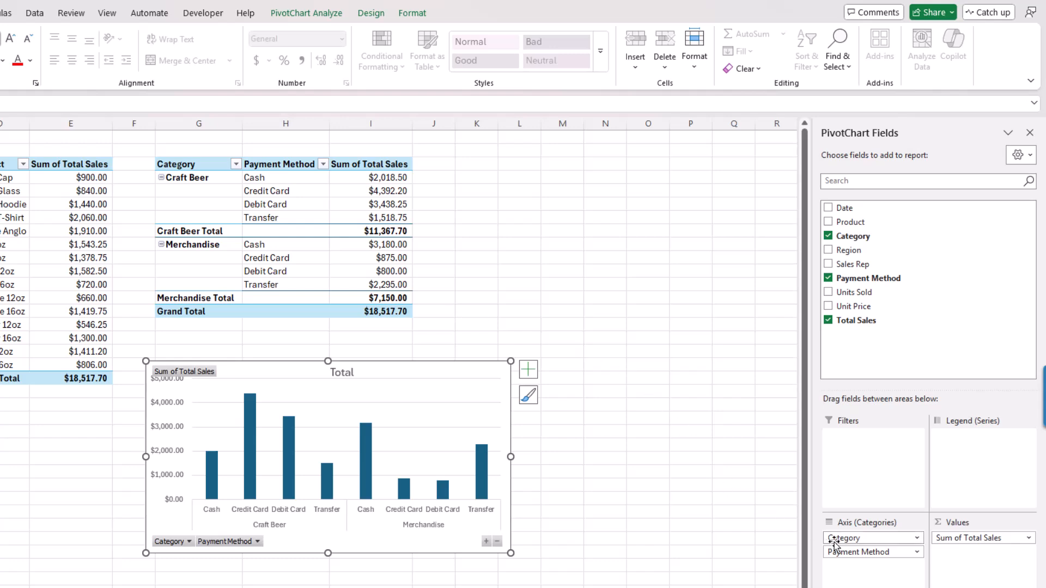
- Remove Category from the PivotChart's axis, keeping only Payment Method
{"action": "left_click_drag", "start_coordinate": [854, 366], "coordinate": [819, 338]}
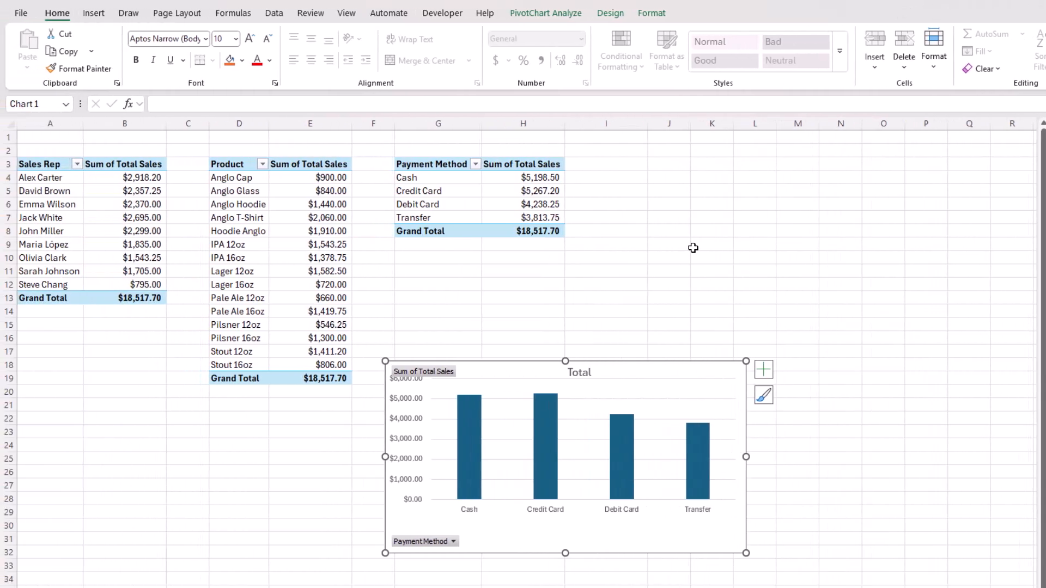
- Insert a Category slicer for the Payment Method PivotTable, place it just beside that table and shorten it to about 1.3" high
{"action": "left_click", "coordinate": [519, 210]}
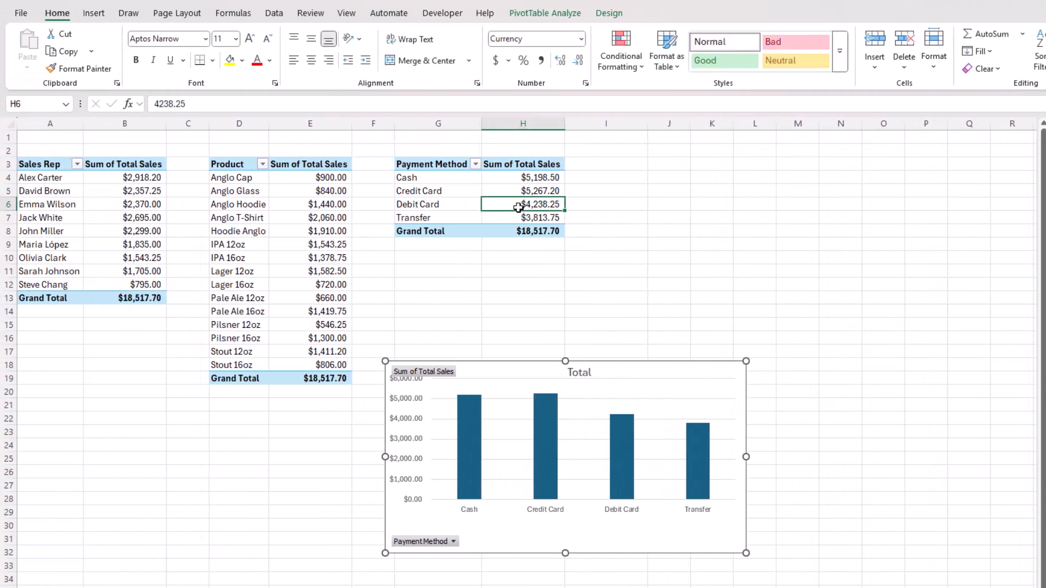
{"action": "left_click", "coordinate": [94, 13]}
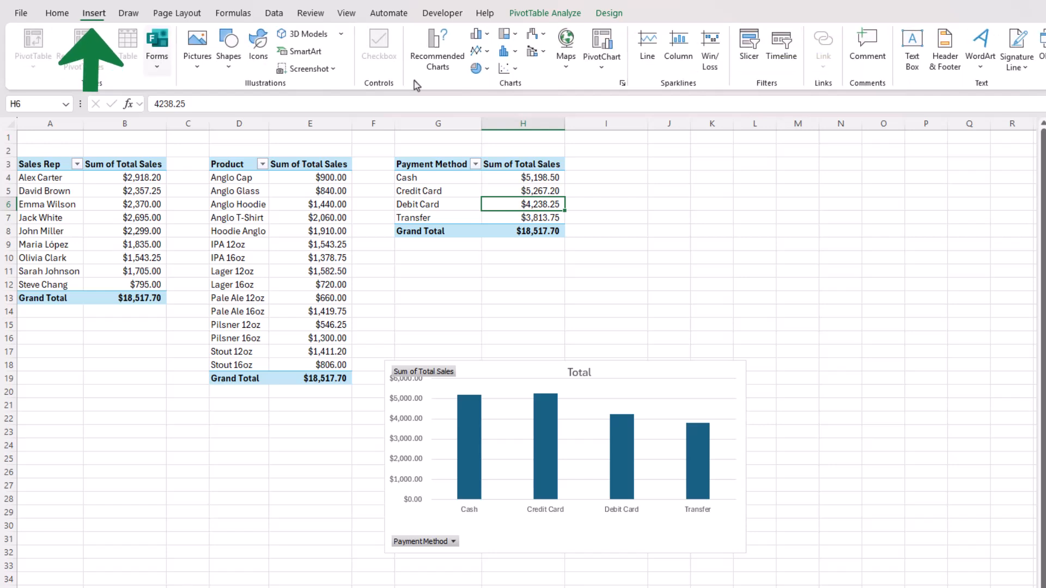
{"action": "left_click", "coordinate": [749, 53]}
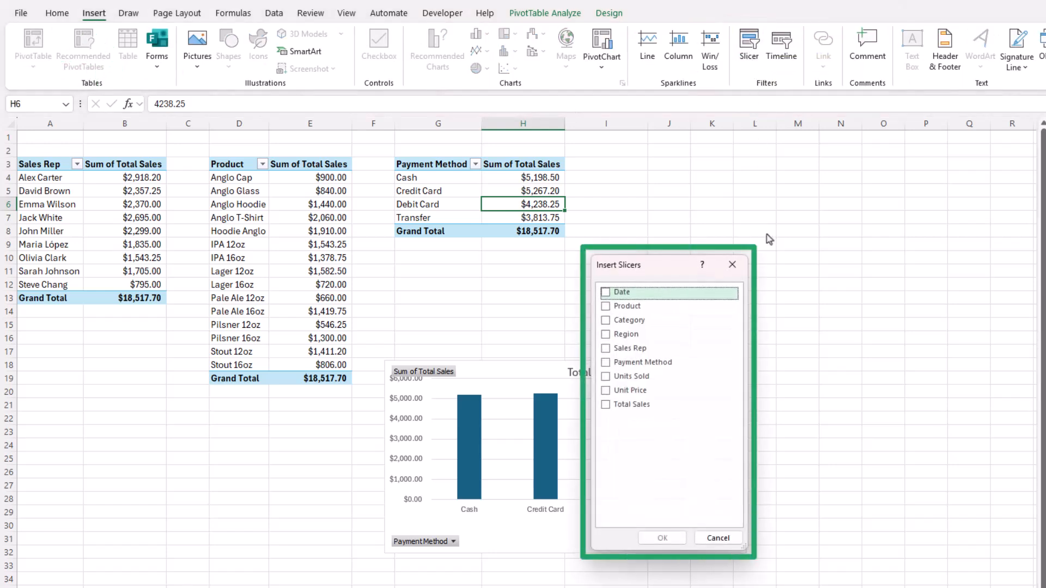
{"action": "left_click", "coordinate": [606, 322]}
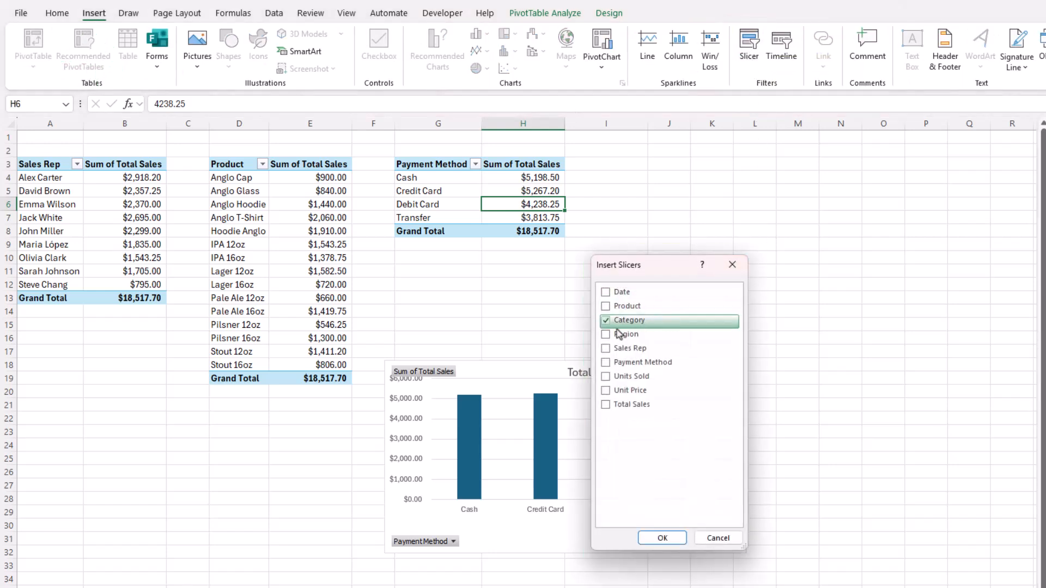
{"action": "left_click", "coordinate": [662, 537]}
{"action": "left_click_drag", "start_coordinate": [534, 306], "coordinate": [638, 165]}
{"action": "left_click_drag", "start_coordinate": [640, 339], "coordinate": [641, 244]}
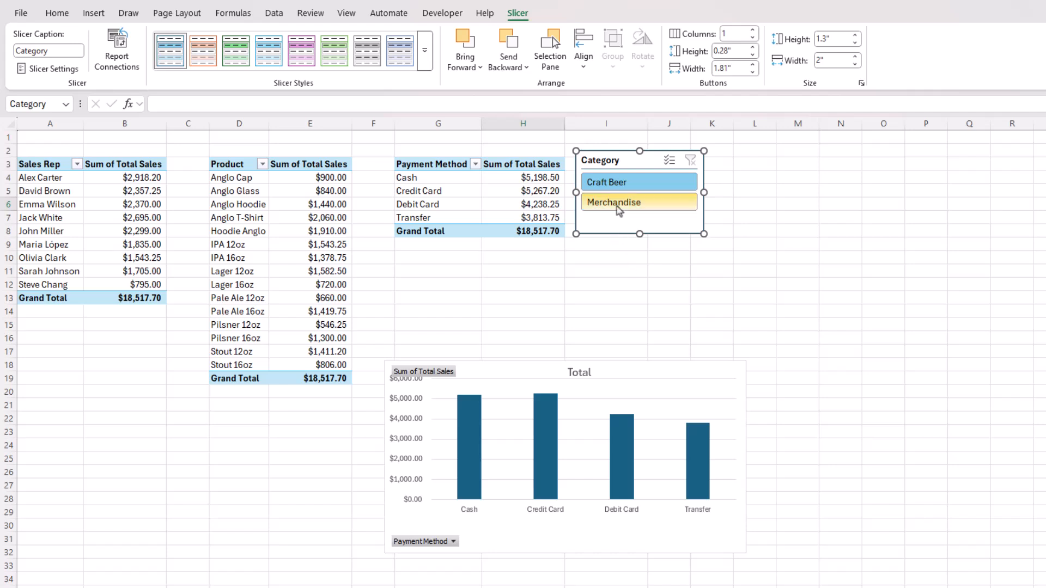
- Filter the Payment Method PivotTable with the Category slicer, first by Craft Beer, finally by Merchandise
{"action": "left_click", "coordinate": [625, 182]}
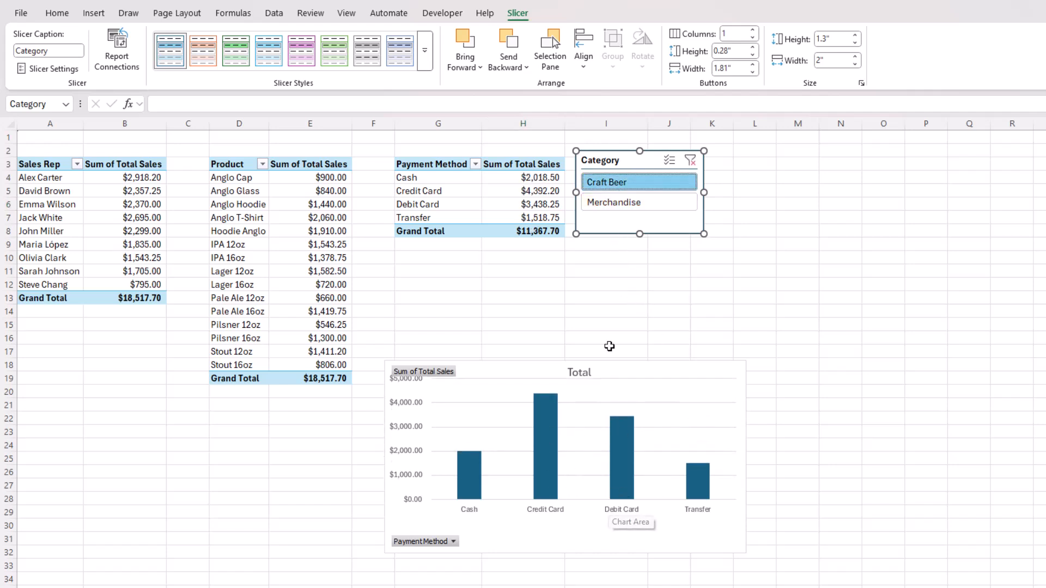
{"action": "left_click", "coordinate": [612, 205]}
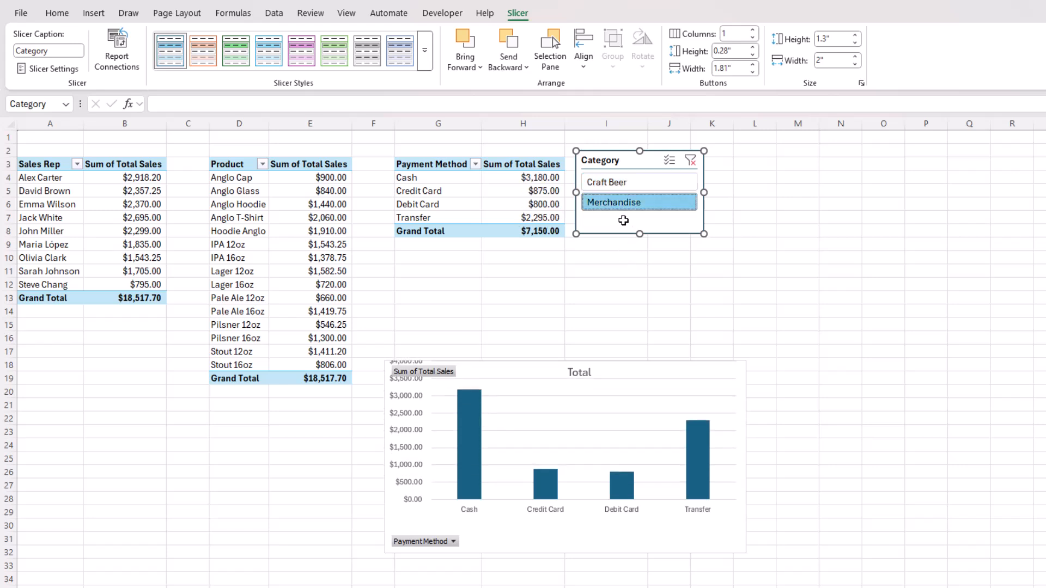
- Move the Payment Method PivotChart up to just below its table and narrow it to end near column I
{"action": "left_click", "coordinate": [602, 265]}
{"action": "left_click_drag", "start_coordinate": [604, 458], "coordinate": [595, 358]}
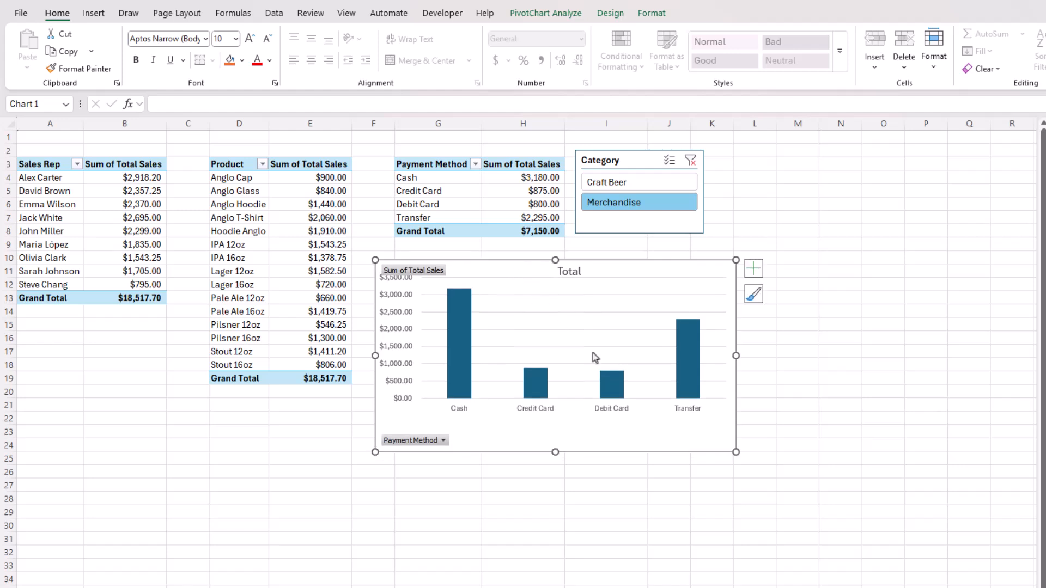
{"action": "left_click_drag", "start_coordinate": [735, 355], "coordinate": [587, 349]}
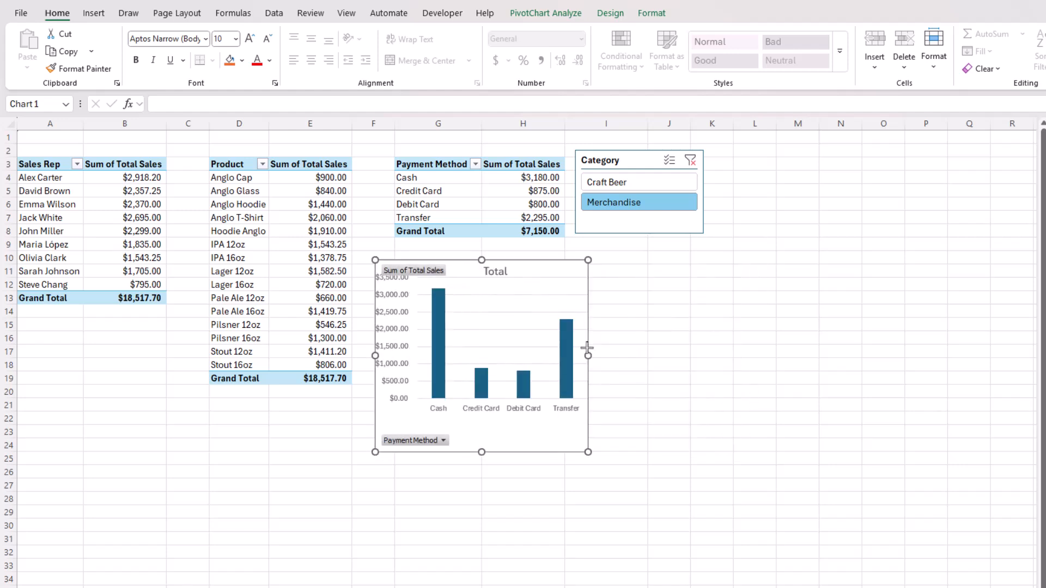
- Insert a clustered bar PivotChart from the Sales Rep PivotTable, place it beside the Payment Method chart and narrow it slightly
{"action": "left_click", "coordinate": [141, 231]}
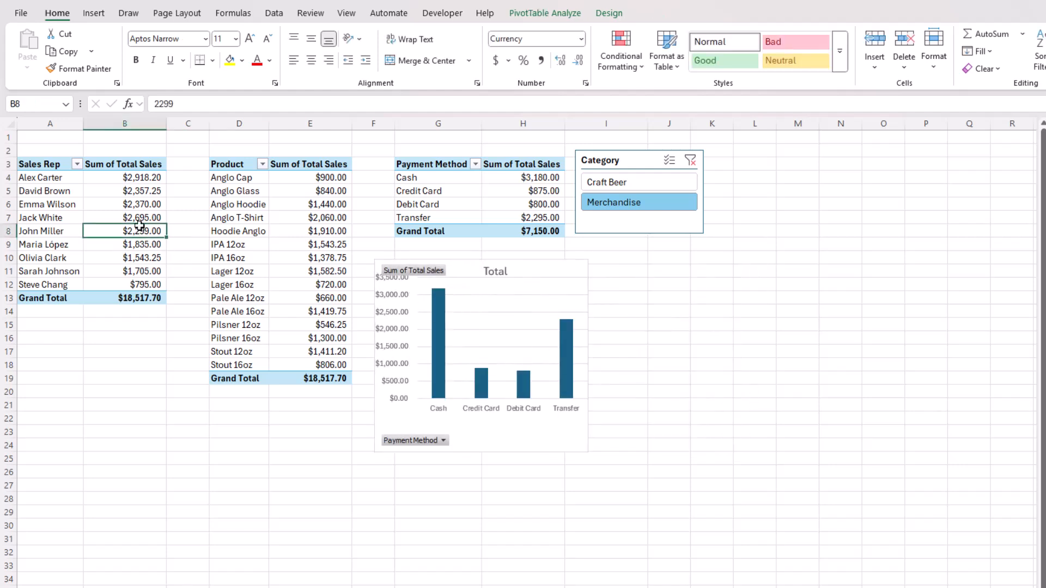
{"action": "left_click", "coordinate": [103, 12]}
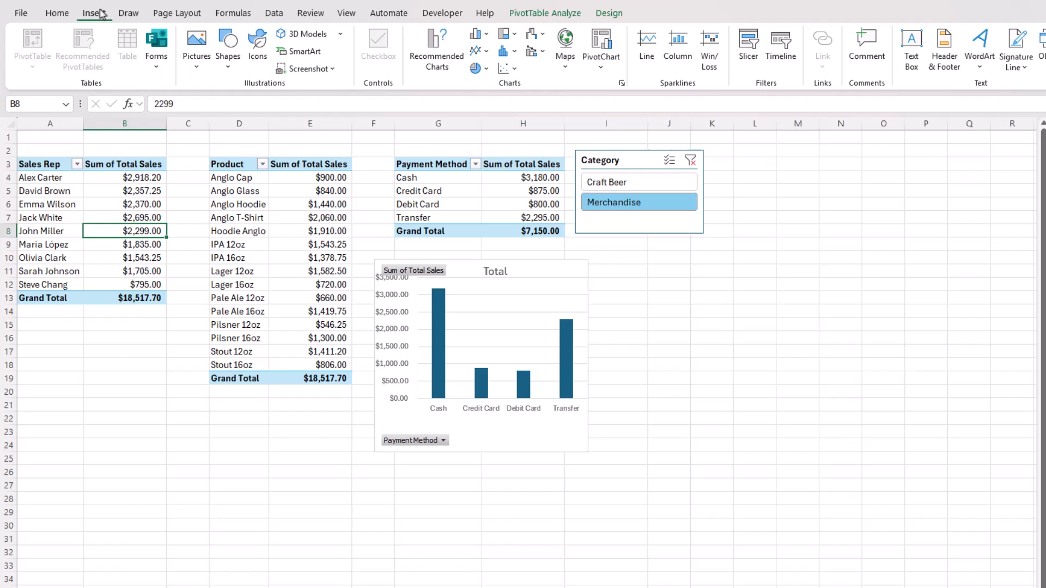
{"action": "left_click", "coordinate": [601, 52]}
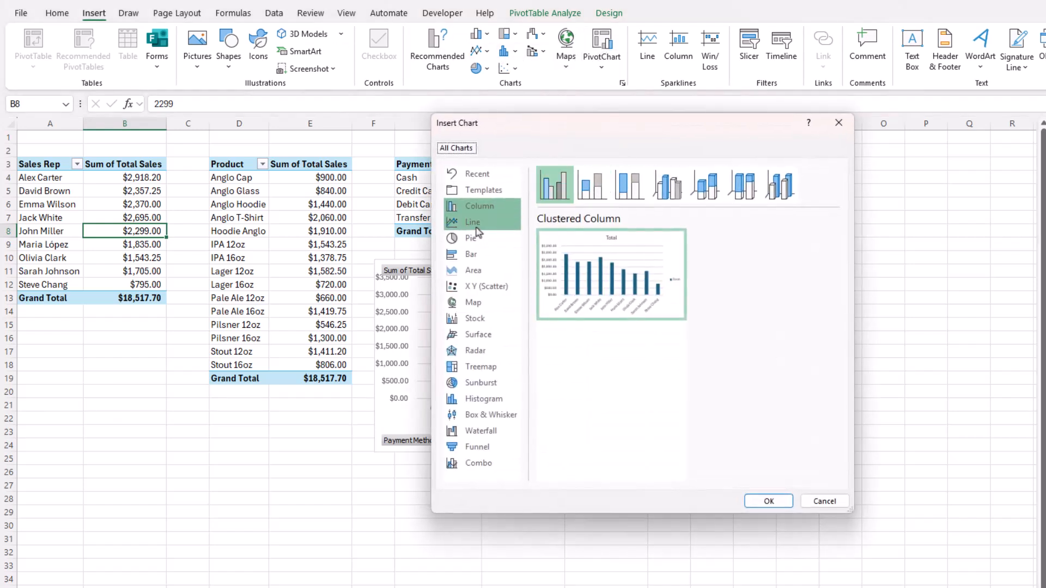
{"action": "left_click", "coordinate": [476, 256]}
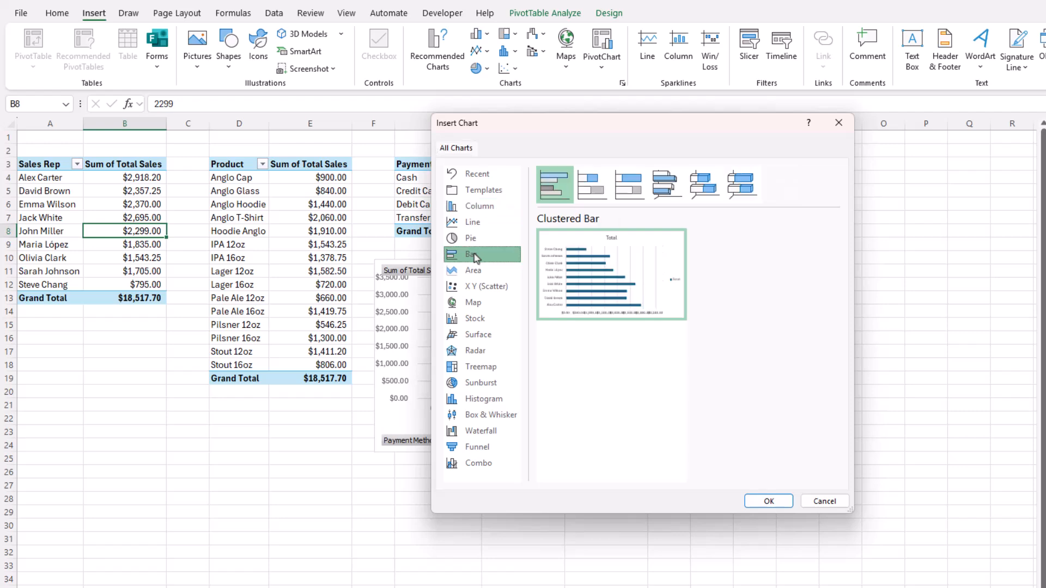
{"action": "left_click", "coordinate": [767, 502]}
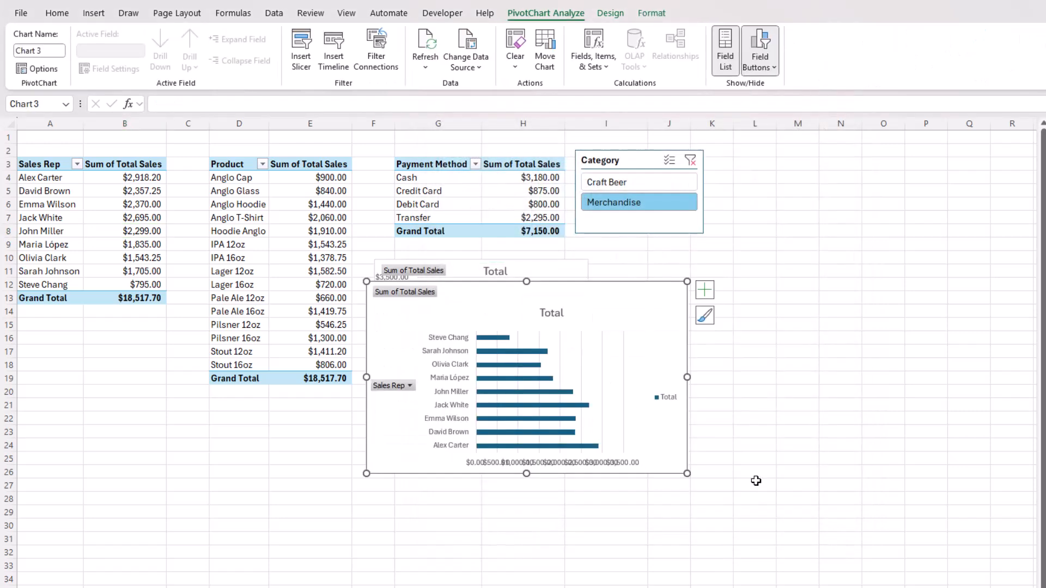
{"action": "left_click_drag", "start_coordinate": [475, 309], "coordinate": [696, 272]}
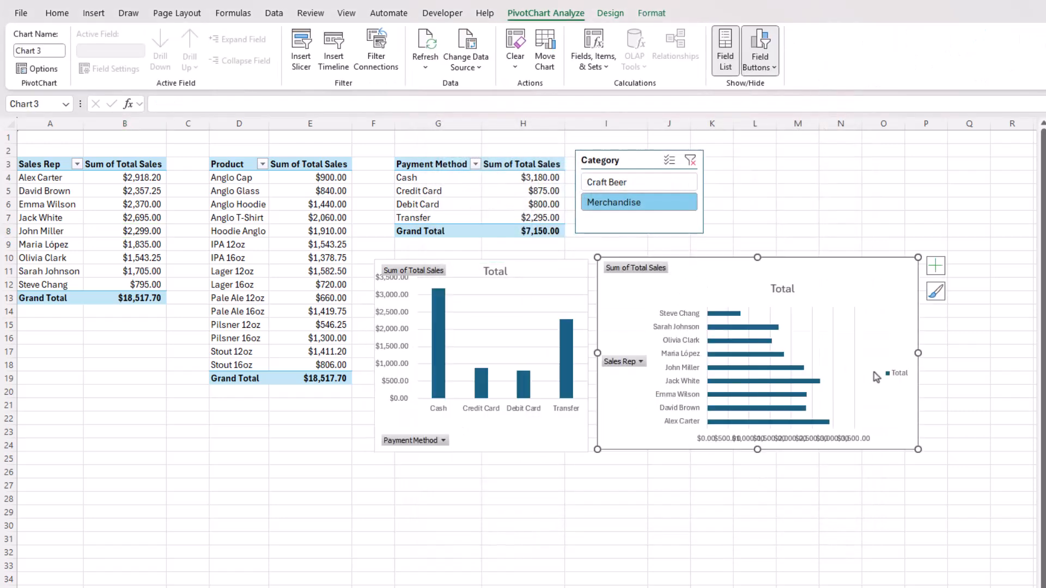
{"action": "left_click_drag", "start_coordinate": [918, 353], "coordinate": [890, 353]}
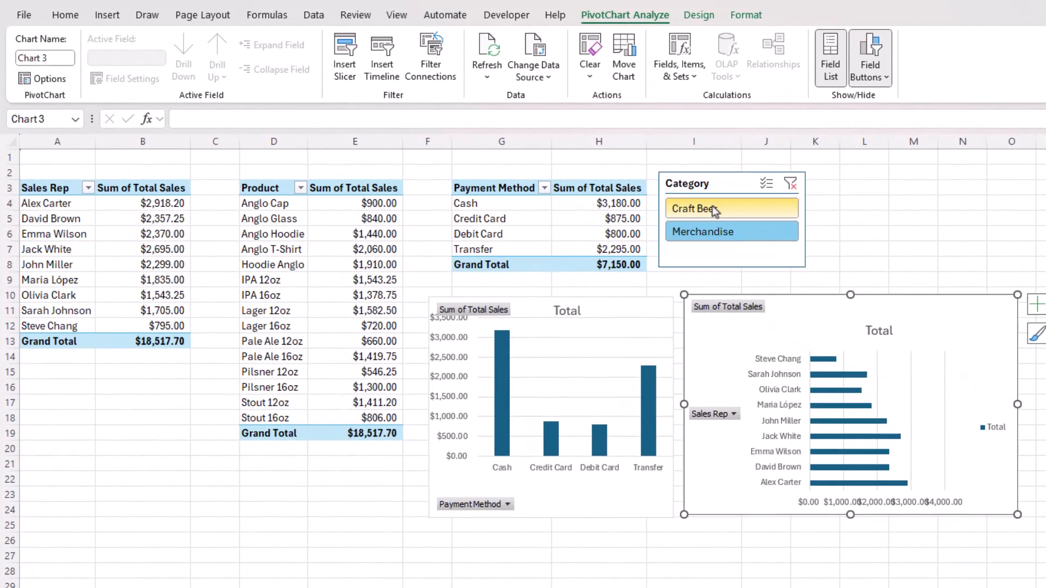
- Try multiple selection in the Category slicer with Craft Beer and Merchandise, ending with only Merchandise selected
{"action": "left_click", "coordinate": [711, 207]}
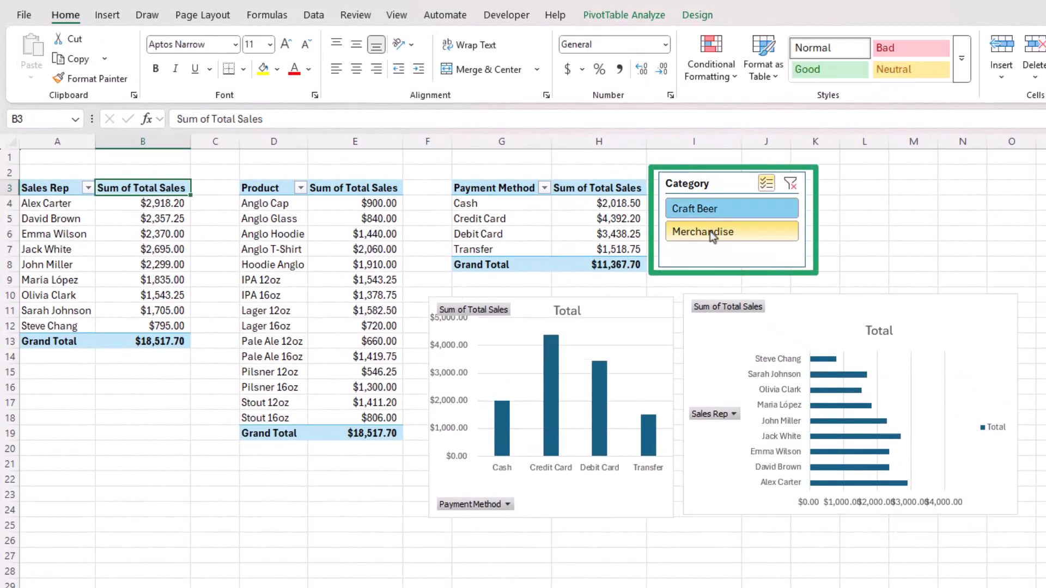
{"action": "left_click", "coordinate": [710, 231], "text": "ctrl"}
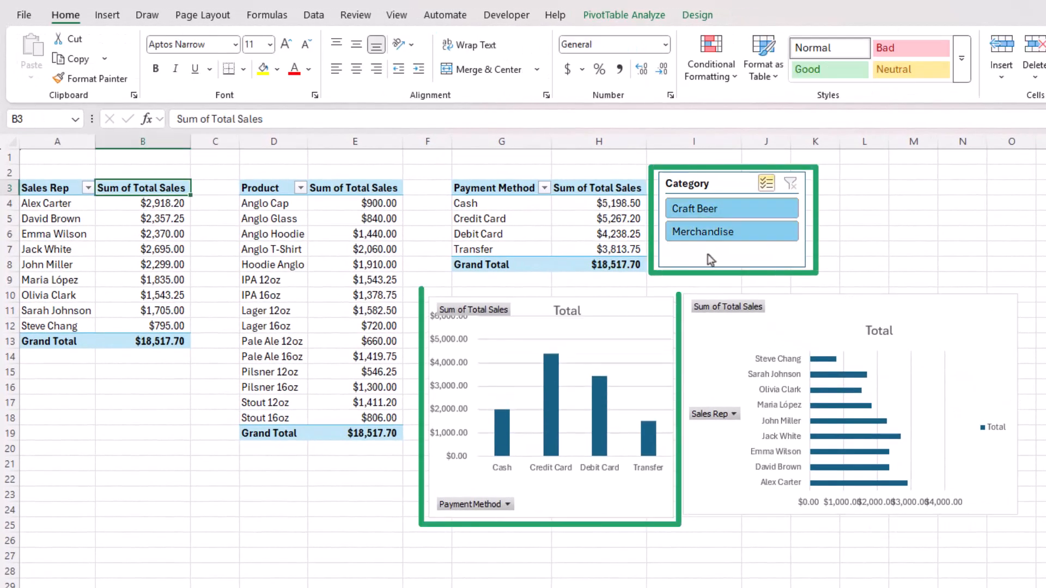
{"action": "left_click", "coordinate": [700, 212], "text": "ctrl"}
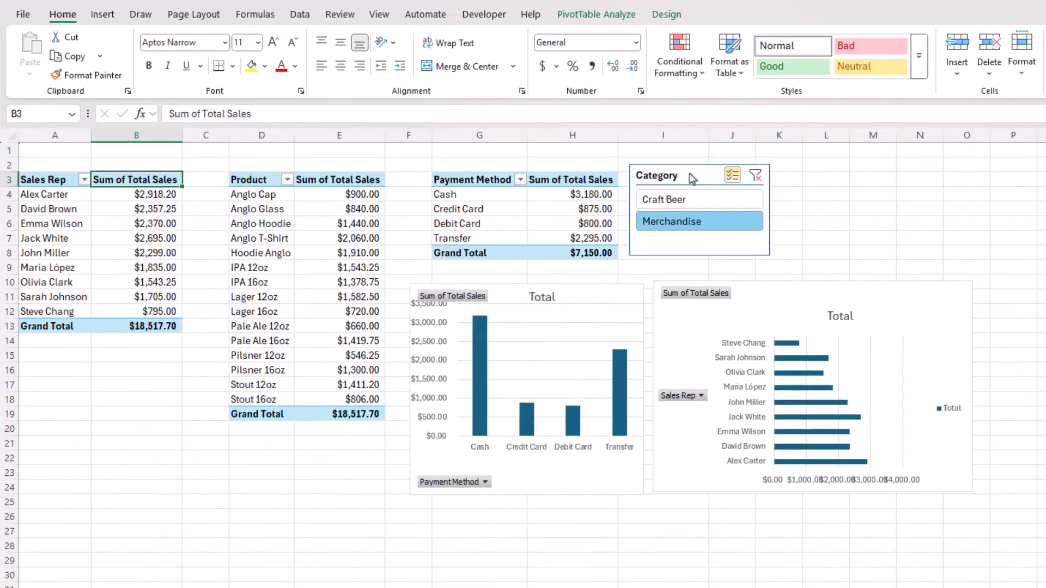
- Connect the Category slicer to PivotTable4 and PivotTable5 in its report connections, keeping PivotTable6 connected
{"action": "right_click", "coordinate": [721, 180]}
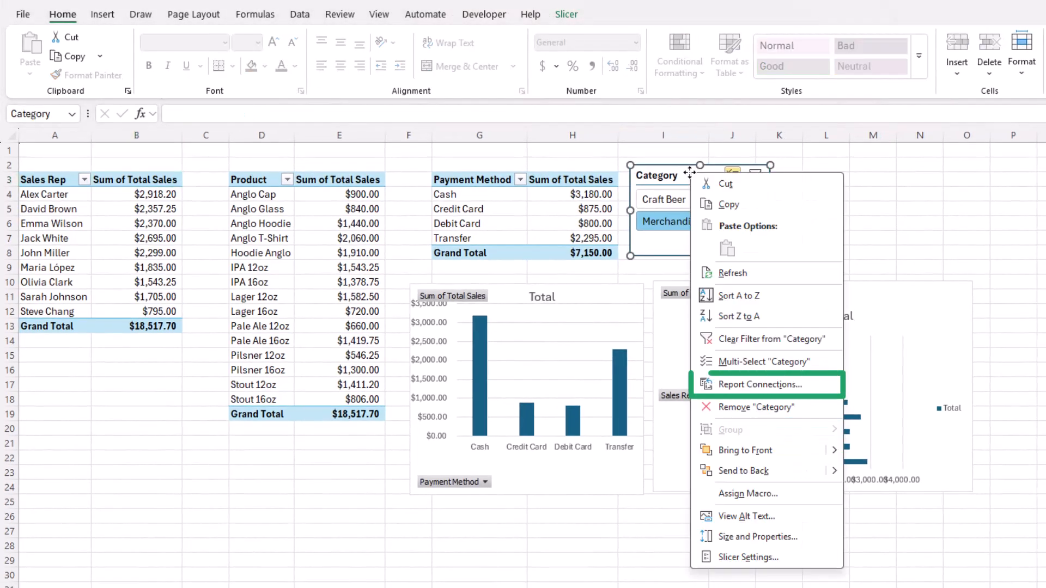
{"action": "left_click", "coordinate": [771, 386]}
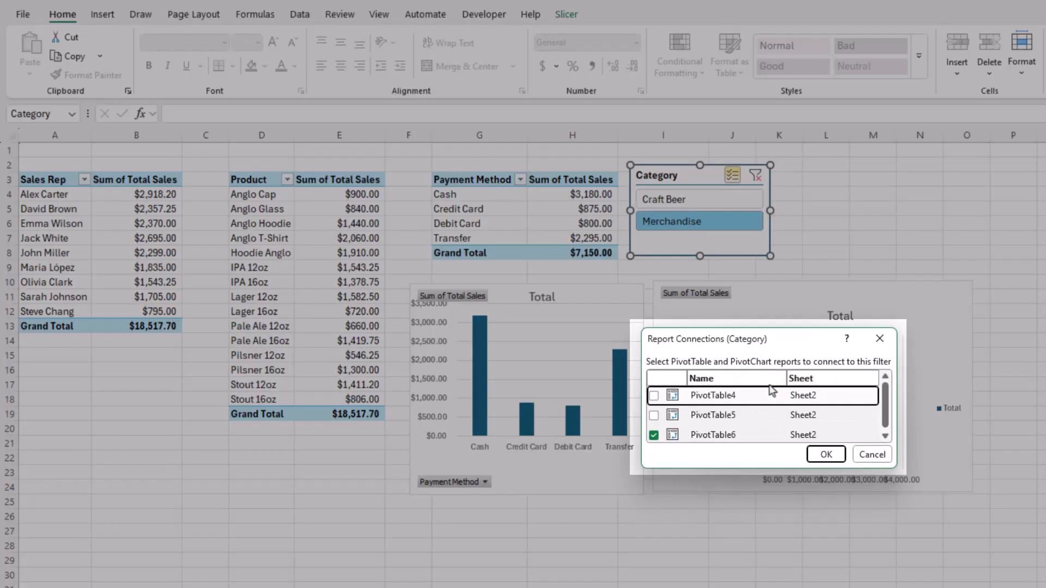
{"action": "left_click", "coordinate": [654, 395]}
{"action": "left_click", "coordinate": [653, 415]}
{"action": "left_click", "coordinate": [825, 454]}
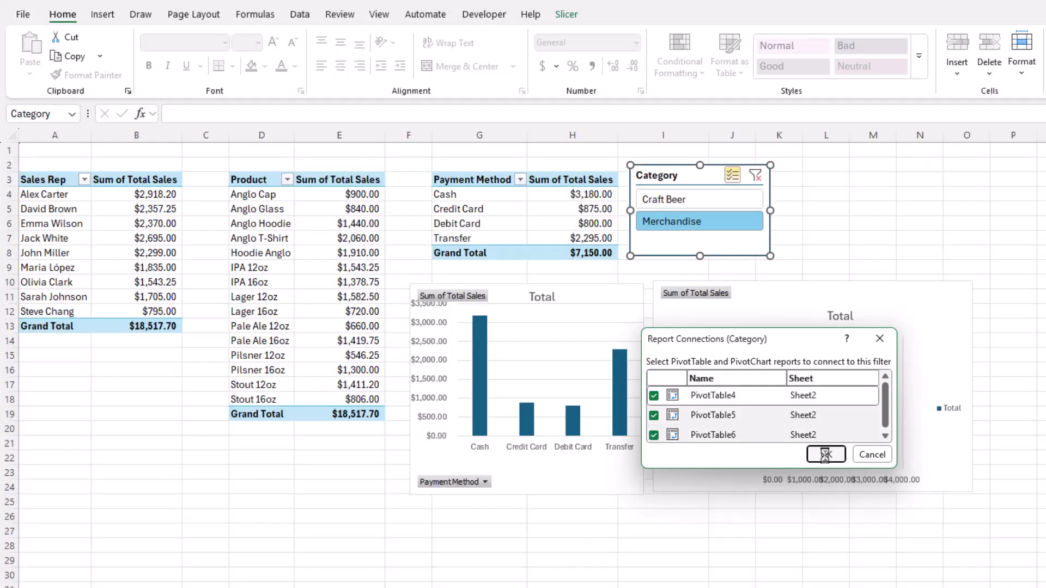
- Switch the Category slicer selection from Merchandise to Craft Beer only, filtering all three PivotTables
{"action": "left_click", "coordinate": [667, 200]}
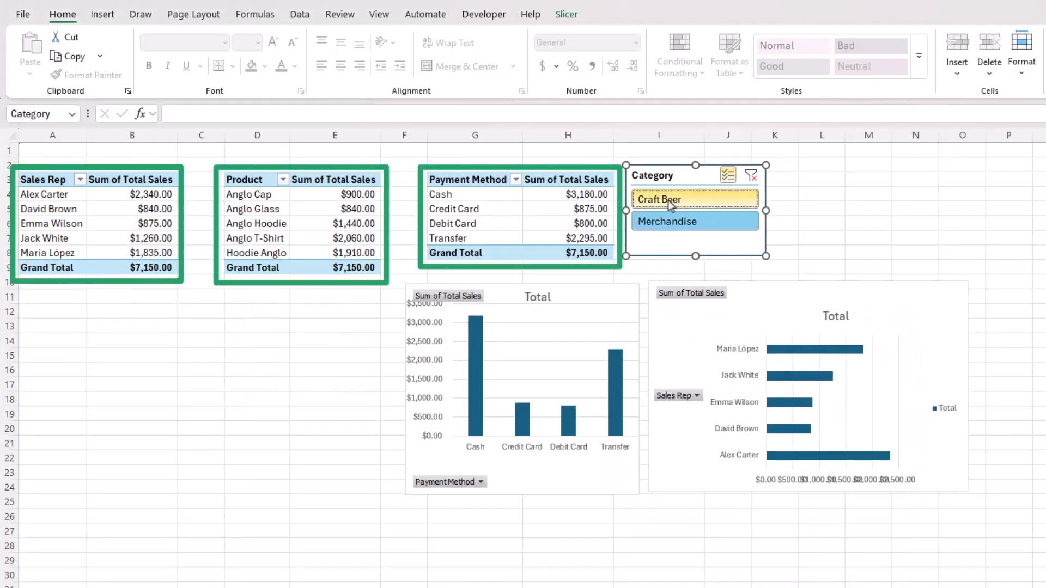
{"action": "left_click", "coordinate": [677, 224]}
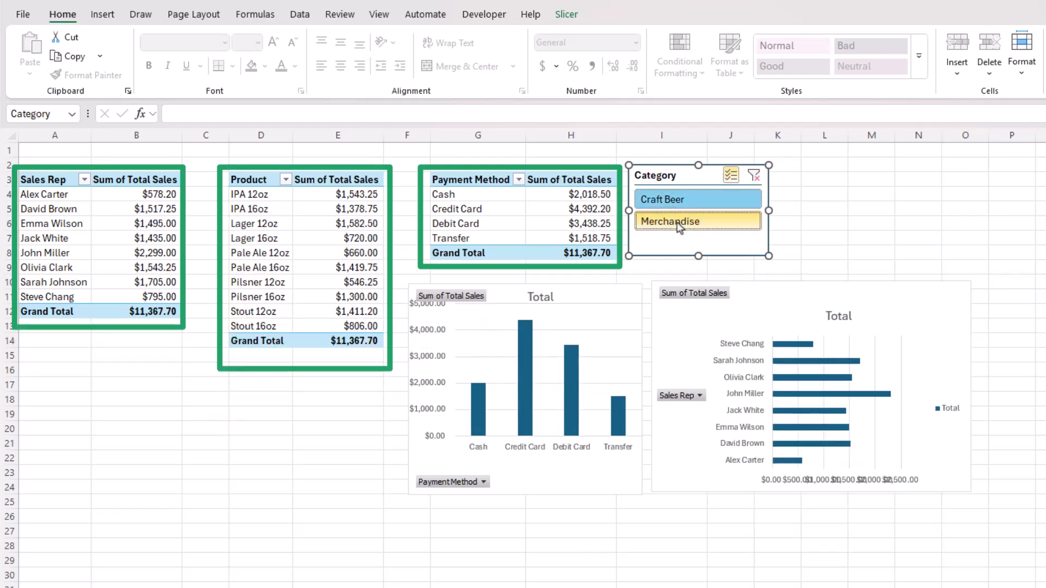
- Insert a pie PivotChart from the Product PivotTable and place it below the Sales Rep and Product tables
{"action": "left_click", "coordinate": [345, 251]}
{"action": "left_click", "coordinate": [106, 15]}
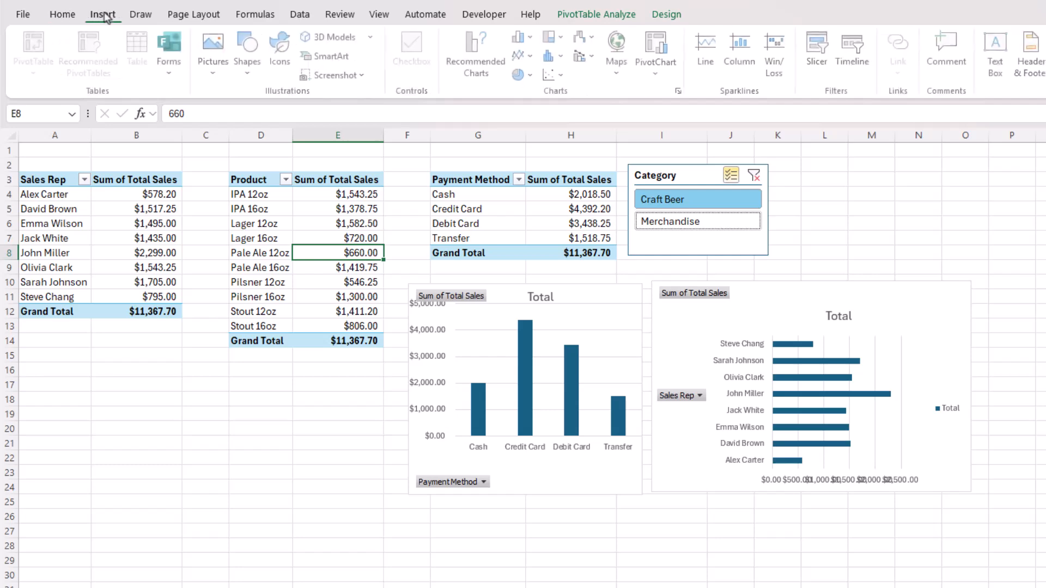
{"action": "left_click", "coordinate": [680, 97]}
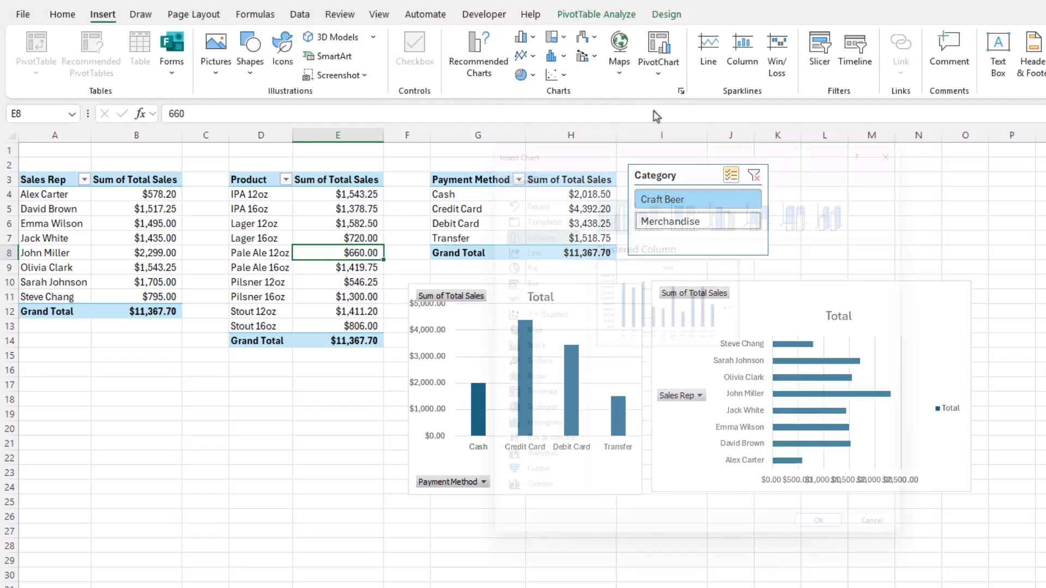
{"action": "left_click", "coordinate": [516, 261]}
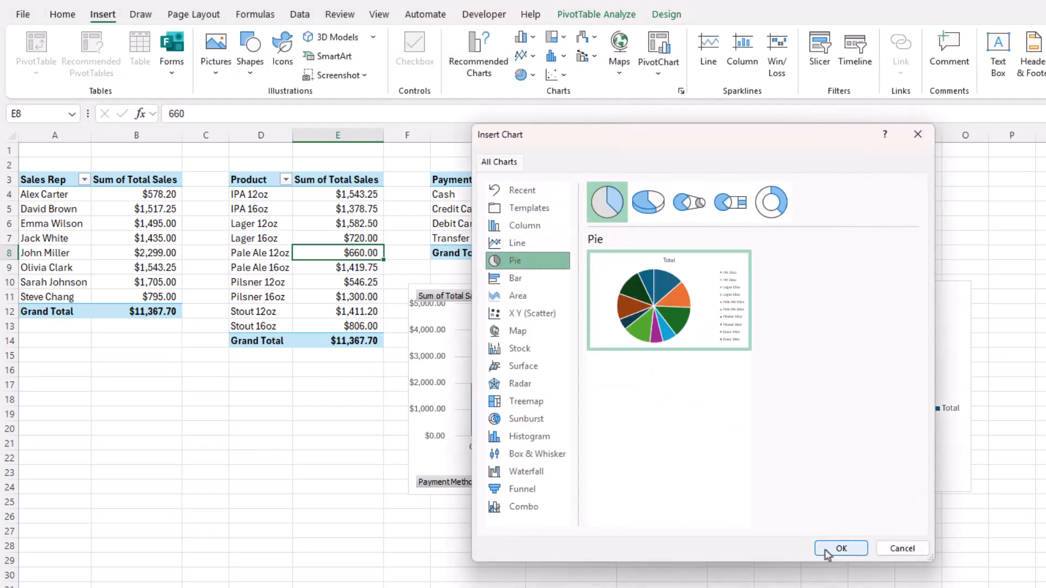
{"action": "left_click", "coordinate": [840, 548]}
{"action": "left_click_drag", "start_coordinate": [640, 336], "coordinate": [272, 369]}
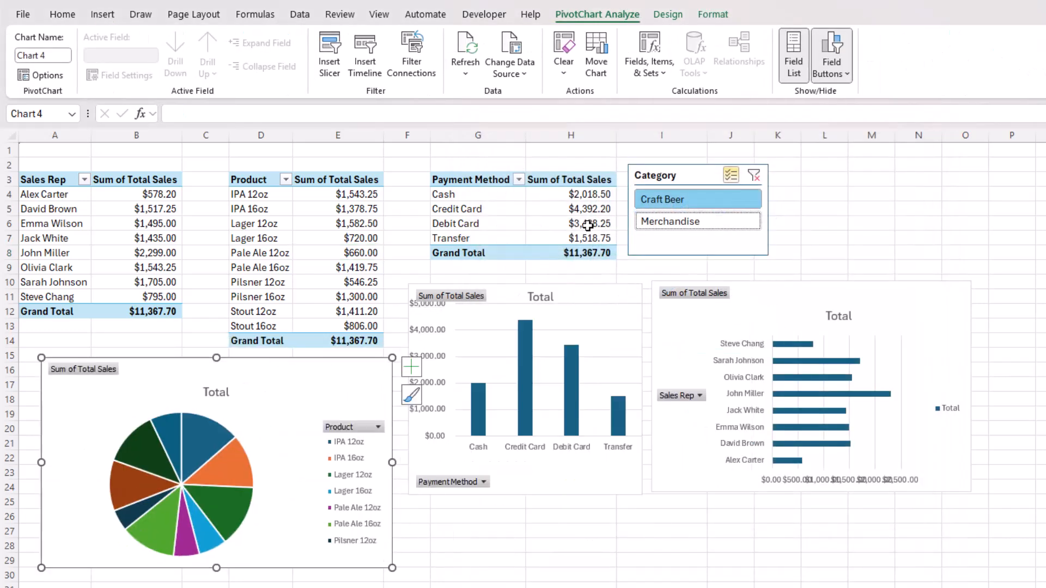
- Toggle Merchandise and Craft Beer in the Category slicer, ending with both categories selected
{"action": "left_click", "coordinate": [674, 220]}
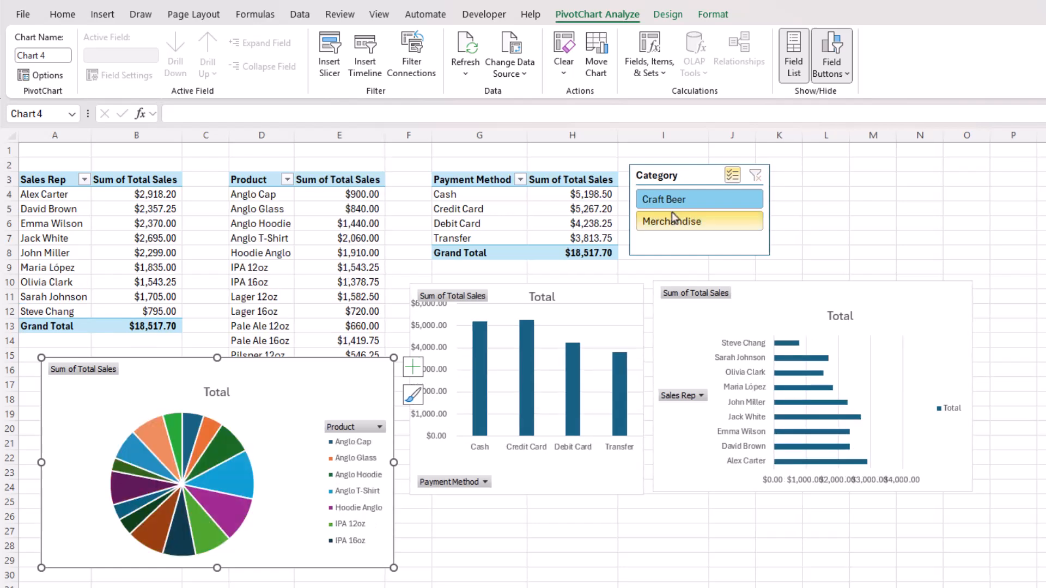
{"action": "left_click", "coordinate": [675, 204]}
{"action": "left_click", "coordinate": [677, 222]}
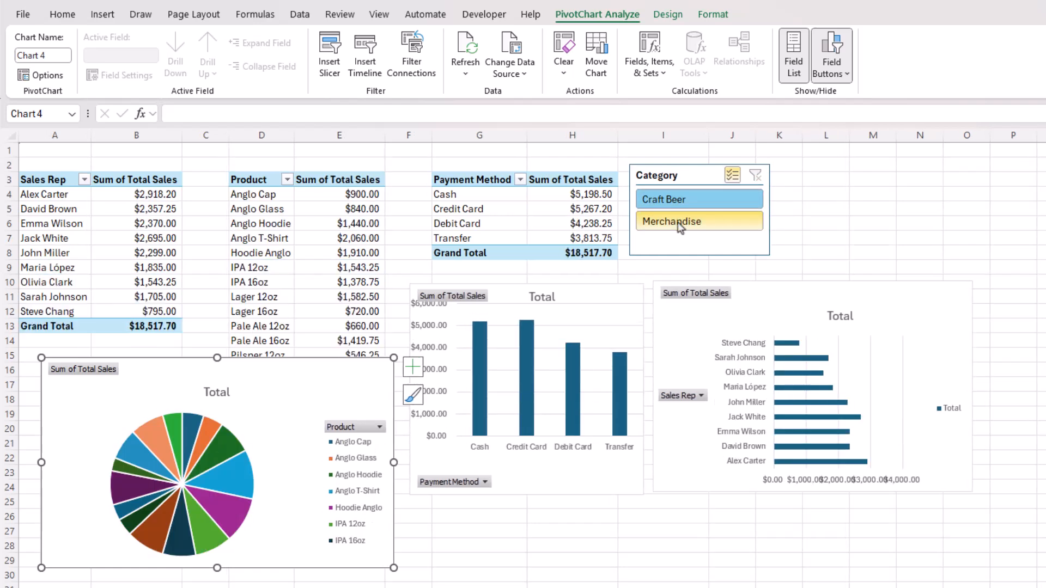